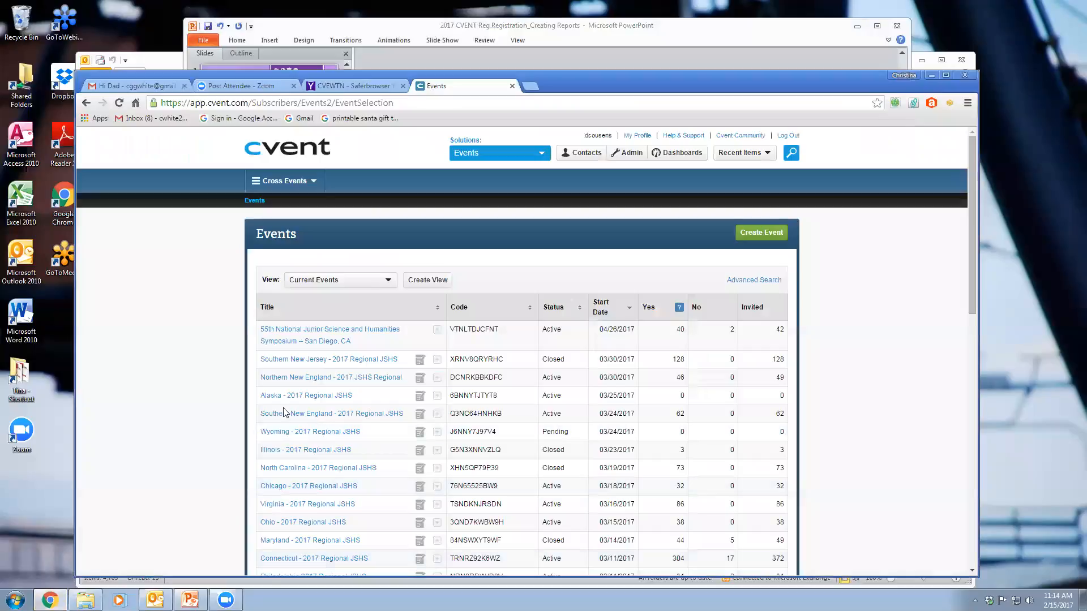
- Close the Gmail tab and return to the Cvent events list
left_click(180, 90)
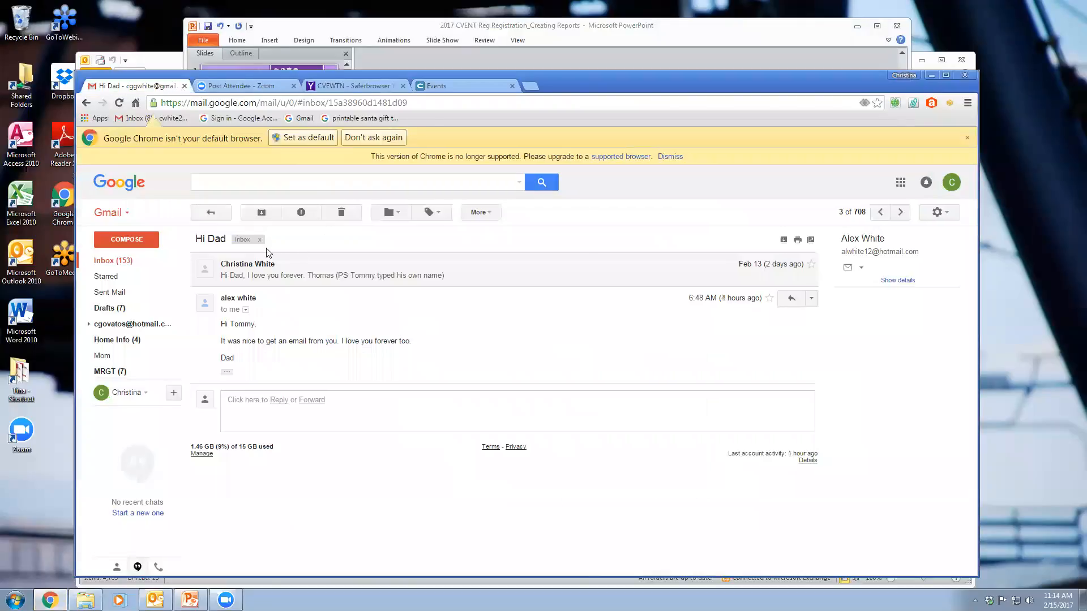
left_click(450, 88)
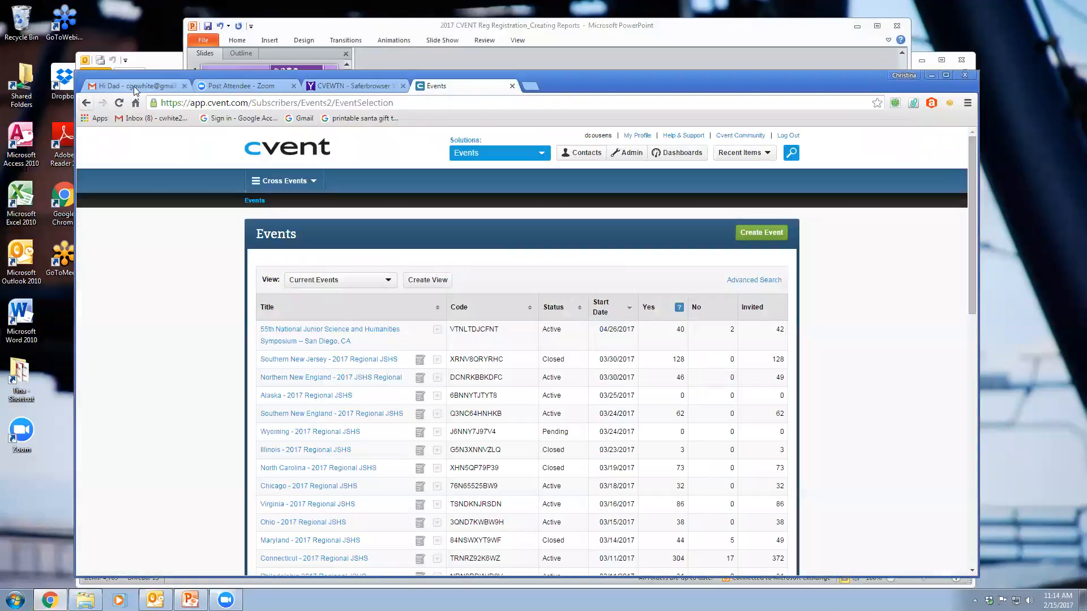
left_click(184, 86)
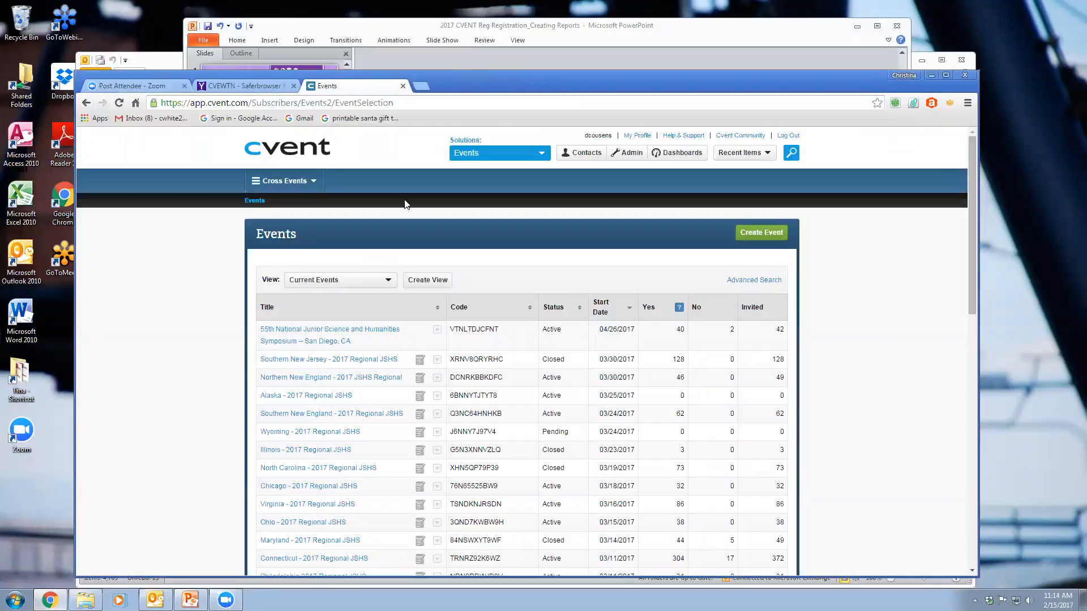
- Open the 2017 Regional JSHS Template event from the current events list
triple_click(755, 281)
scroll(526, 351, "down", 1)
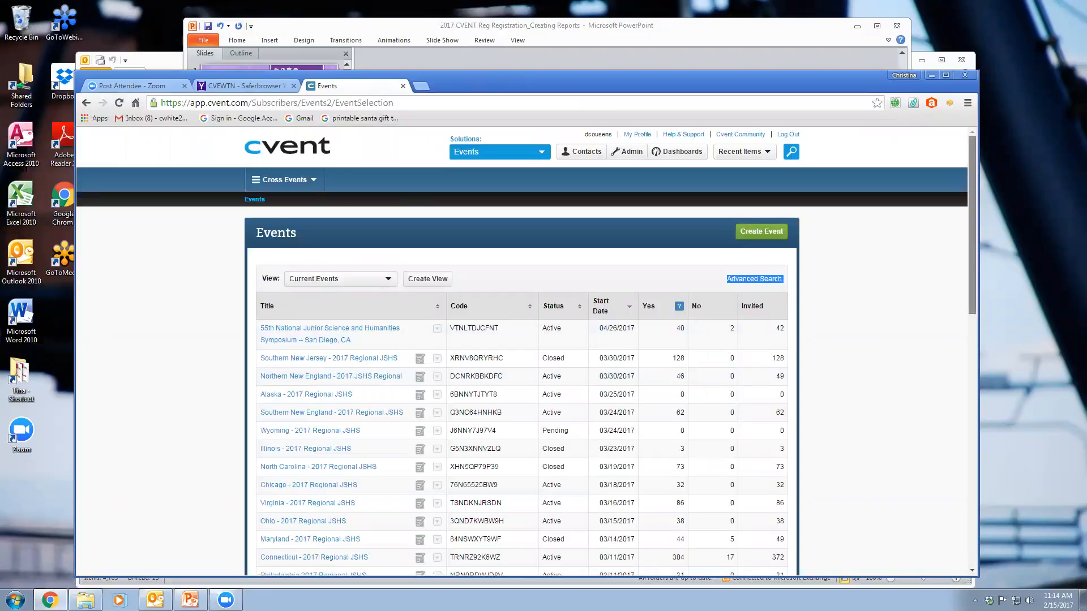
scroll(526, 351, "up", 1)
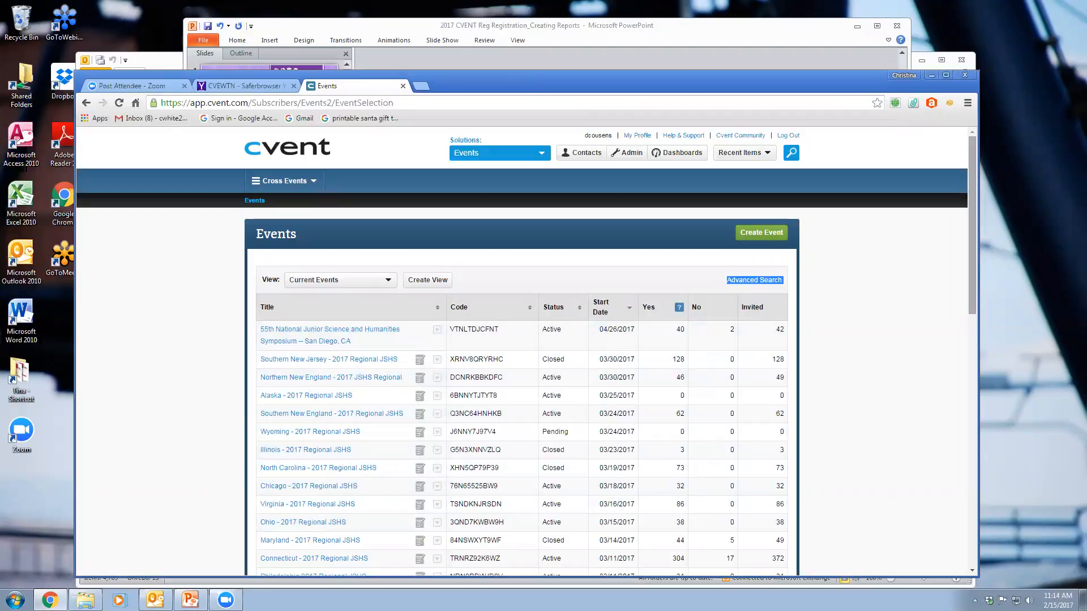
scroll(527, 351, "down", 2)
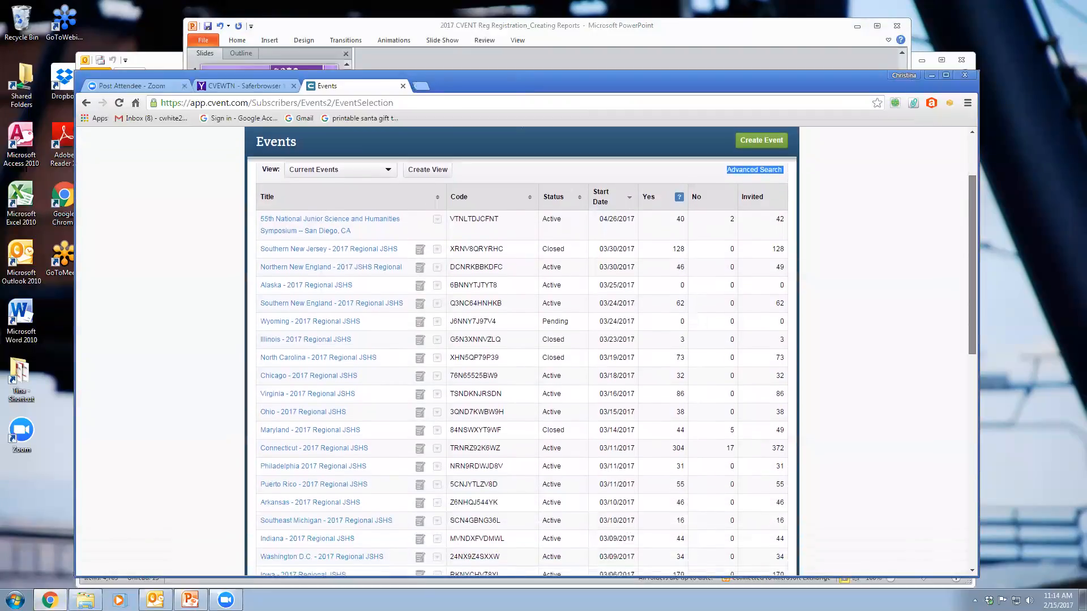
scroll(526, 351, "down", 5)
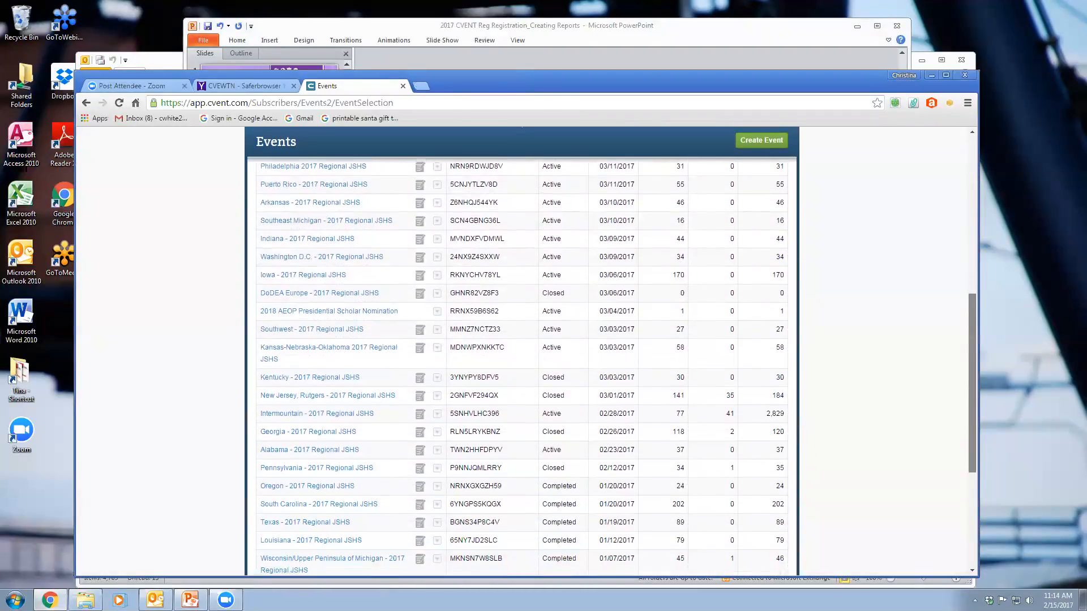
scroll(526, 351, "down", 3)
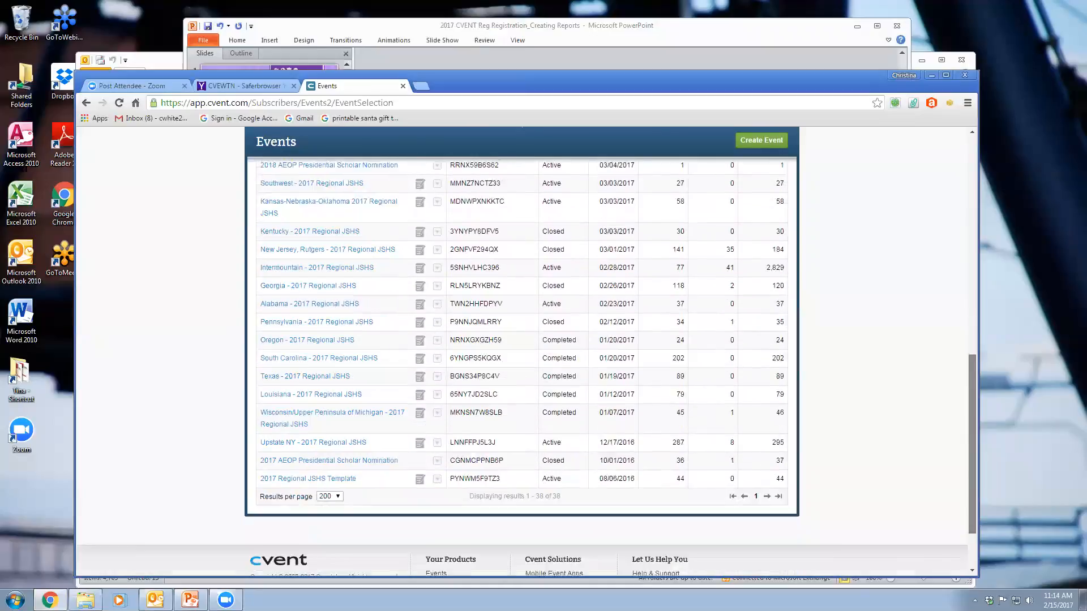
scroll(527, 351, "down", 1)
scroll(527, 351, "up", 5)
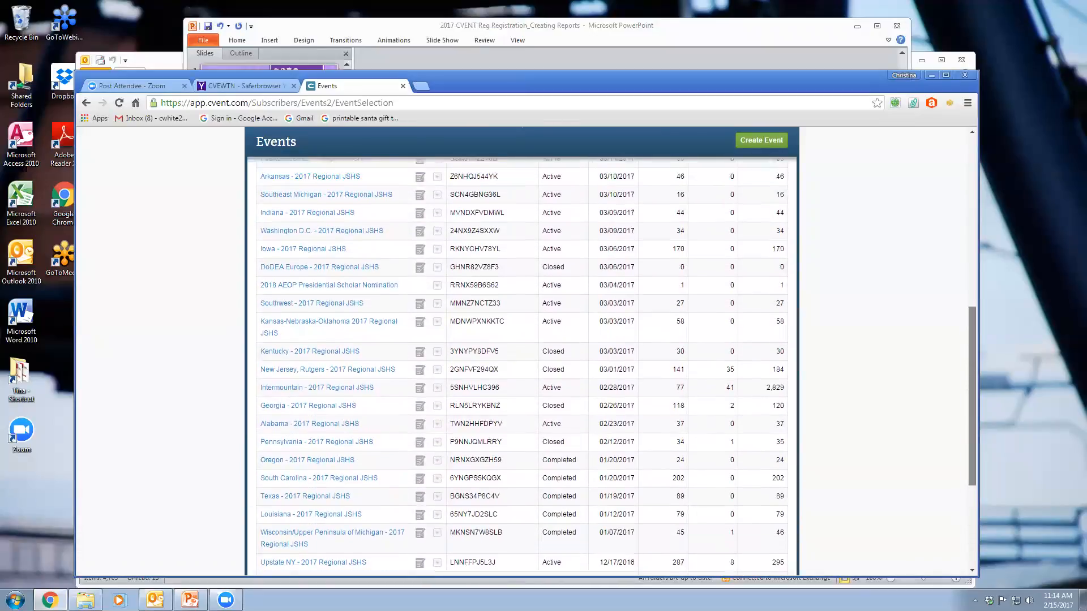
scroll(526, 351, "down", 4)
scroll(289, 455, "down", 1)
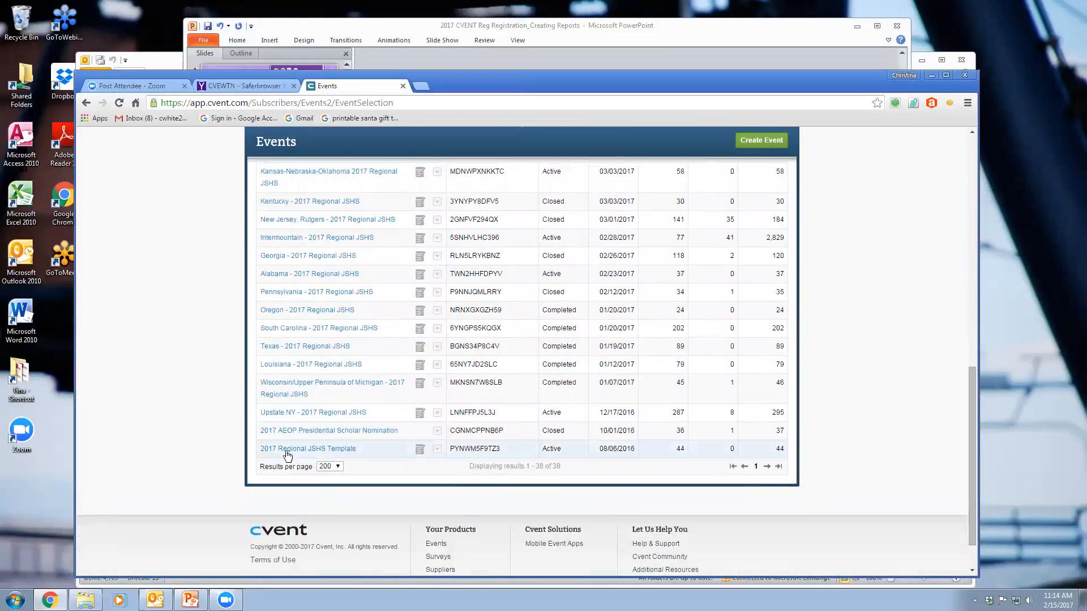
left_click(309, 448)
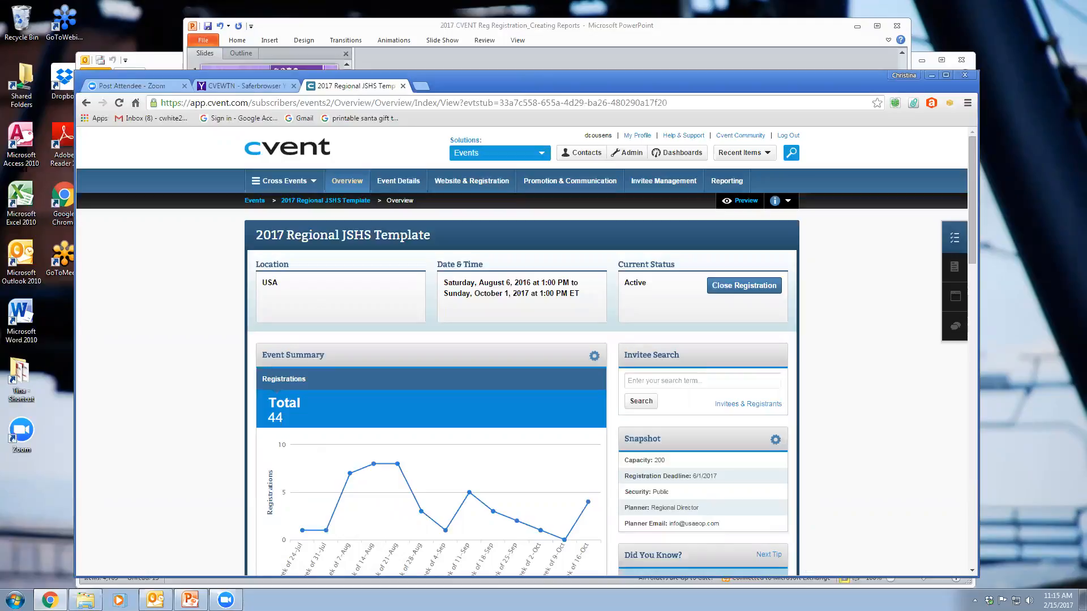
- Review the template event's overview and open its Custom Reports page
scroll(526, 351, "down", 5)
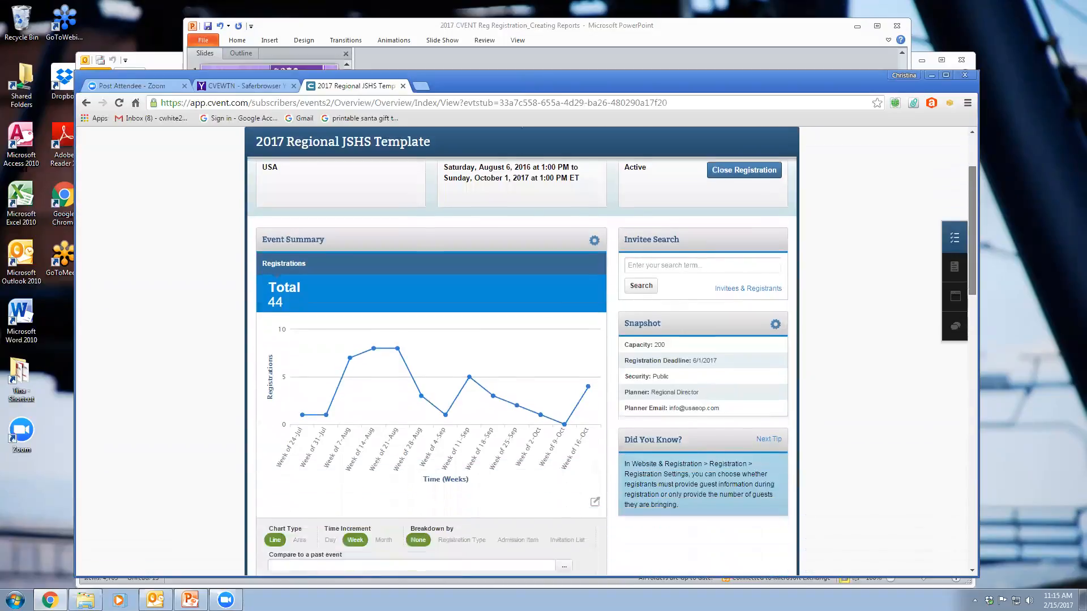
scroll(527, 351, "up", 5)
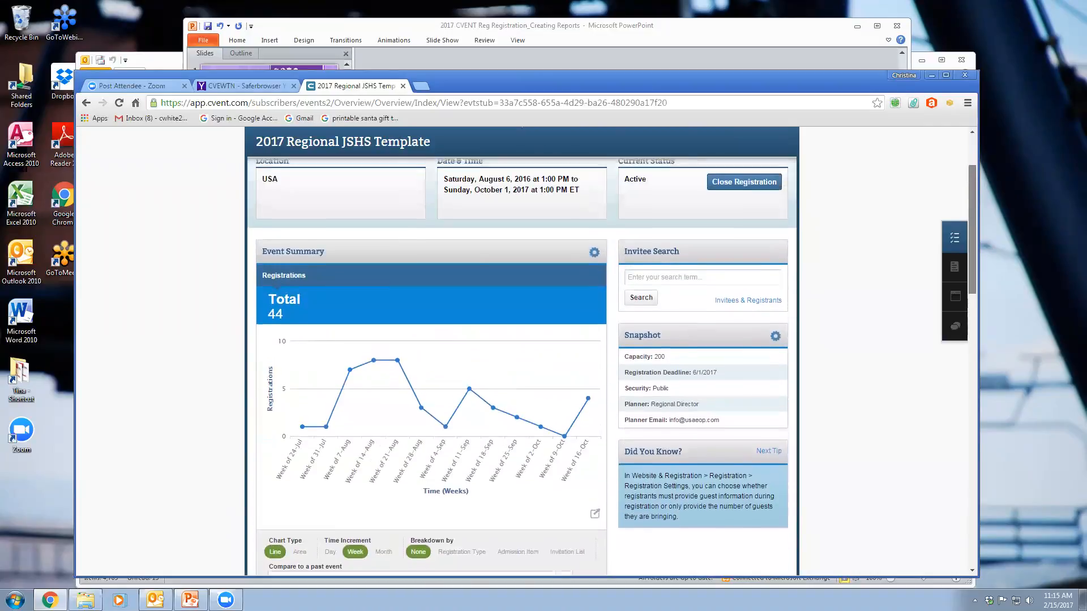
scroll(379, 166, "down", 1)
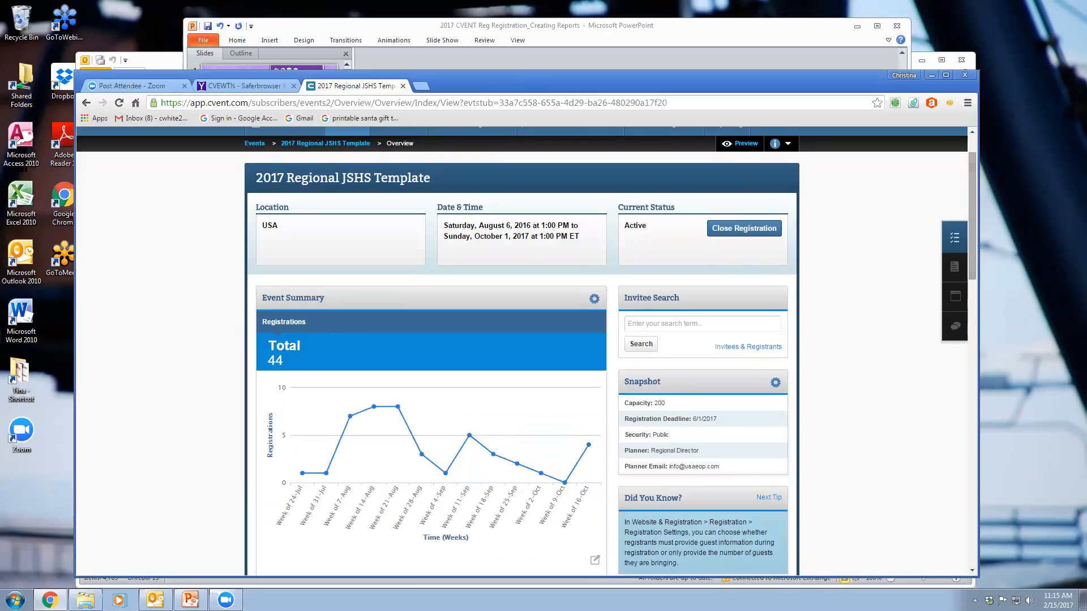
scroll(527, 351, "up", 1)
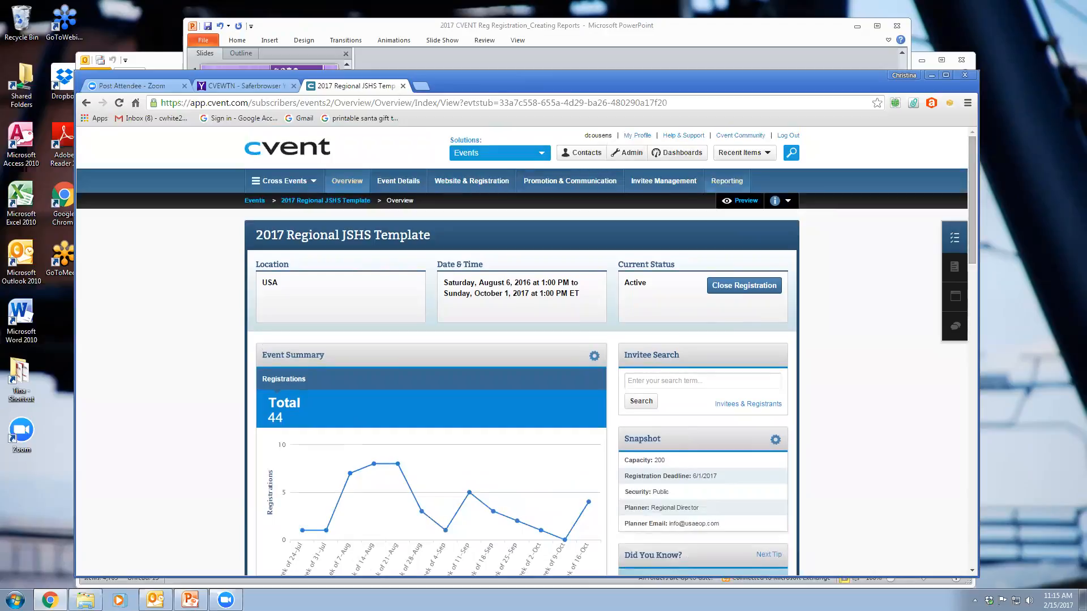
mouse_move(664, 181)
mouse_move(727, 181)
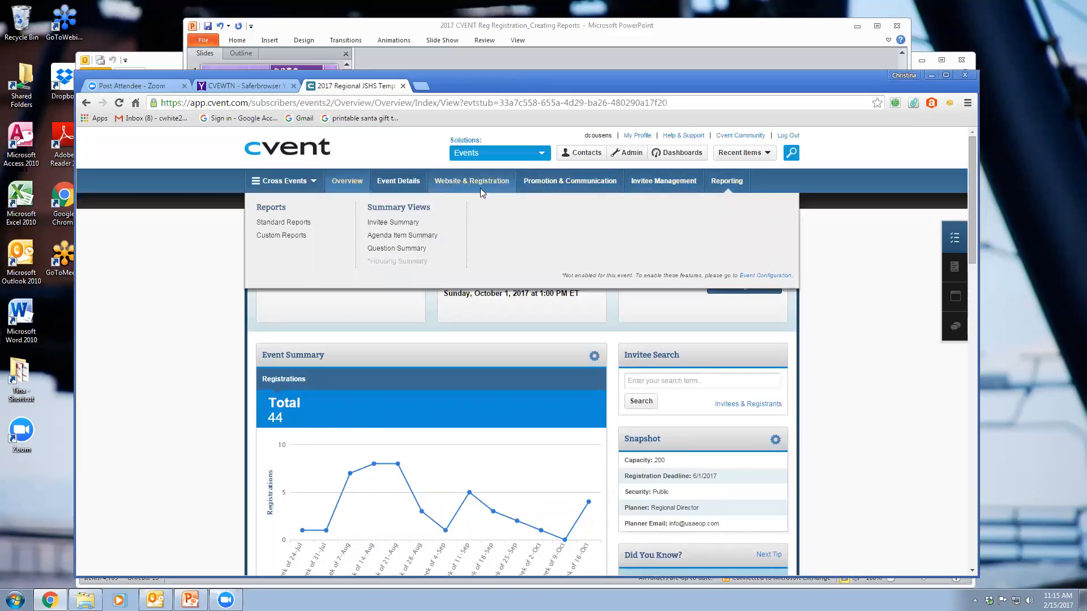
left_click(294, 238)
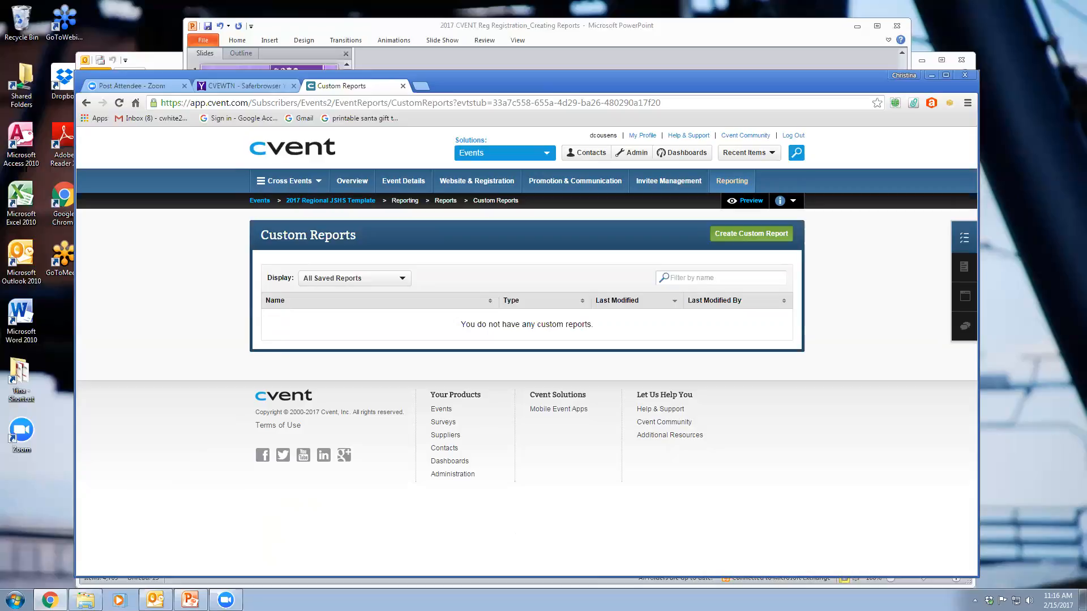
- Create a custom report with category Attendees and type All Attendees (inc. Invitees & Guests), and continue to the field selection
left_click(751, 234)
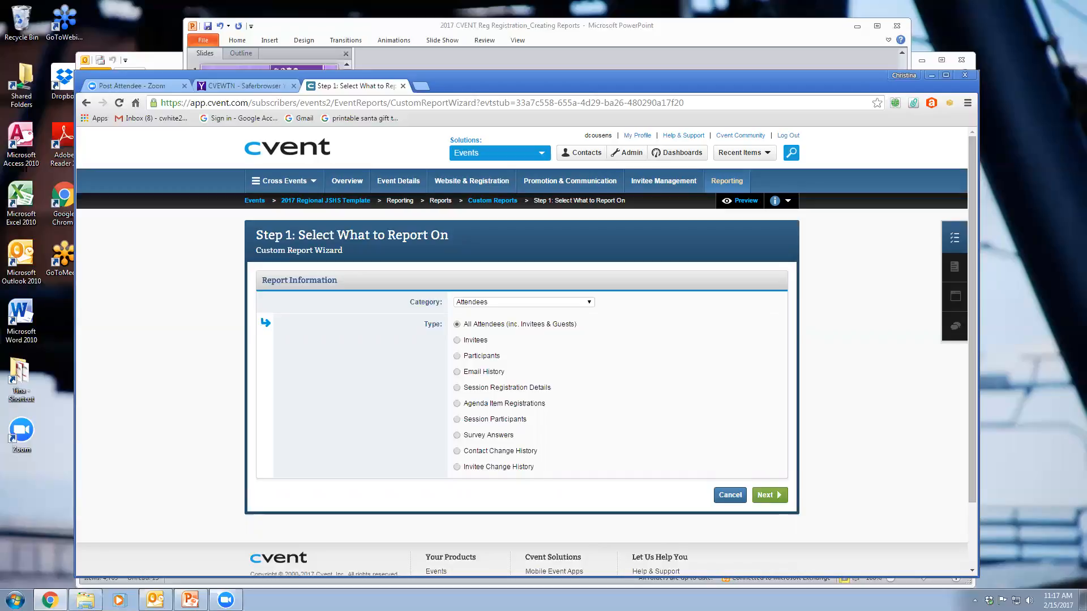
left_click(482, 304)
left_click(482, 304)
left_click(482, 312)
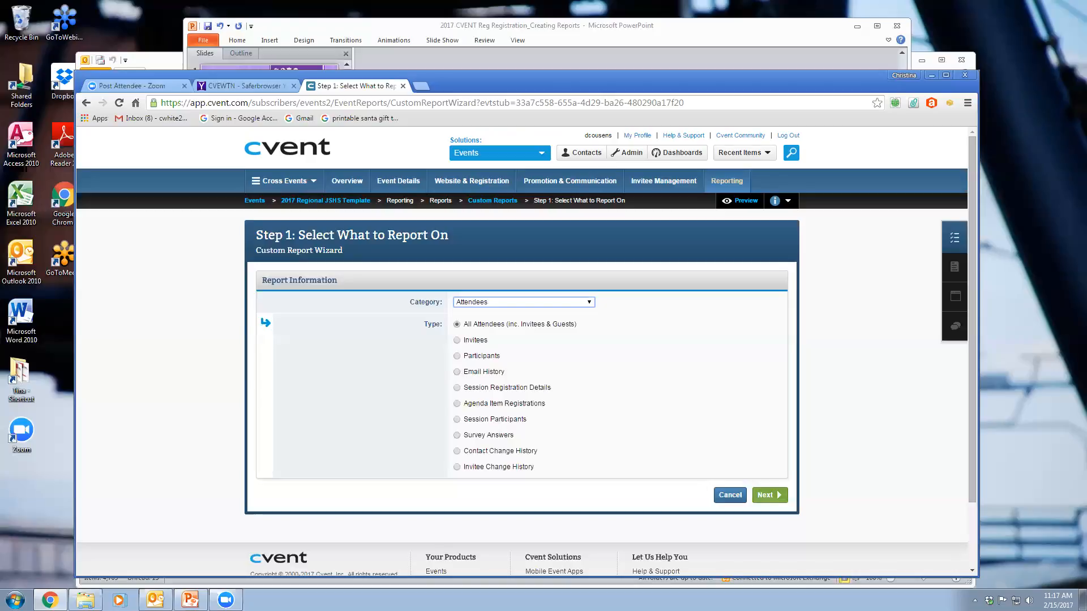
left_click(769, 494)
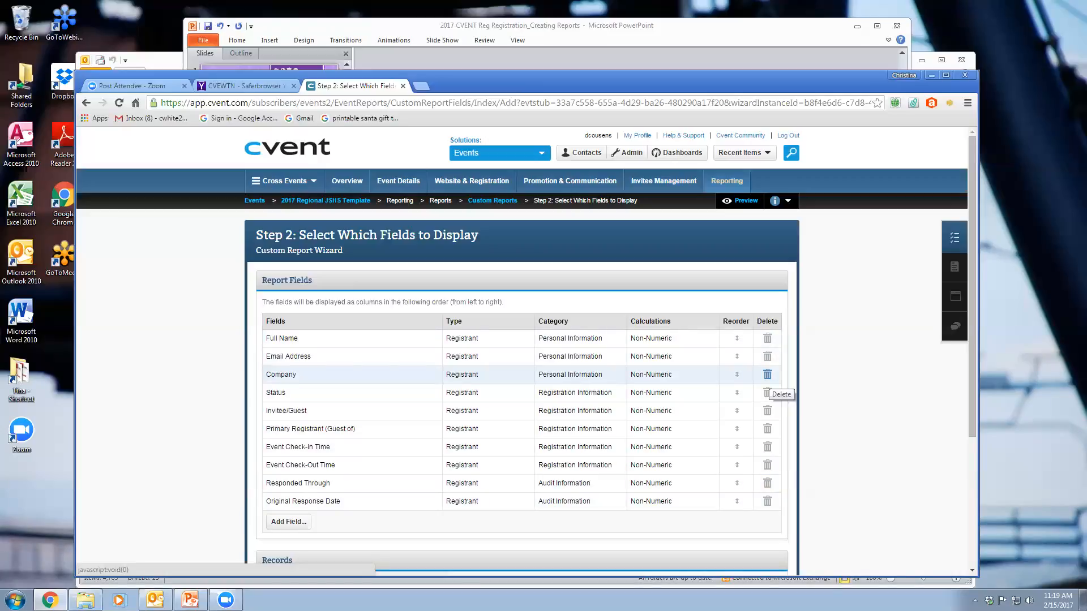
- Delete every default report field from Email Address through Original Response Date, keeping only Full Name
left_click(768, 374)
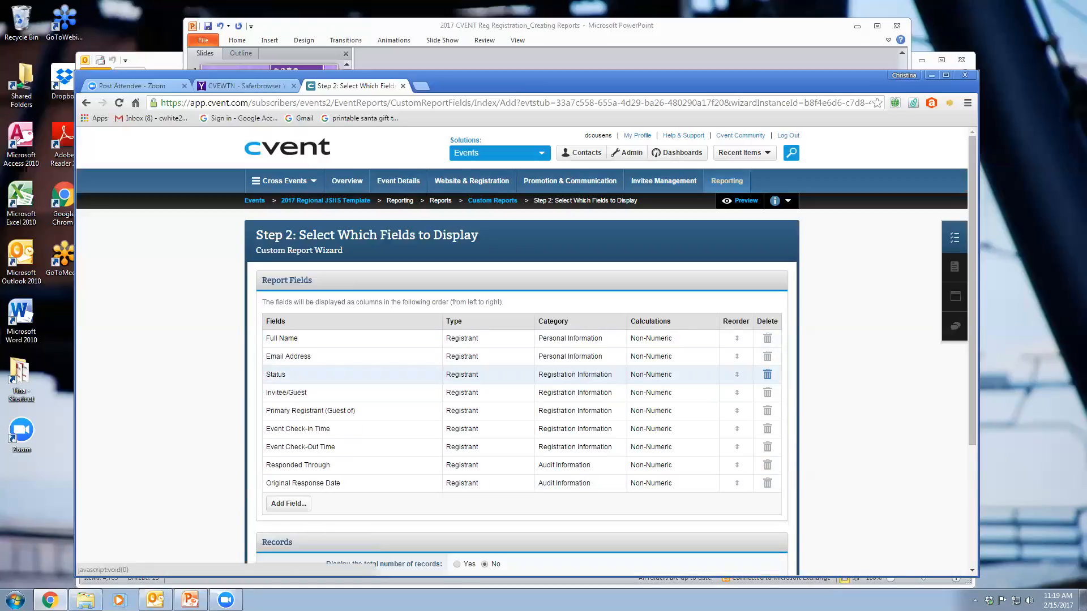
left_click(767, 374)
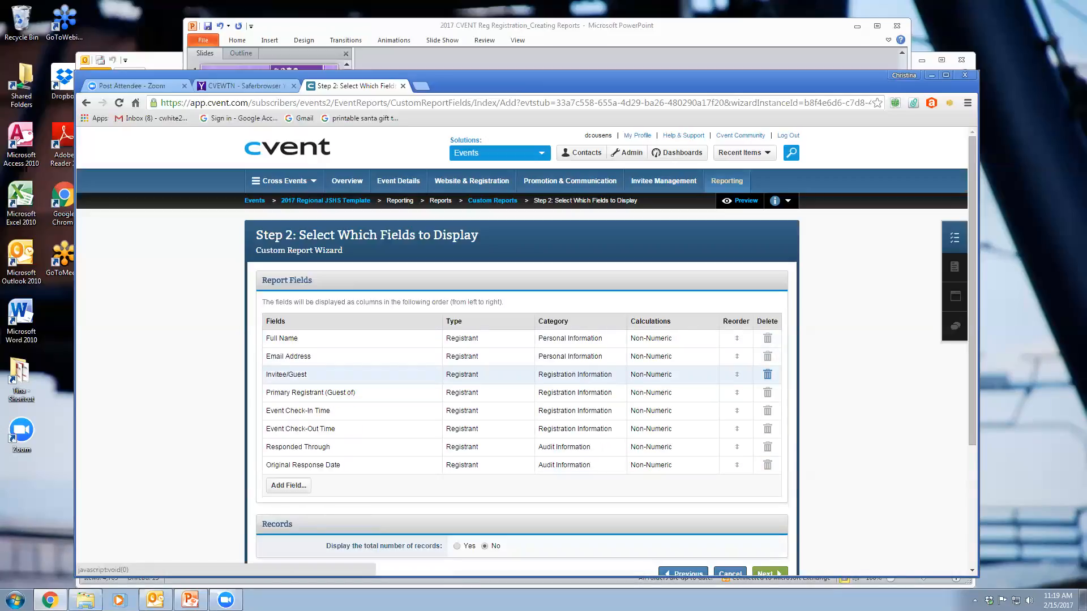
left_click(768, 374)
left_click(768, 374)
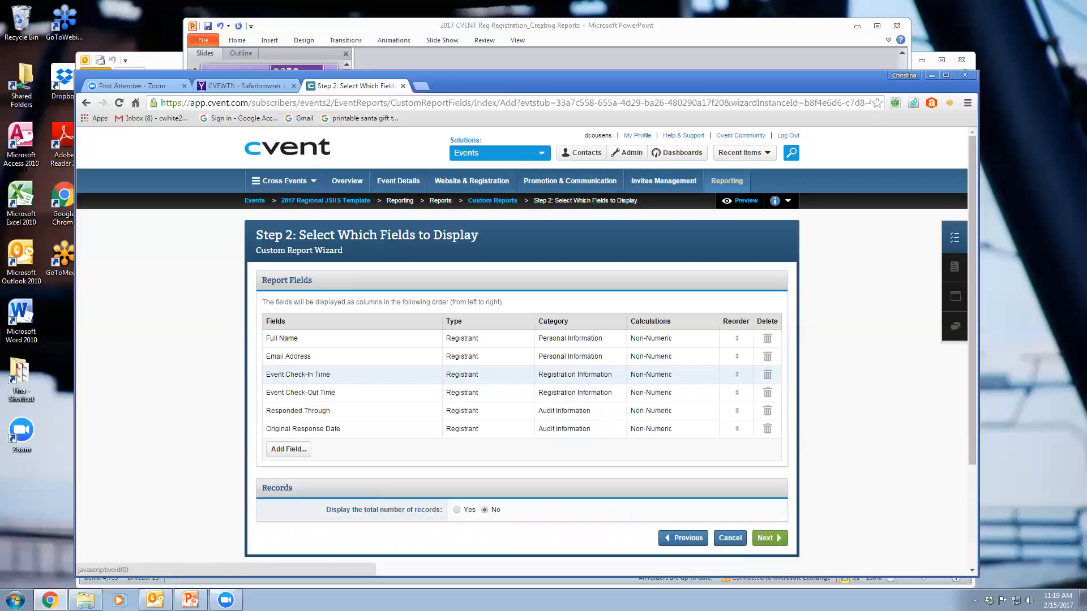
left_click(767, 374)
left_click(768, 374)
left_click(768, 374)
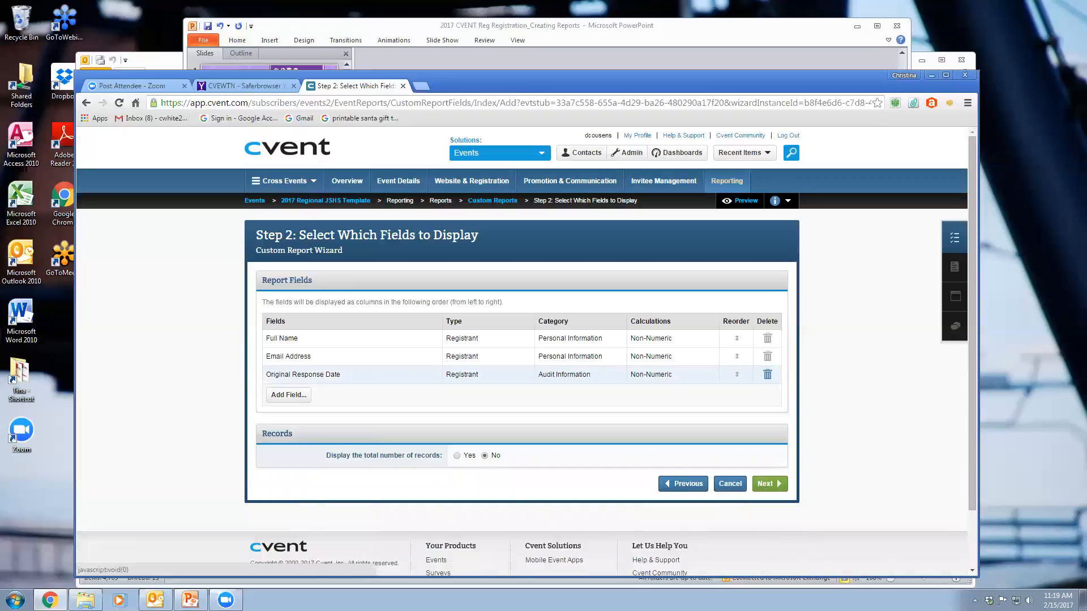
left_click(768, 374)
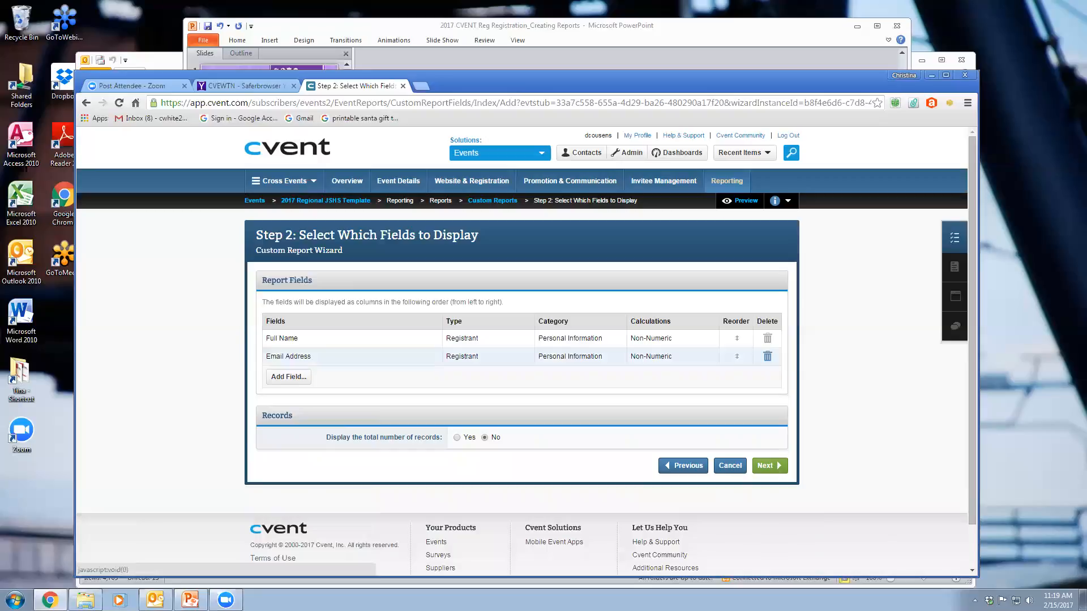
left_click(768, 356)
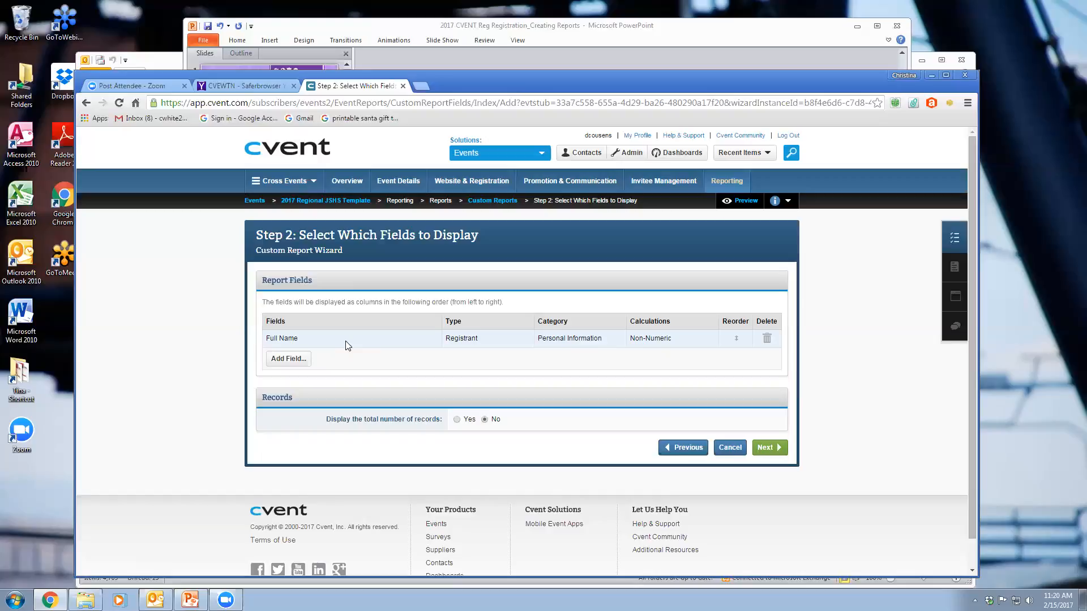
- Open the Add Fields dialog for the custom report and check its field category selector
left_click(284, 363)
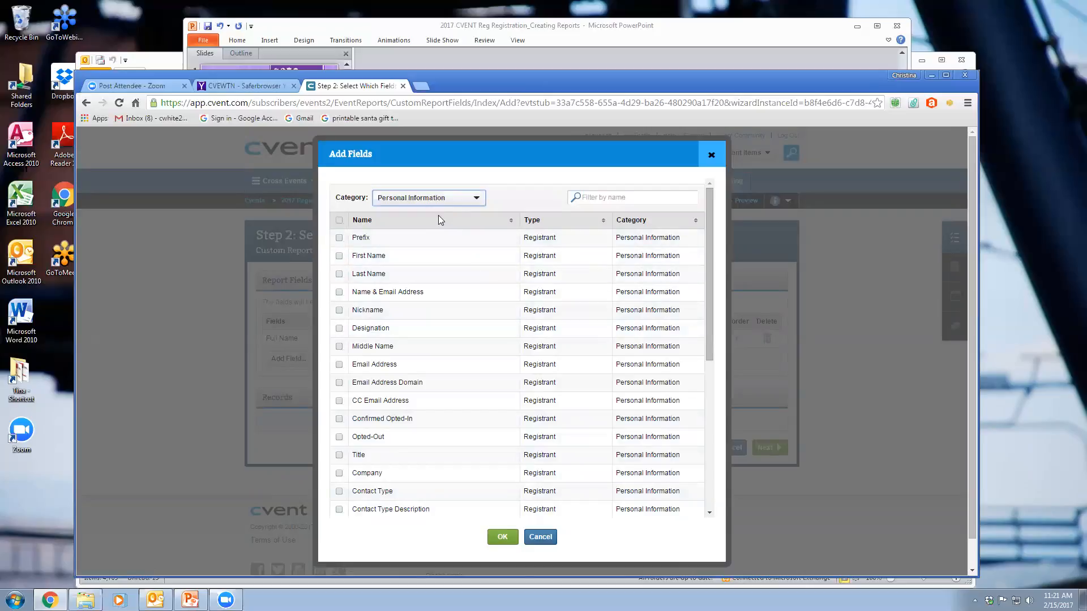
left_click(439, 198)
left_click(253, 242)
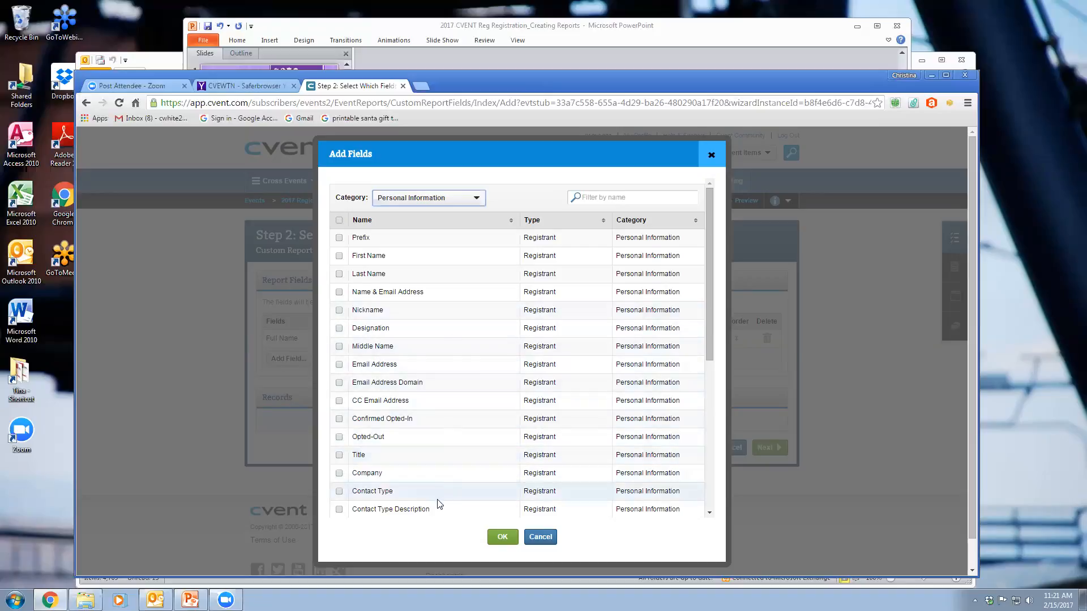
- Review the registrant field categories offered for the report and display the Registration Information fields
left_click(478, 201)
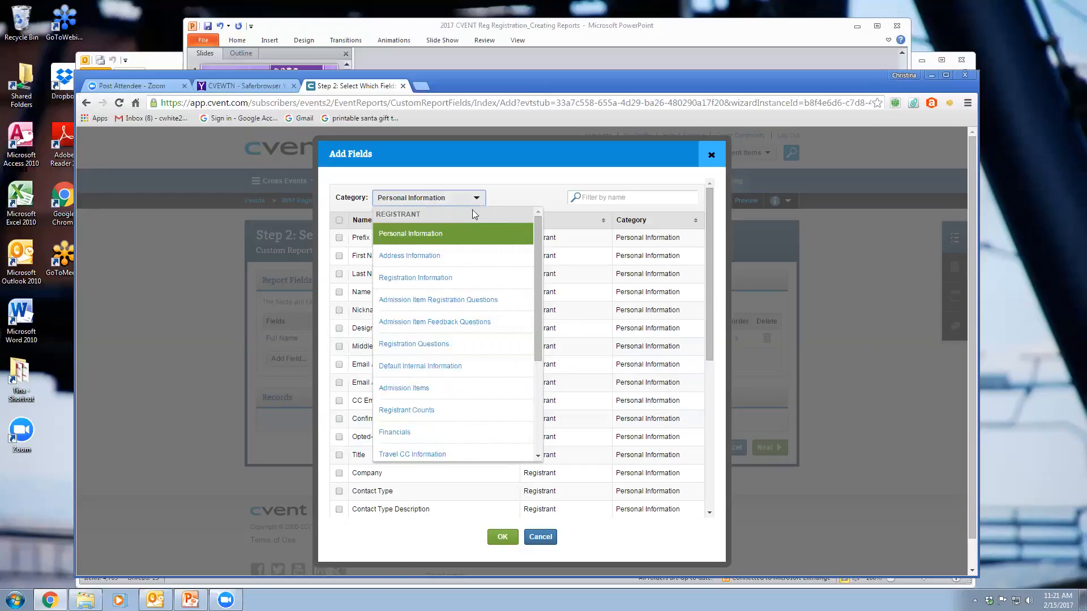
left_click(473, 211)
left_click(479, 202)
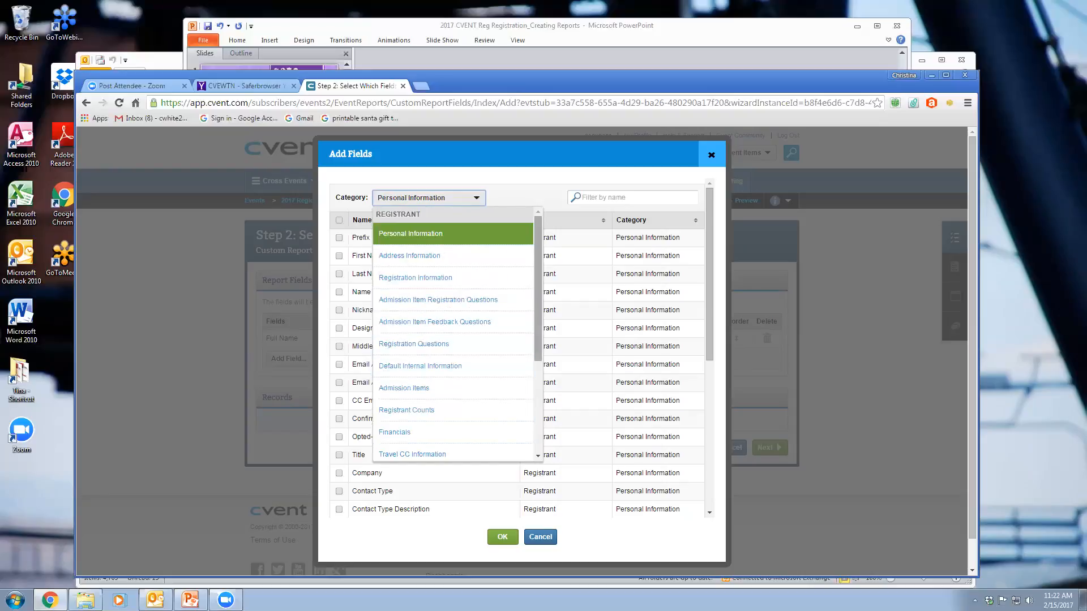
scroll(453, 340, "down", 3)
scroll(453, 334, "up", 3)
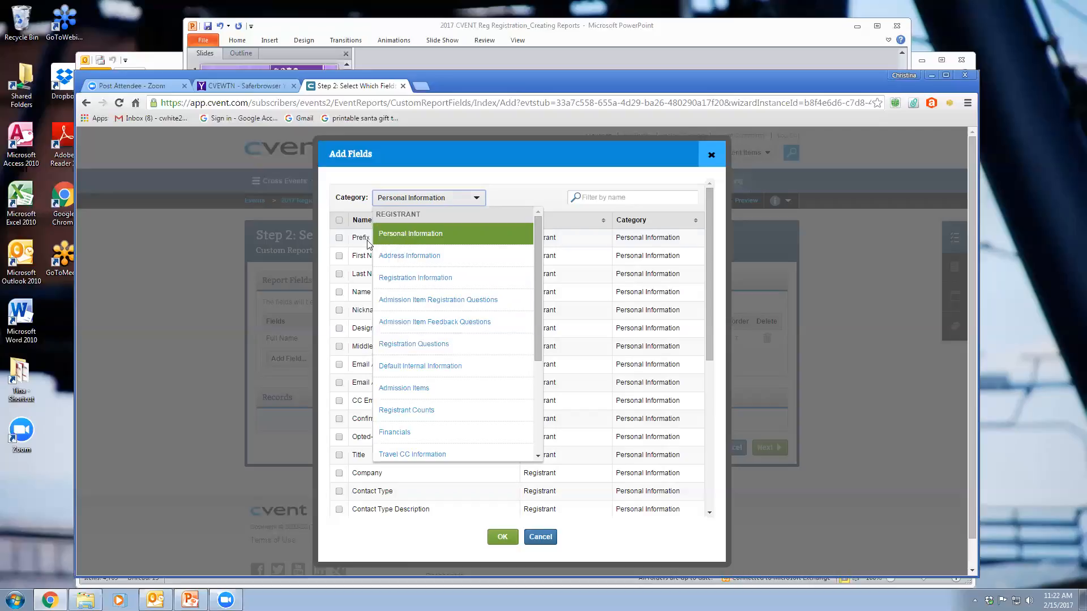
left_click(411, 244)
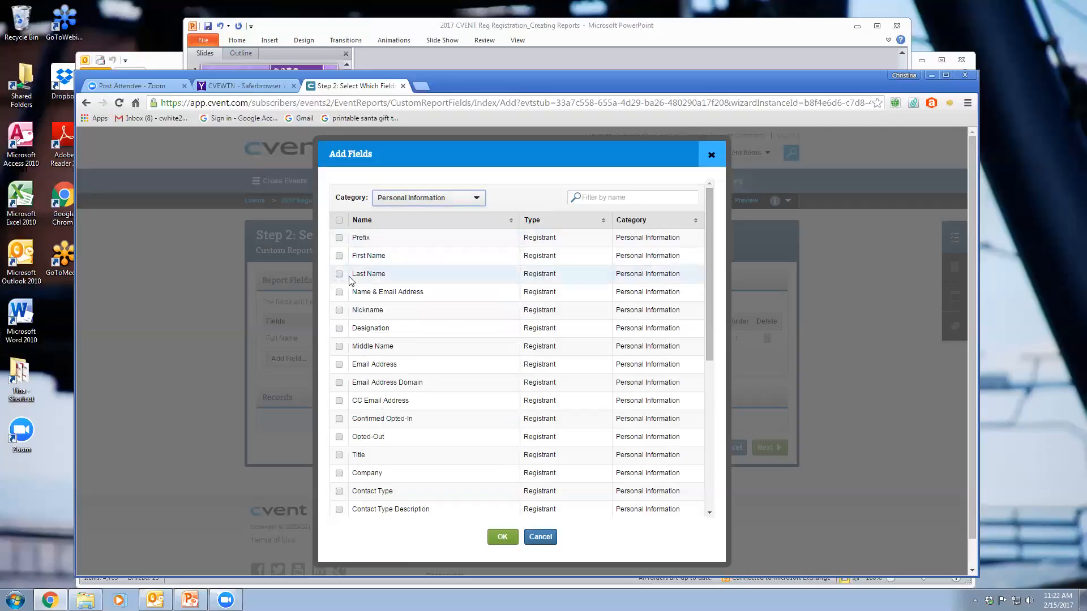
left_click(437, 199)
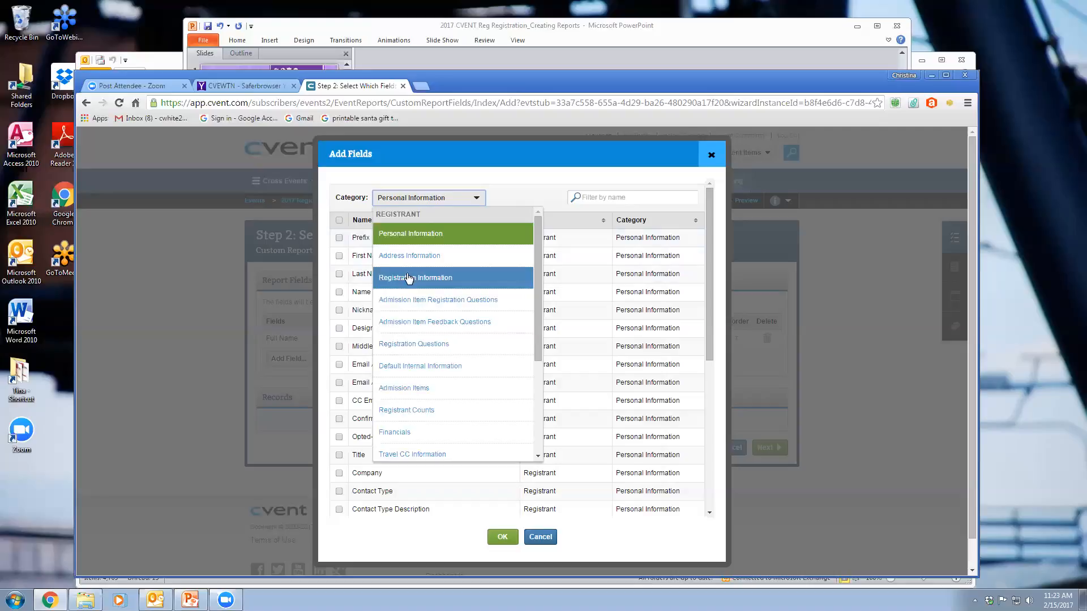
left_click(352, 266)
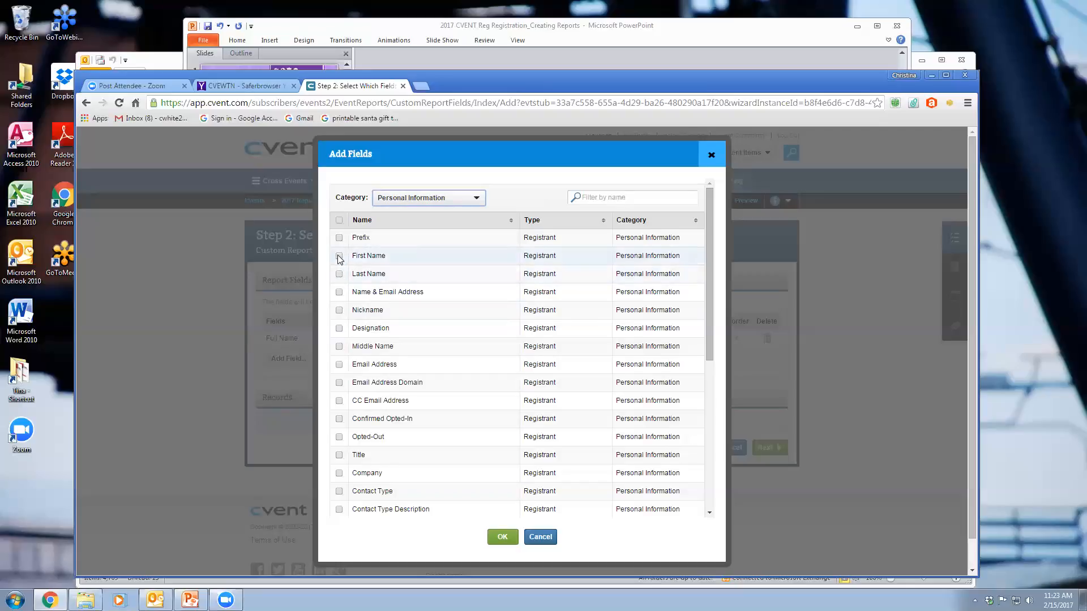
left_click(439, 204)
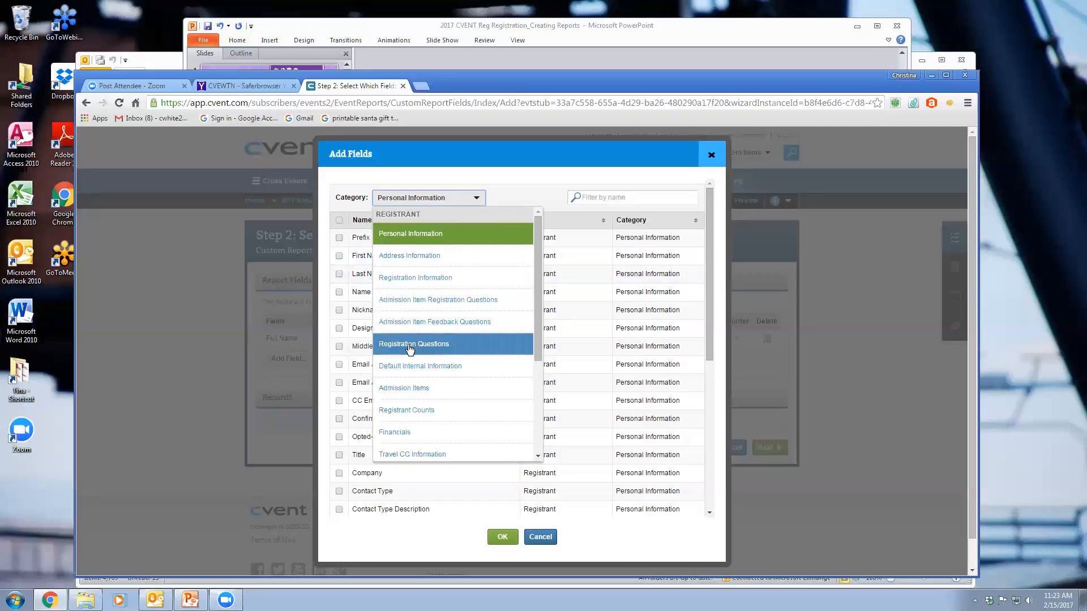
left_click(406, 280)
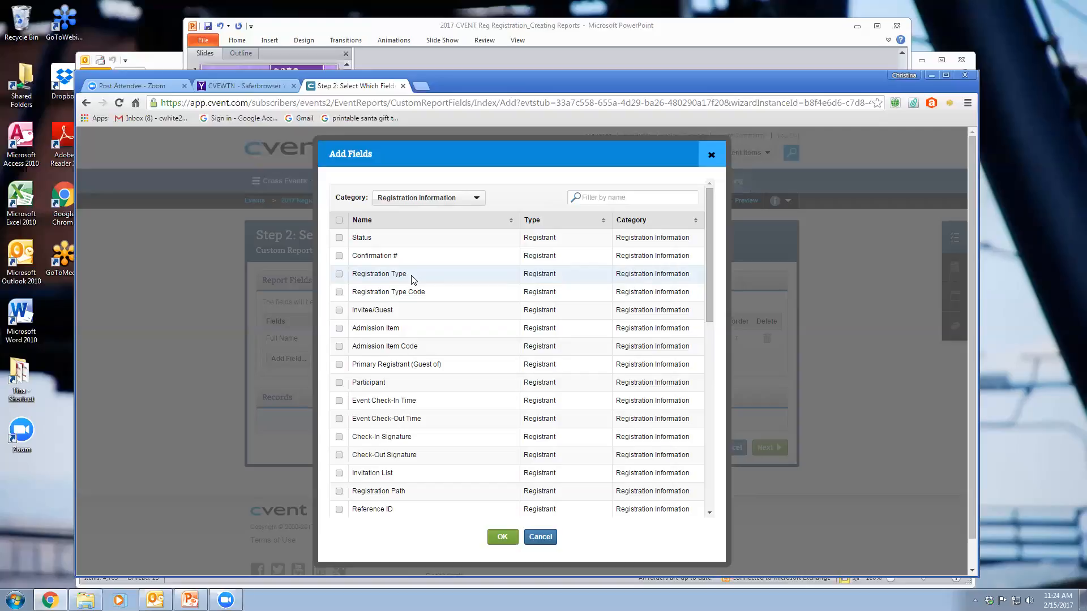
- Switch the field category to Registration Questions and examine the full list of question fields
left_click(476, 199)
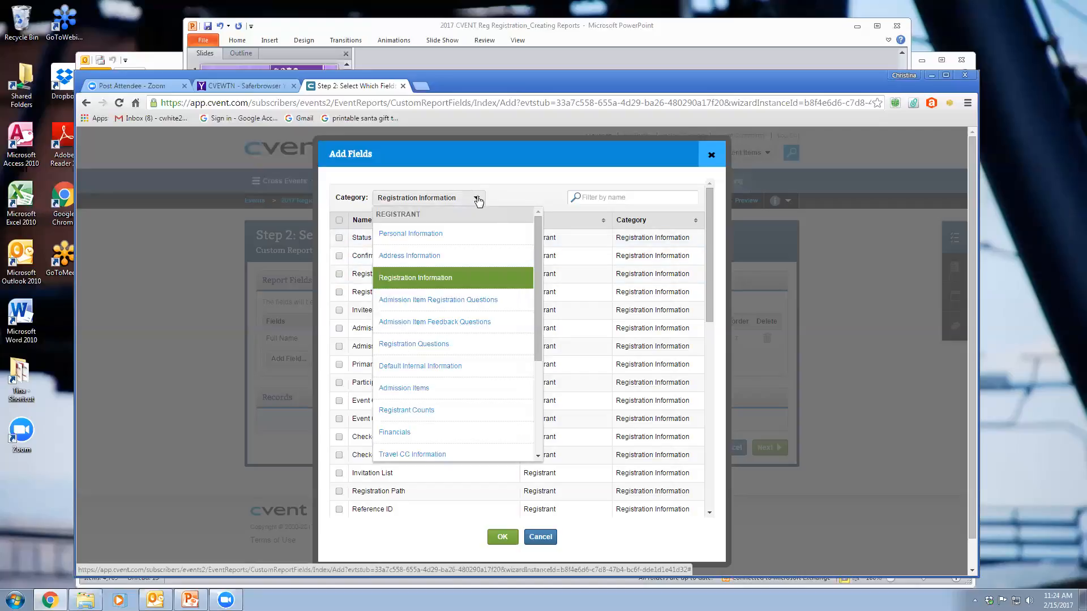
left_click(435, 344)
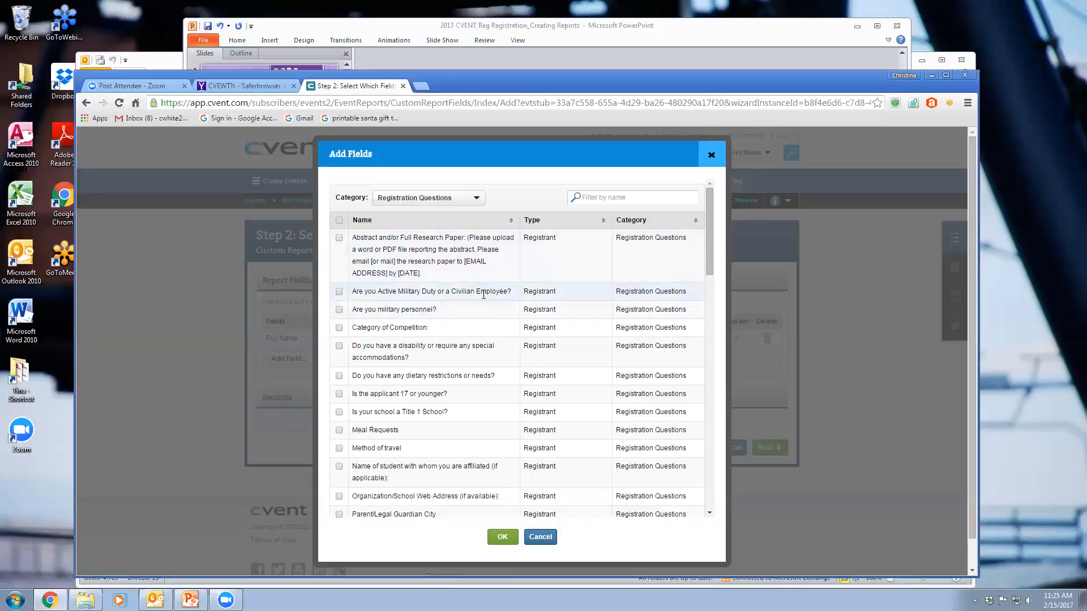
scroll(517, 348, "down", 4)
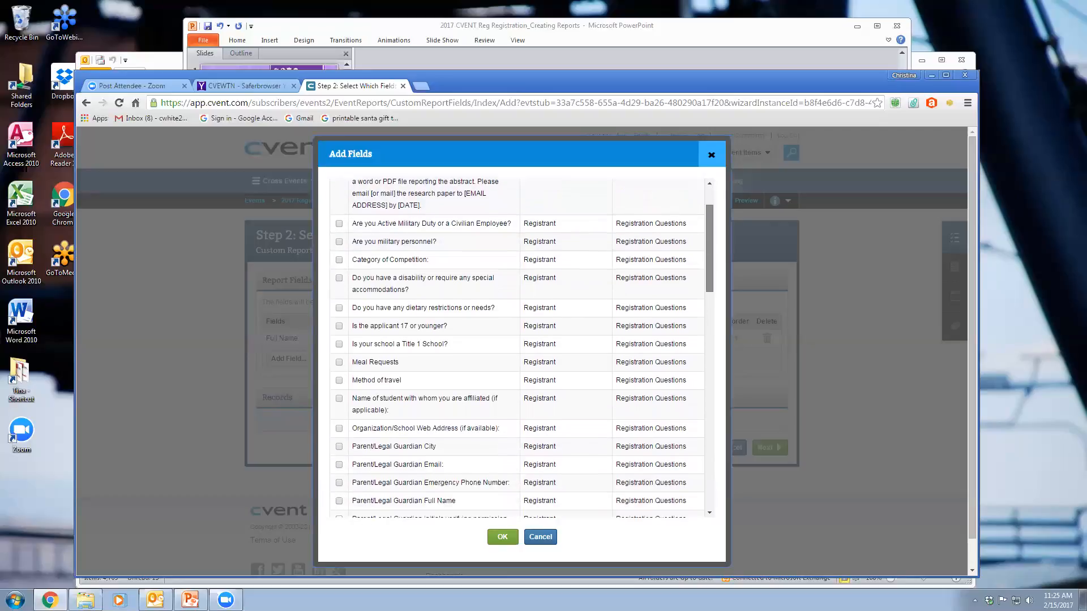
scroll(418, 283, "up", 1)
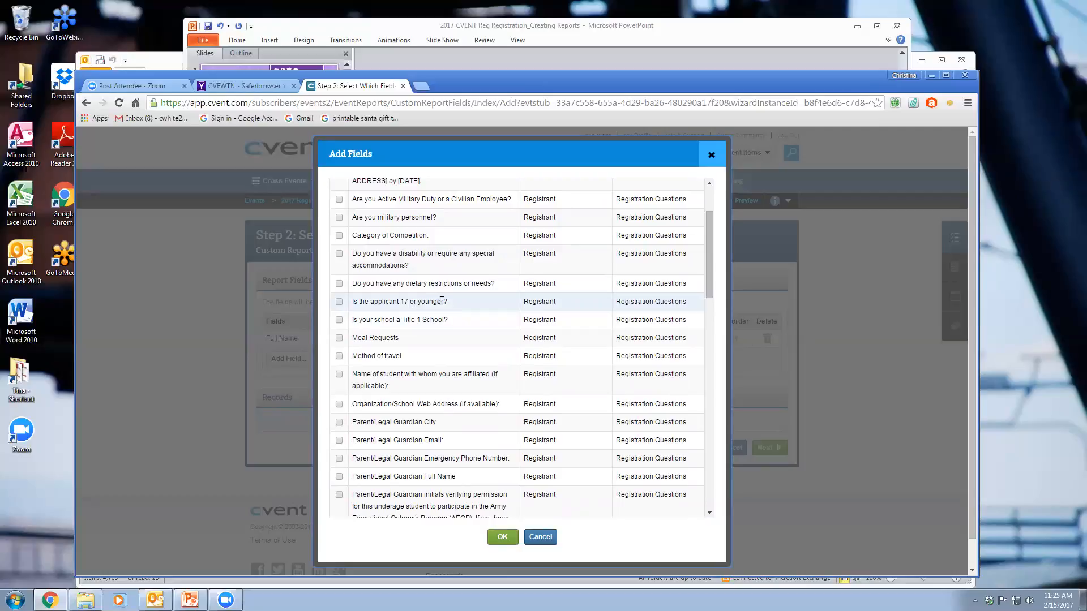
scroll(403, 272, "down", 3)
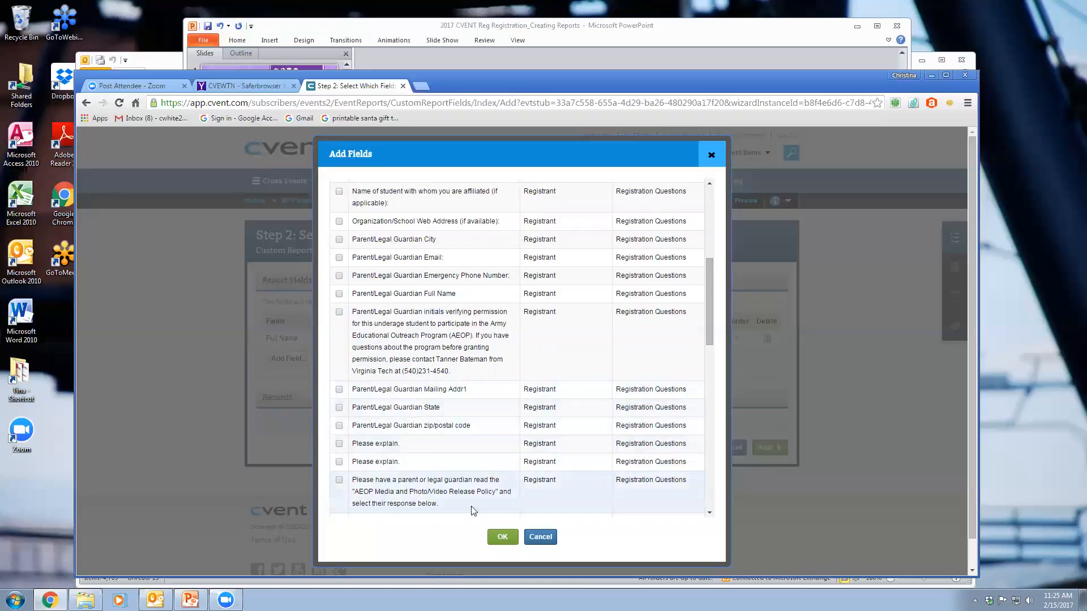
scroll(473, 511, "down", 5)
scroll(517, 349, "down", 6)
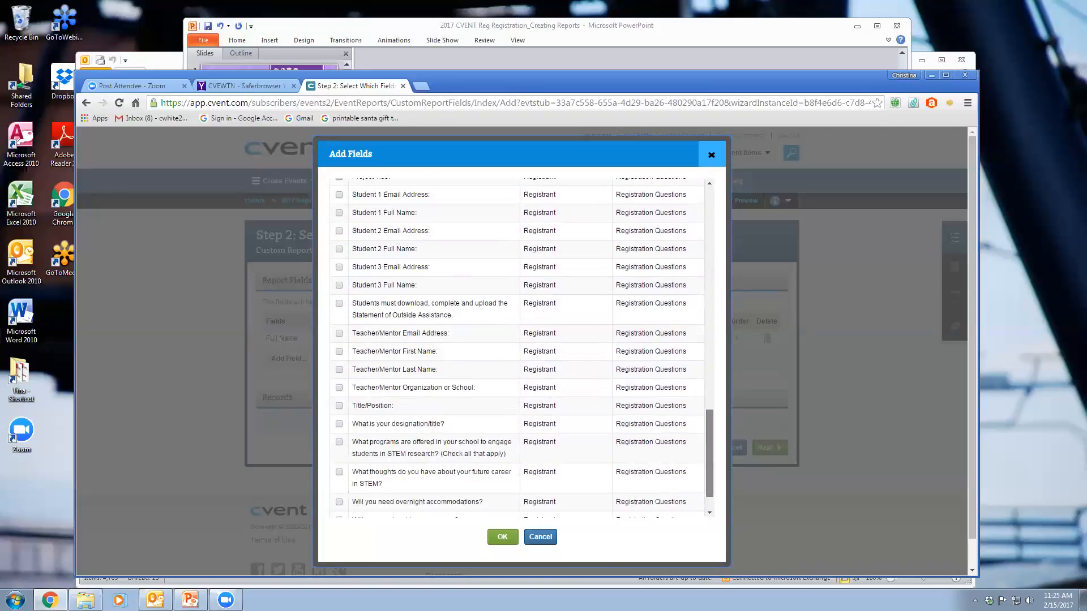
scroll(341, 294, "up", 2)
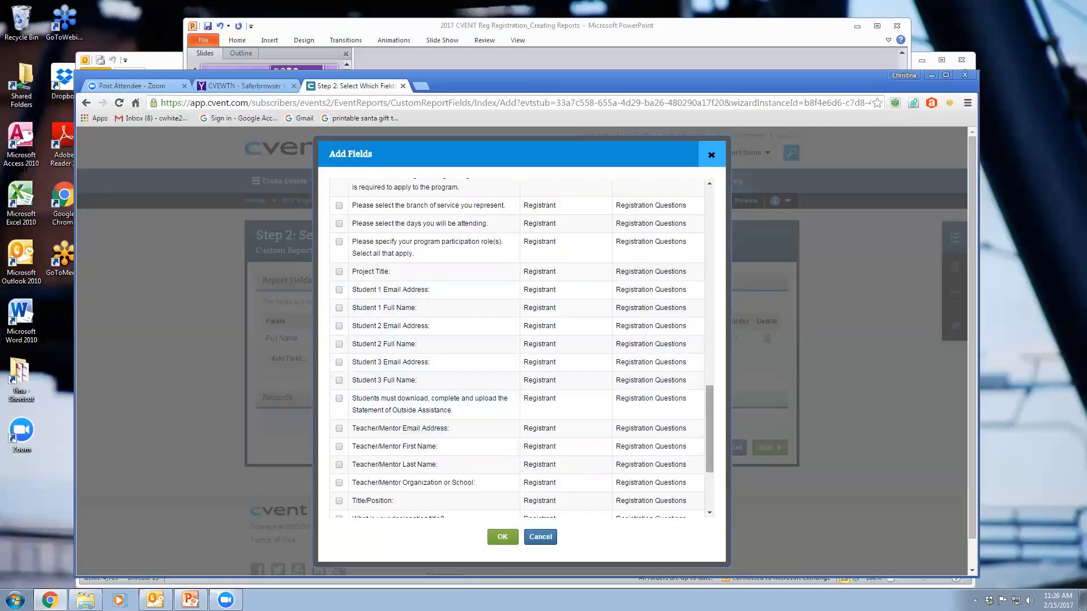
scroll(521, 348, "down", 3)
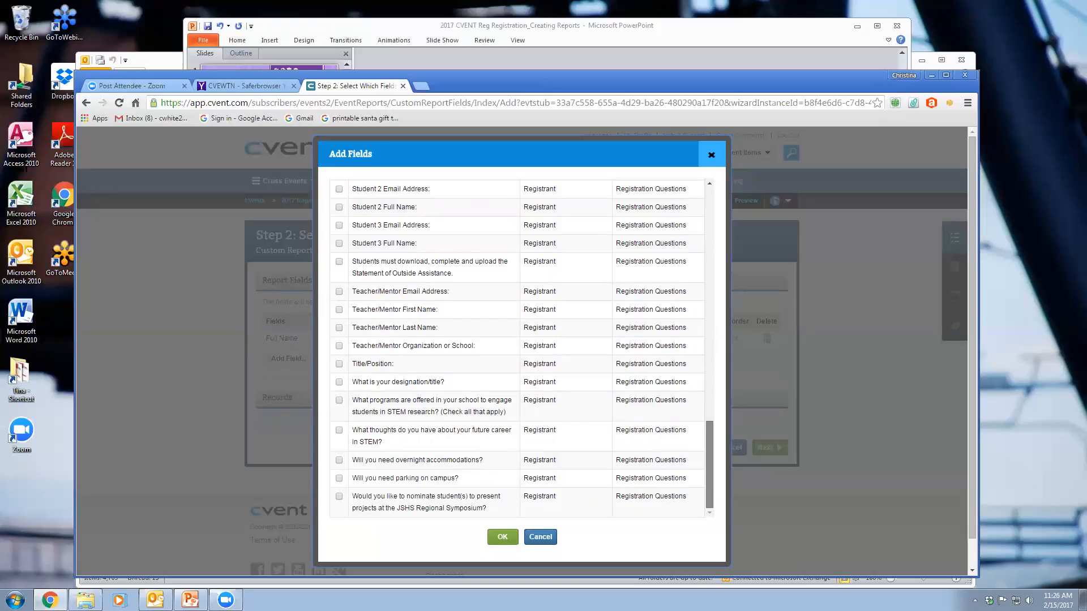
scroll(477, 203, "up", 15)
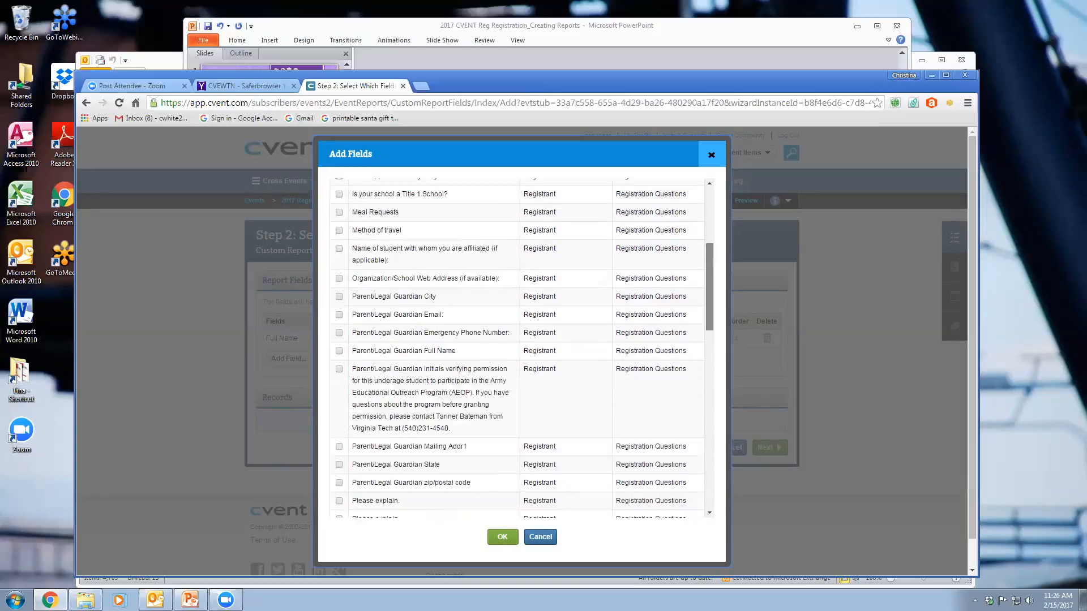
- Switch the field category to Custom Fields and examine the full list, from *01_Citizenship to **AEOP_Participant ID
left_click(477, 201)
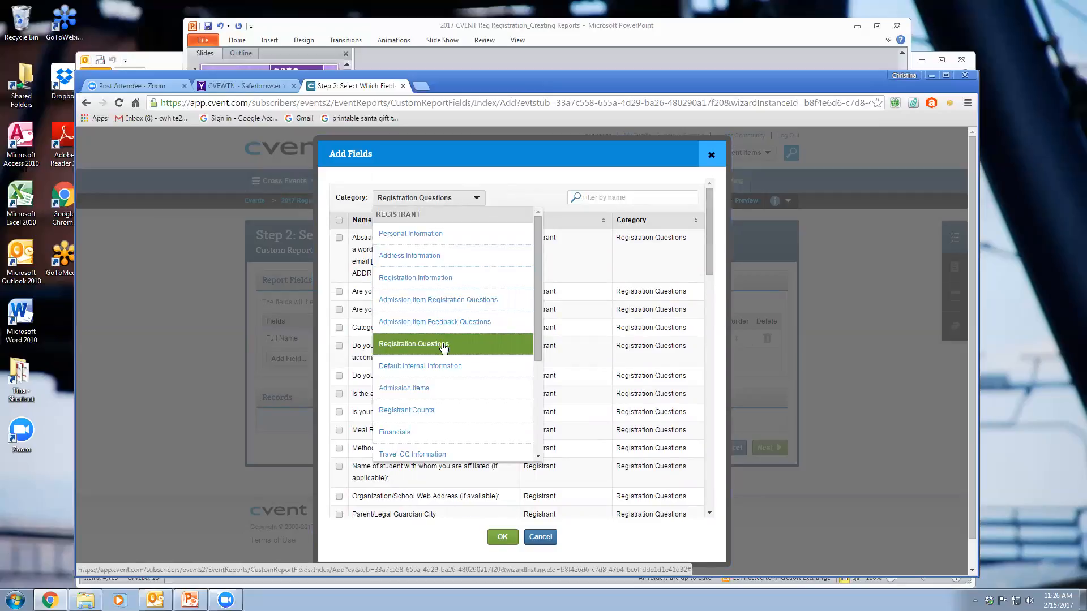
left_click(436, 349)
left_click(476, 199)
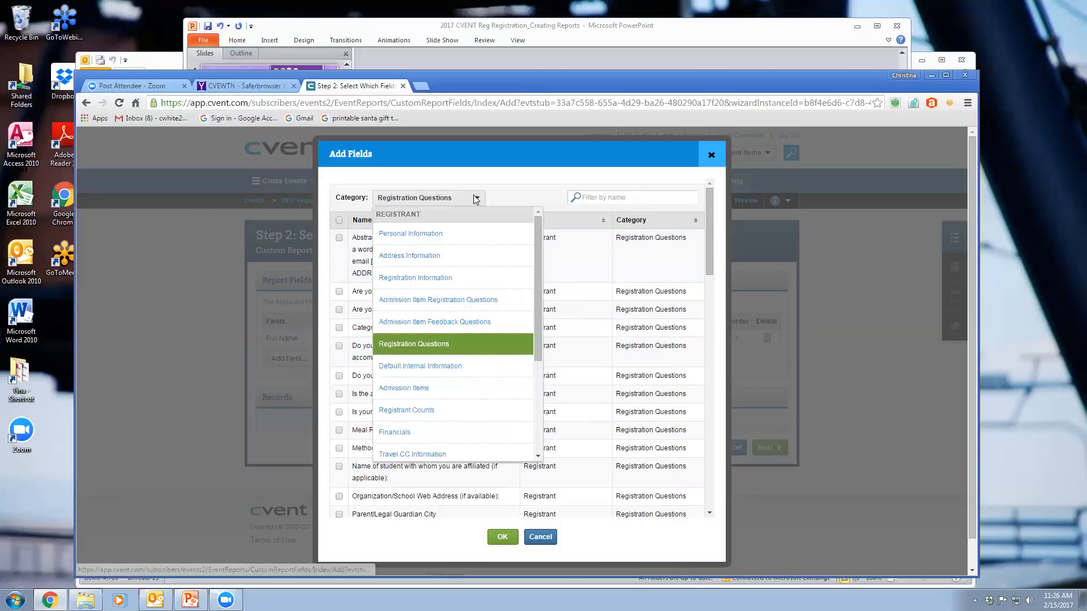
left_click(476, 199)
left_click(480, 201)
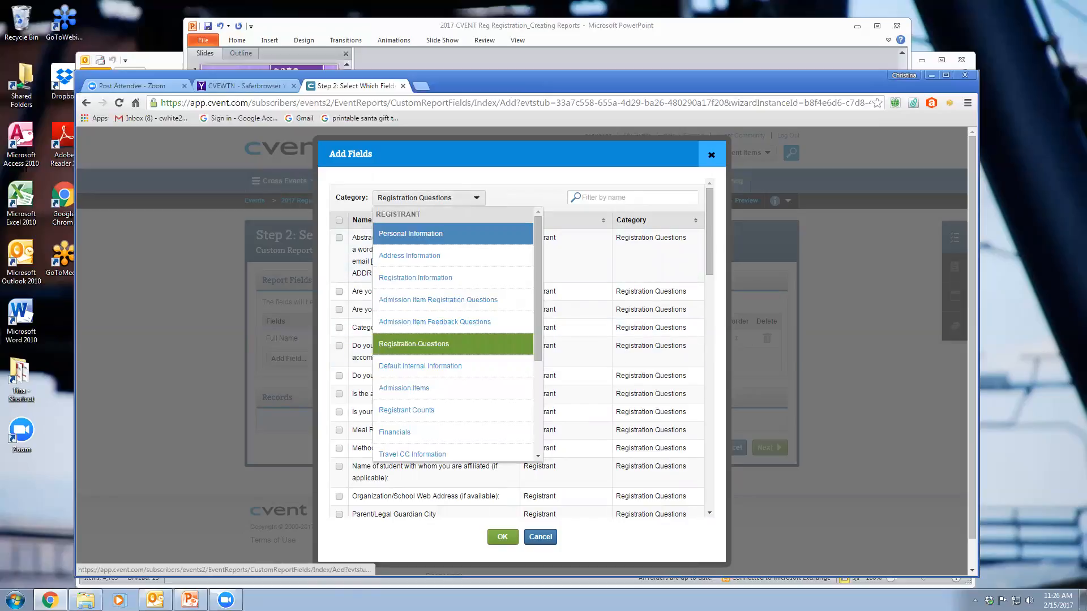
scroll(428, 404, "down", 5)
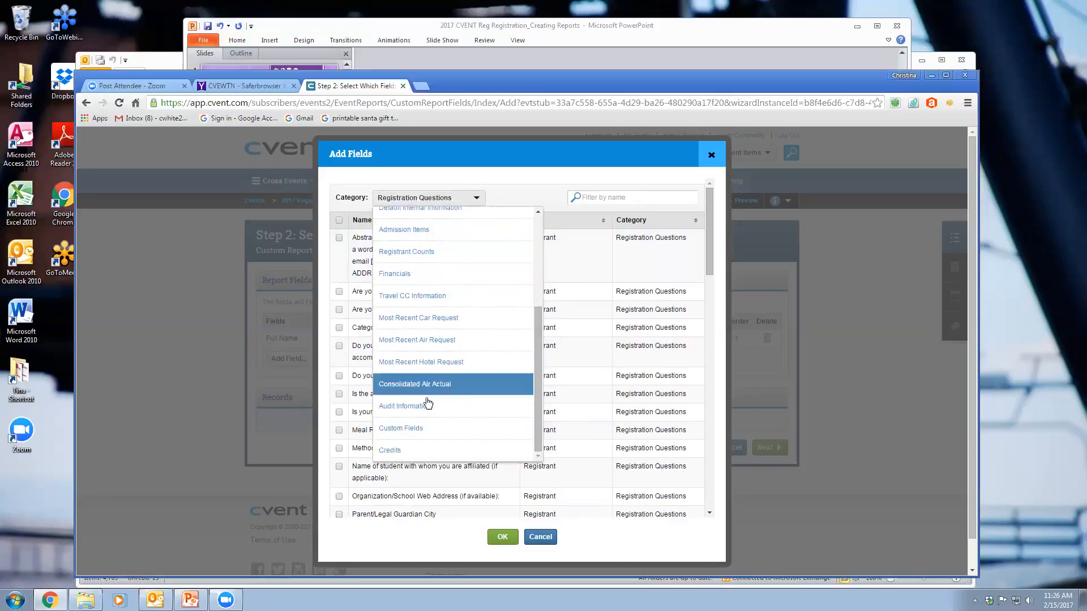
left_click(403, 432)
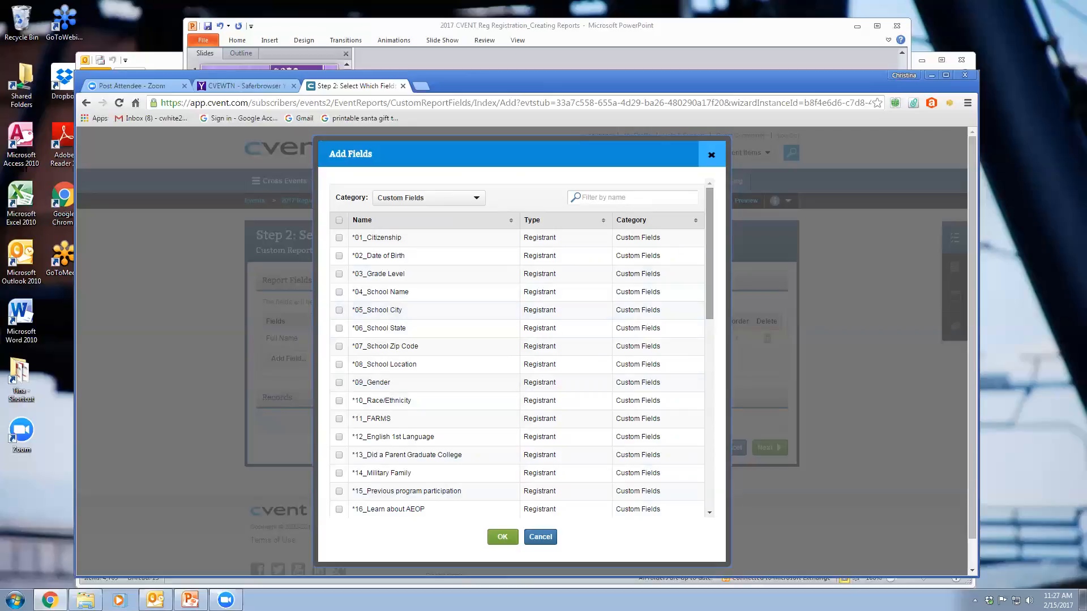
scroll(430, 312, "down", 1)
scroll(521, 347, "down", 3)
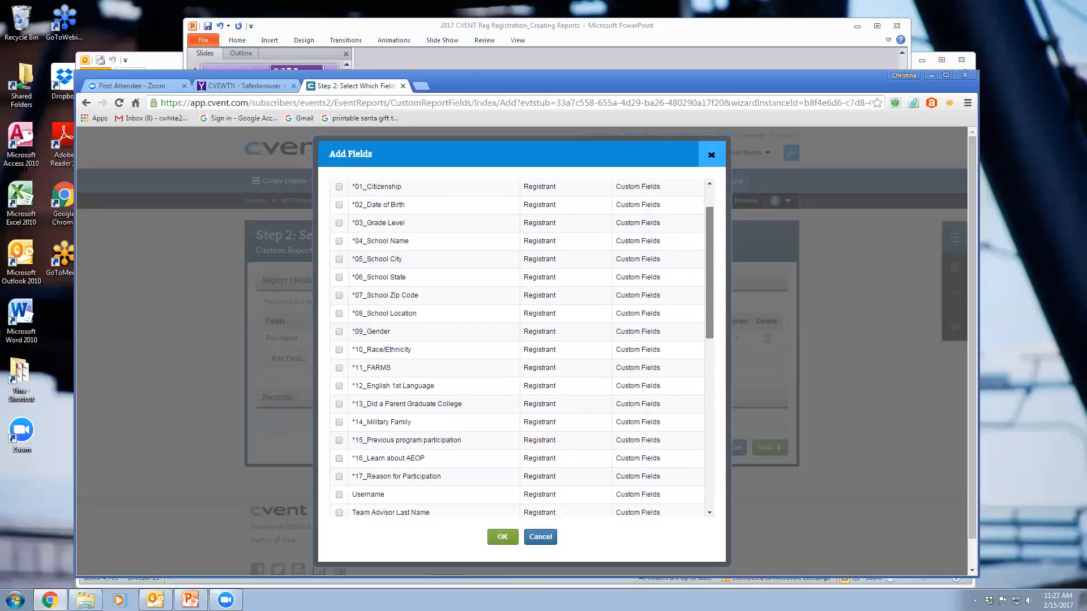
scroll(521, 347, "down", 3)
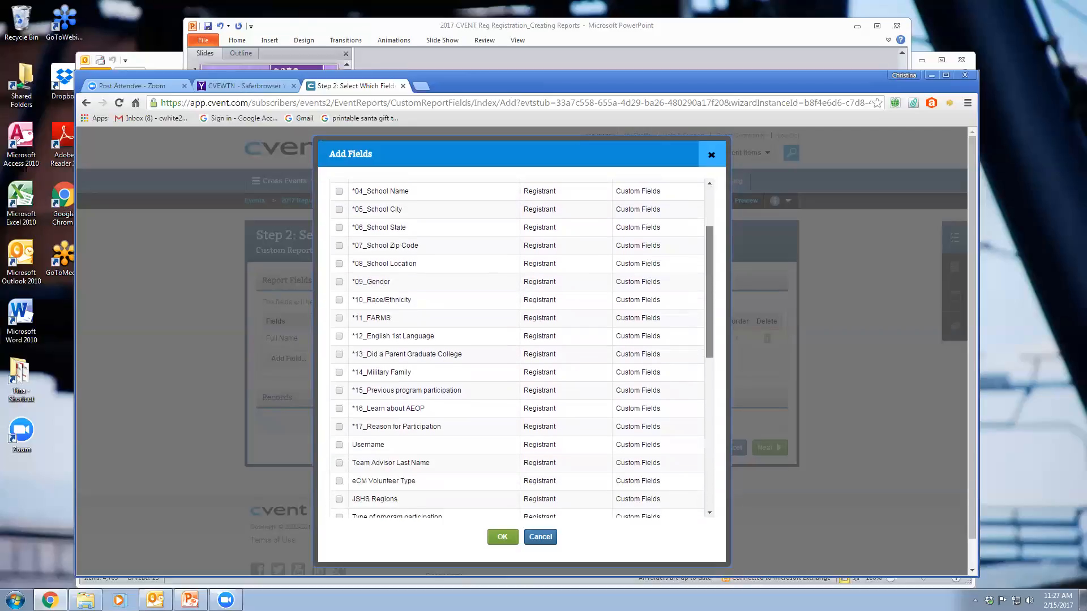
scroll(521, 347, "down", 7)
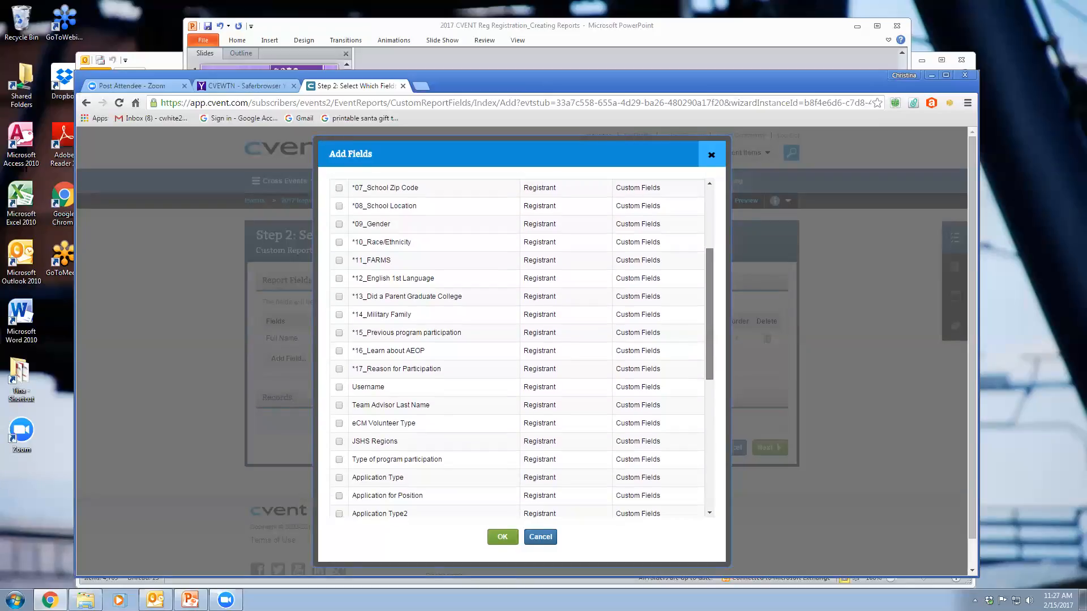
scroll(521, 347, "down", 12)
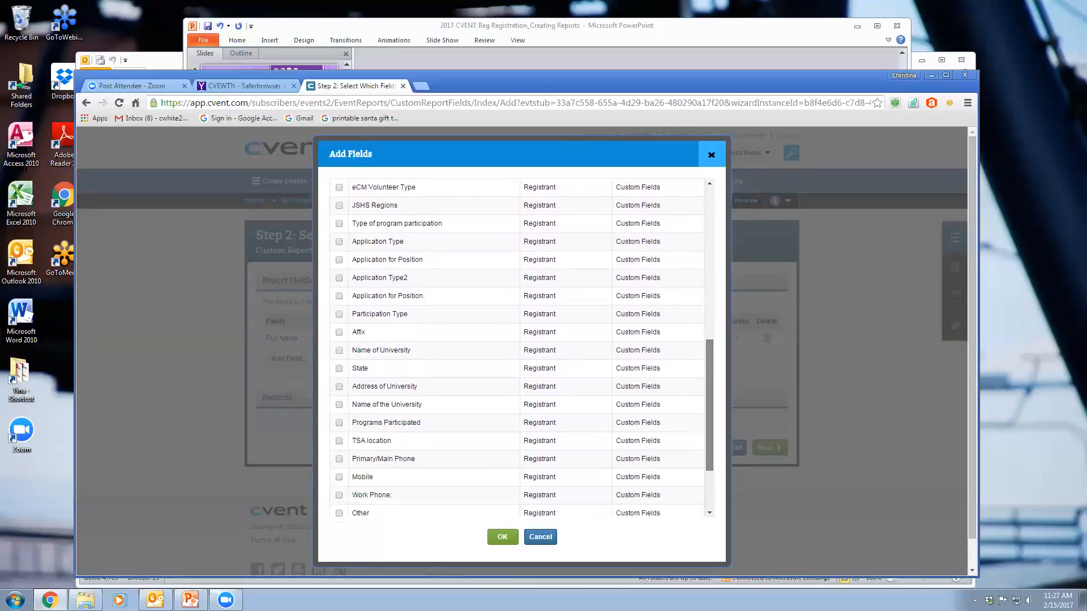
scroll(520, 347, "down", 3)
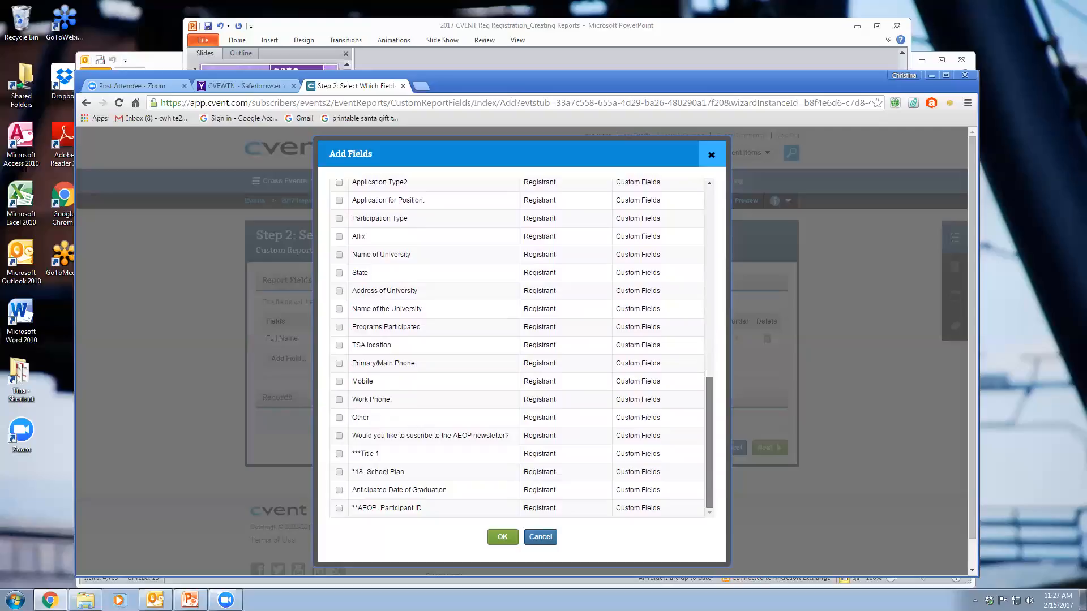
scroll(521, 347, "up", 16)
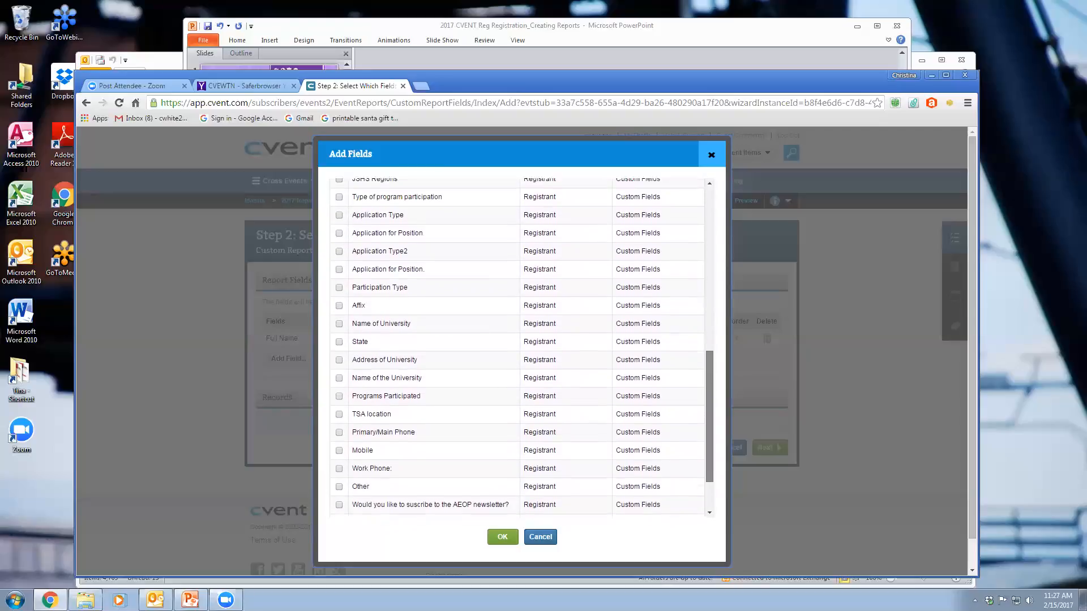
scroll(521, 347, "up", 7)
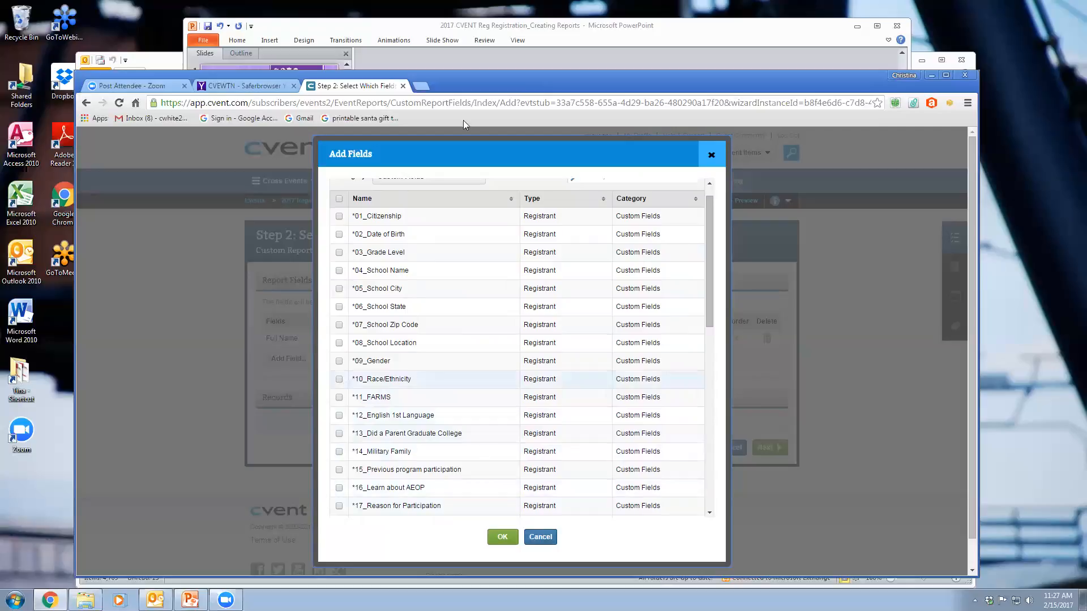
scroll(433, 215, "up", 1)
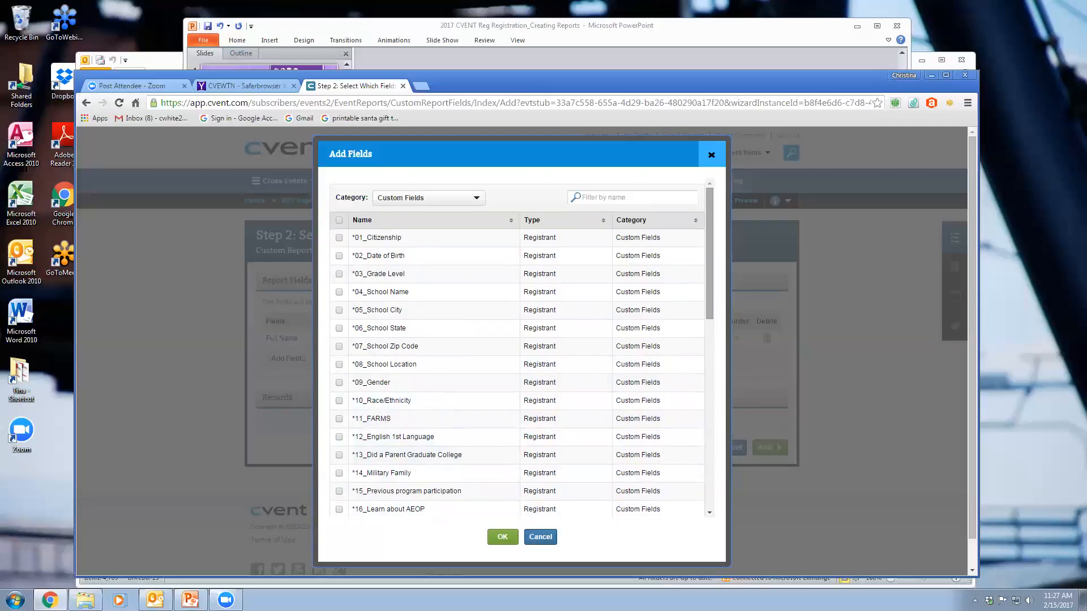
- Add the First Name, Last Name and Email Address fields from the Personal Information category to the report
left_click(474, 199)
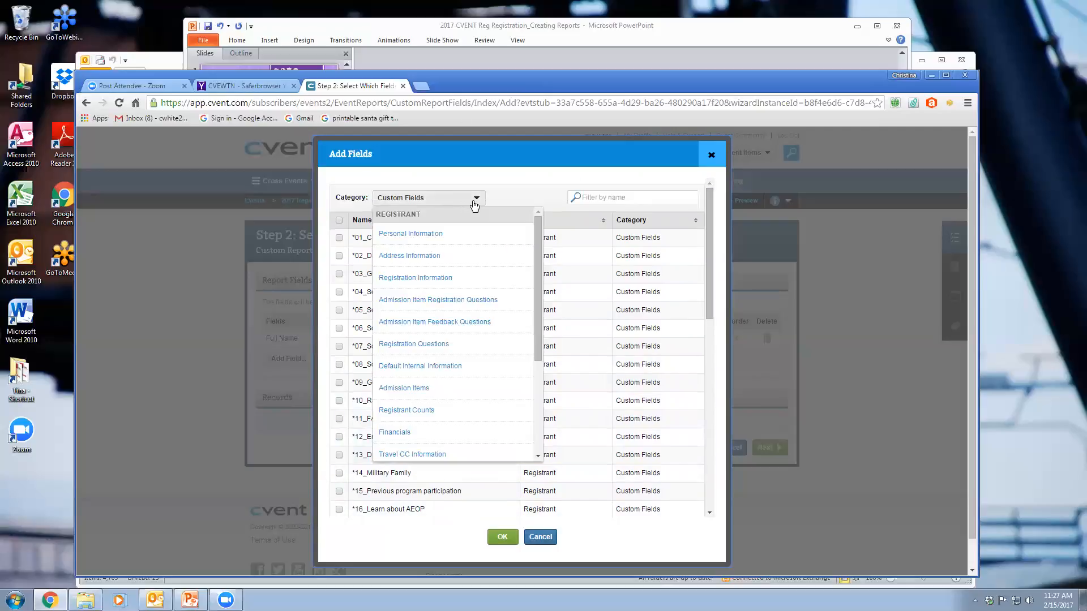
left_click(451, 235)
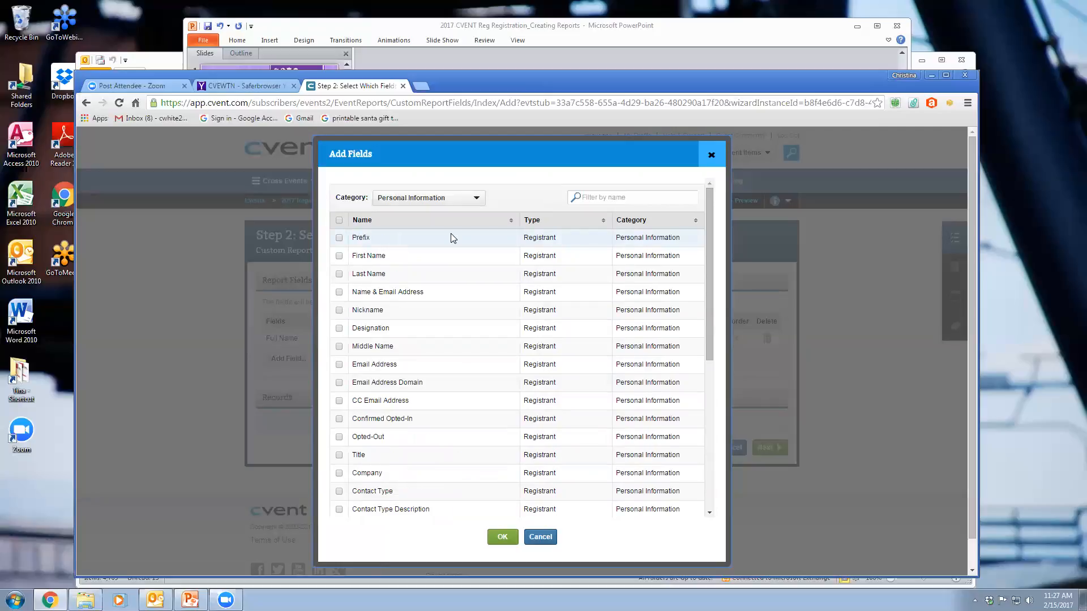
left_click(340, 256)
left_click(340, 274)
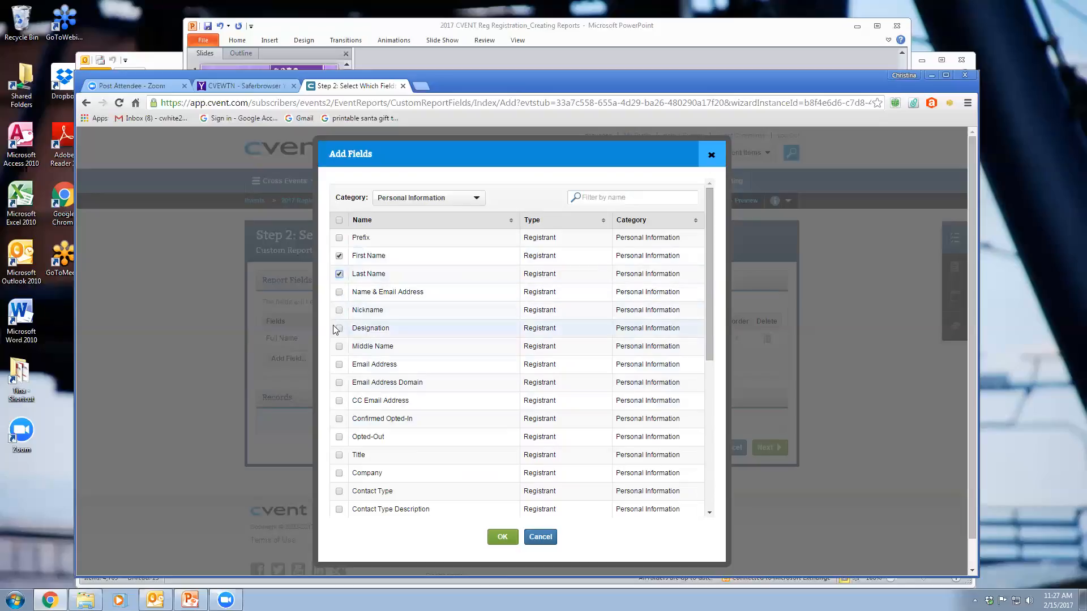
left_click(340, 364)
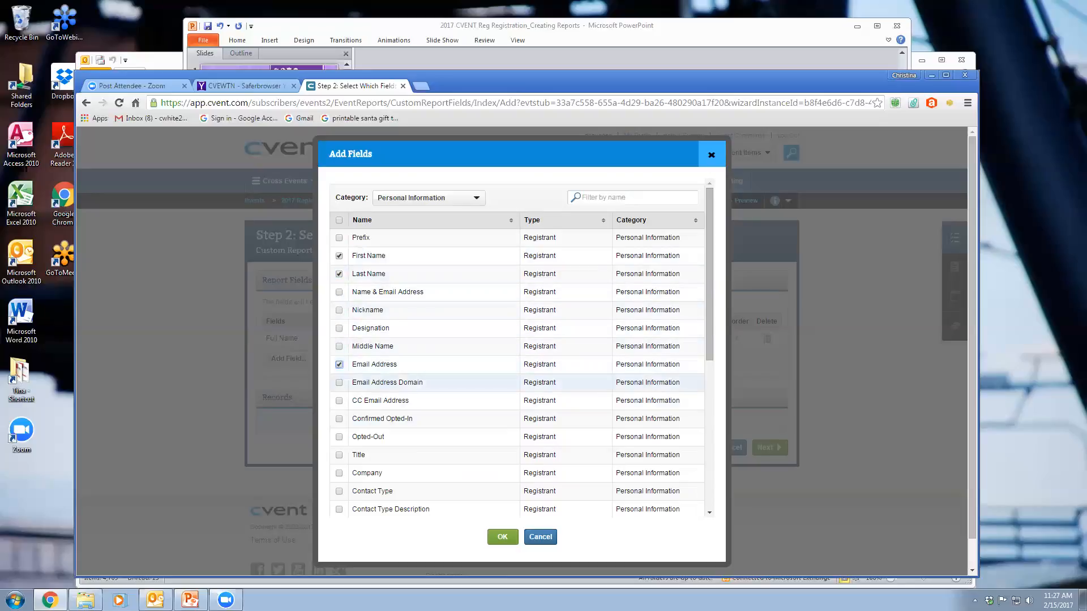
scroll(516, 345, "down", 1)
scroll(516, 346, "down", 5)
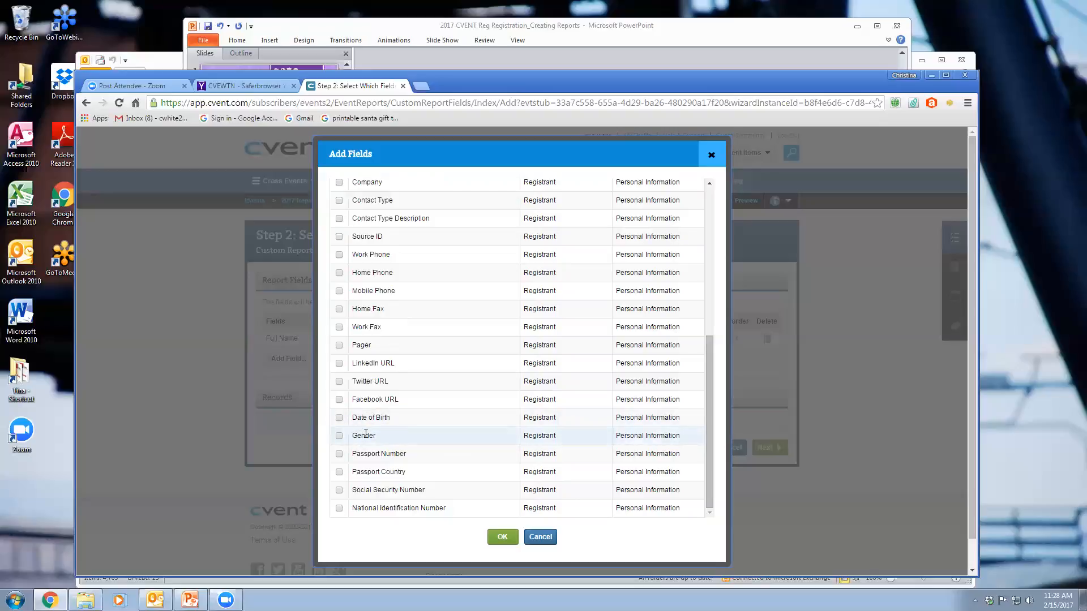
left_click_drag(710, 435, 710, 294)
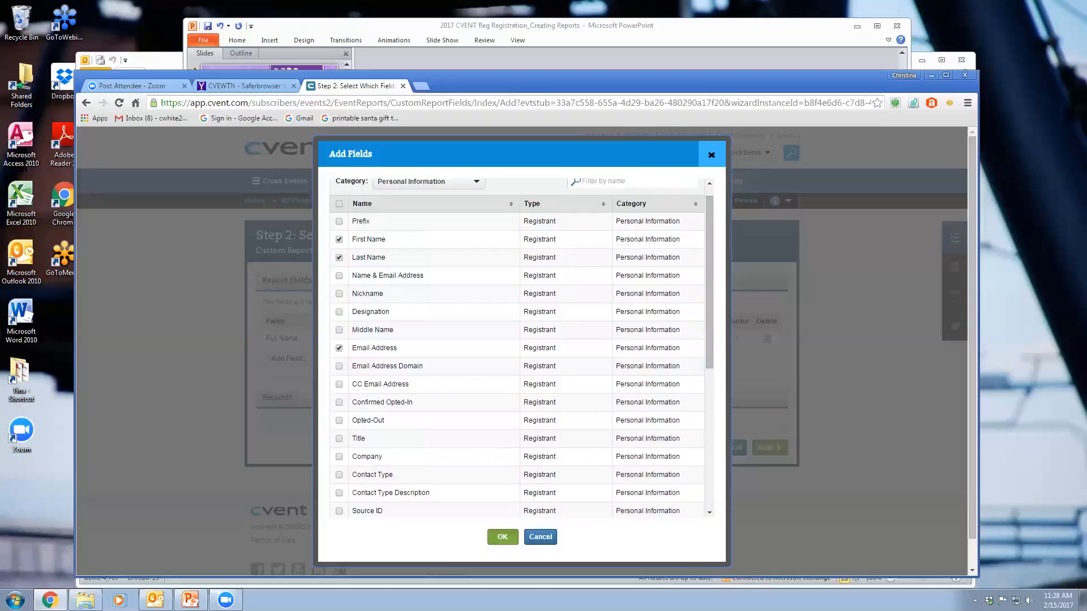
left_click(502, 537)
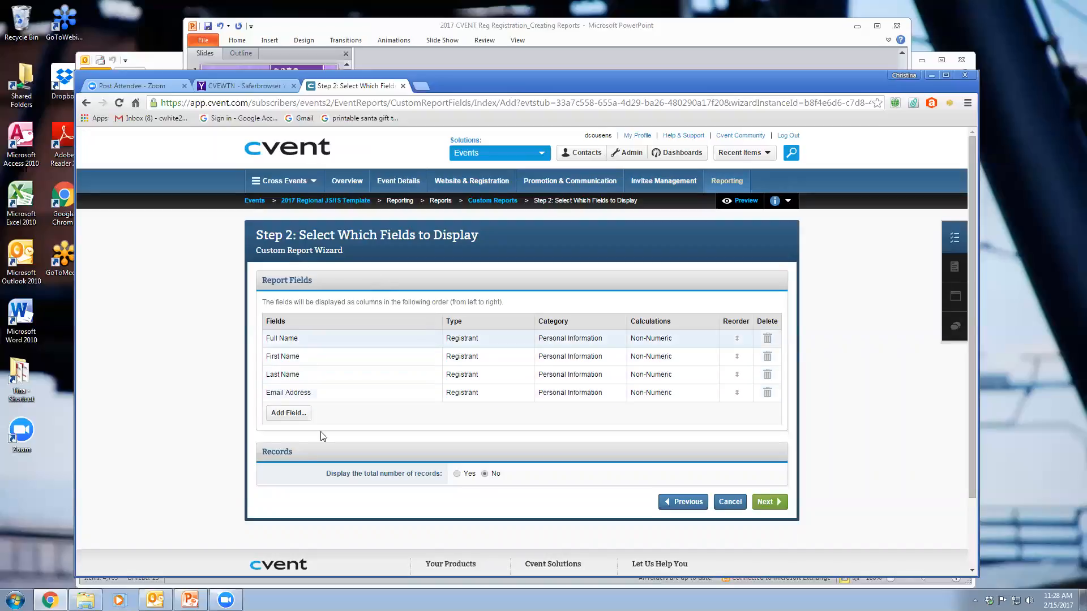
- Add the Registration Type field from the Registration Information category to the report
left_click(277, 418)
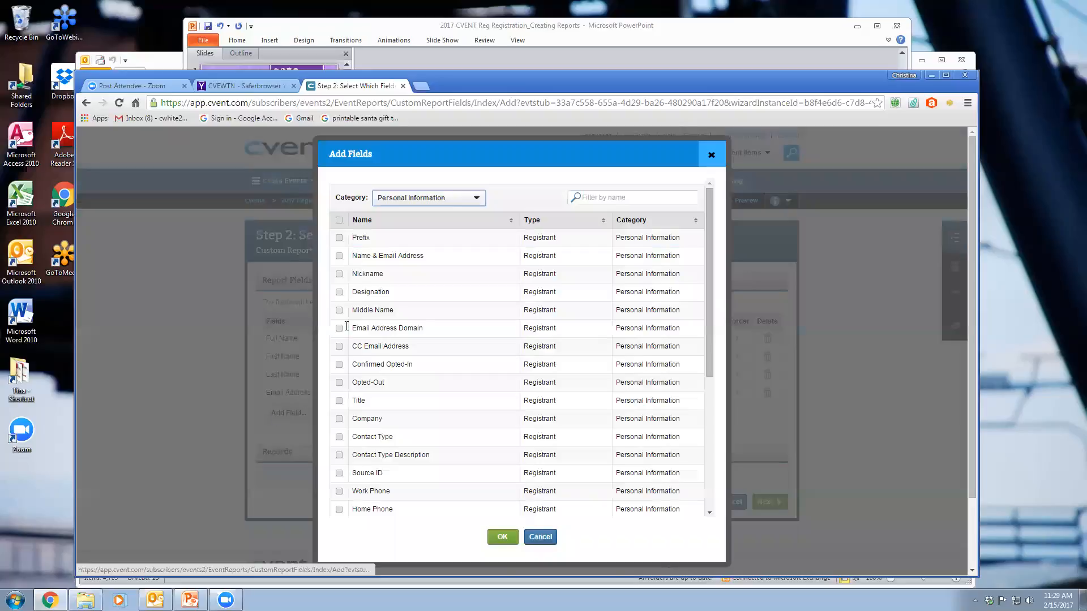
left_click(483, 200)
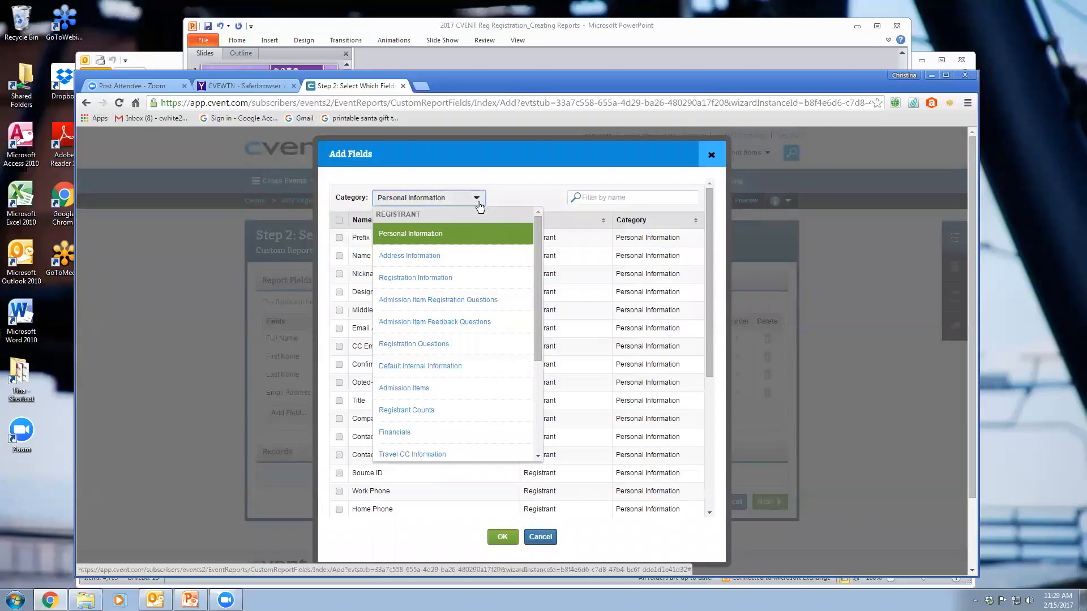
left_click(461, 278)
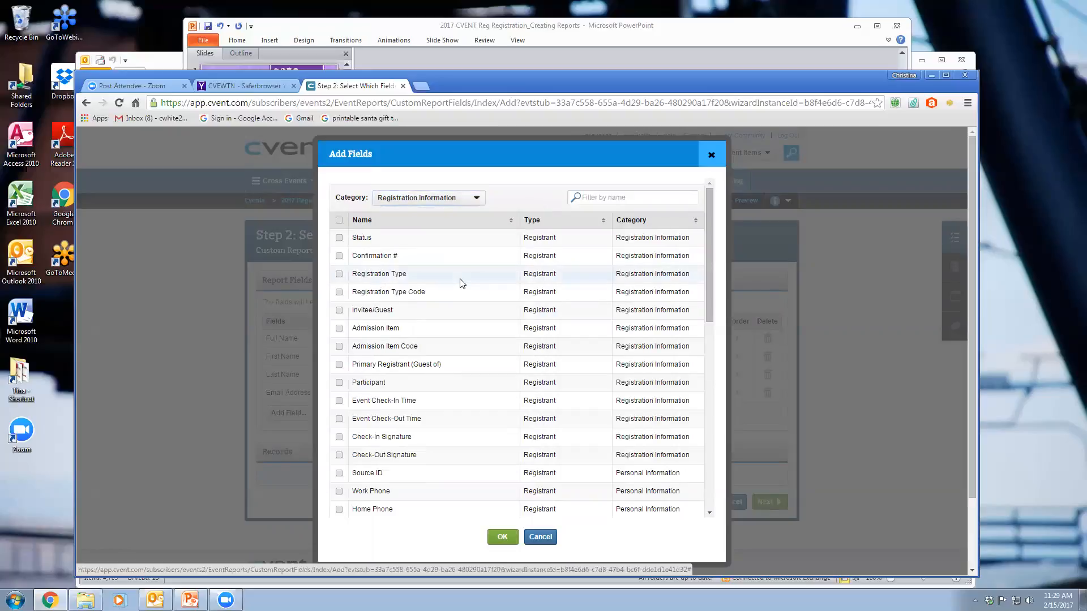
left_click(339, 276)
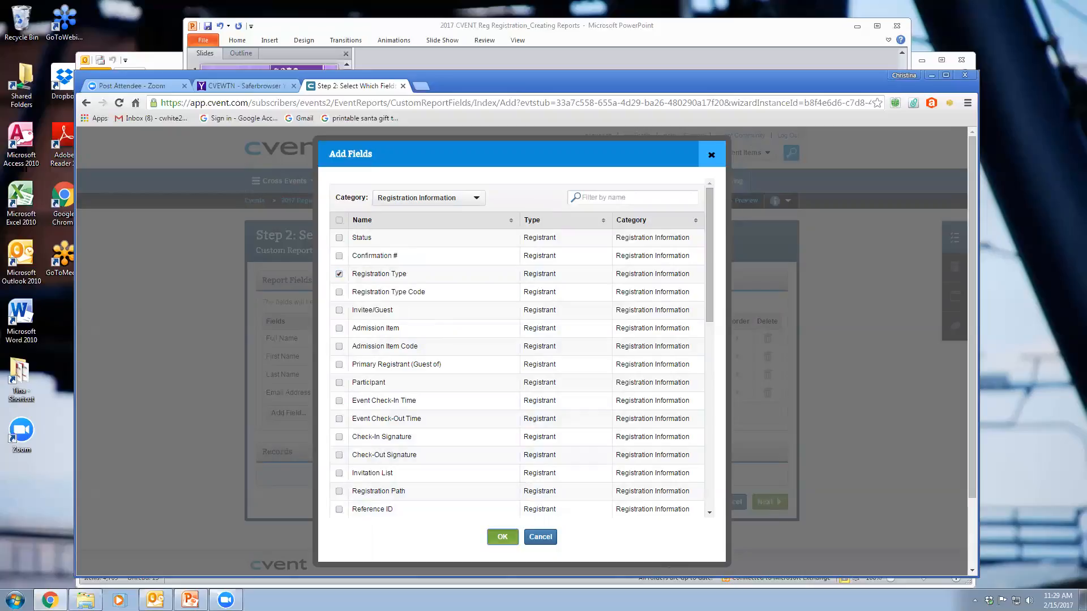
left_click(503, 537)
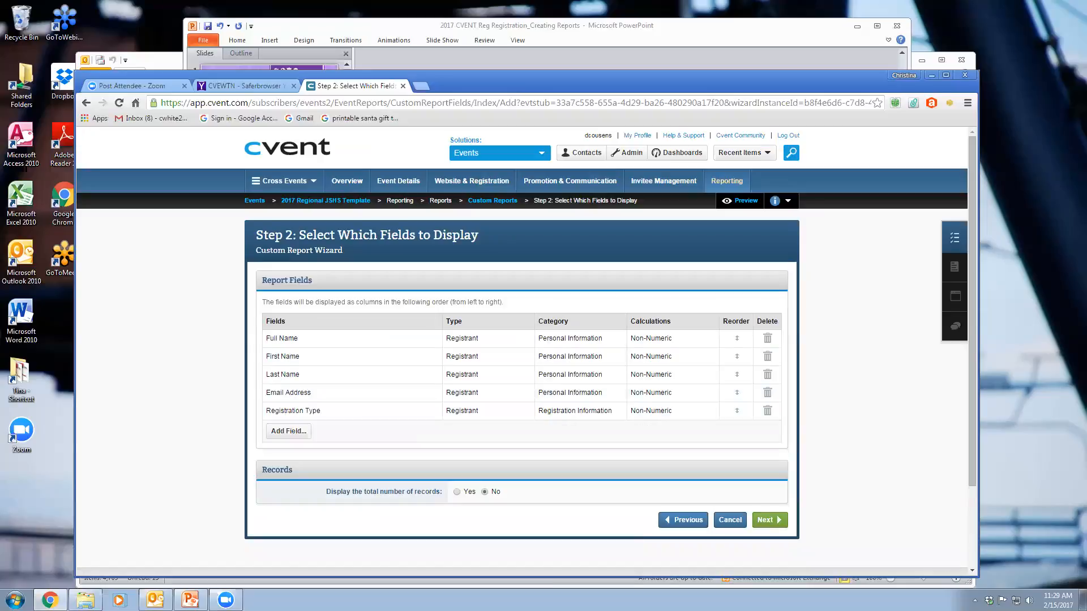
- Add the question "Is your school a Title 1 School?" from the Registration Questions category to the report
left_click(287, 434)
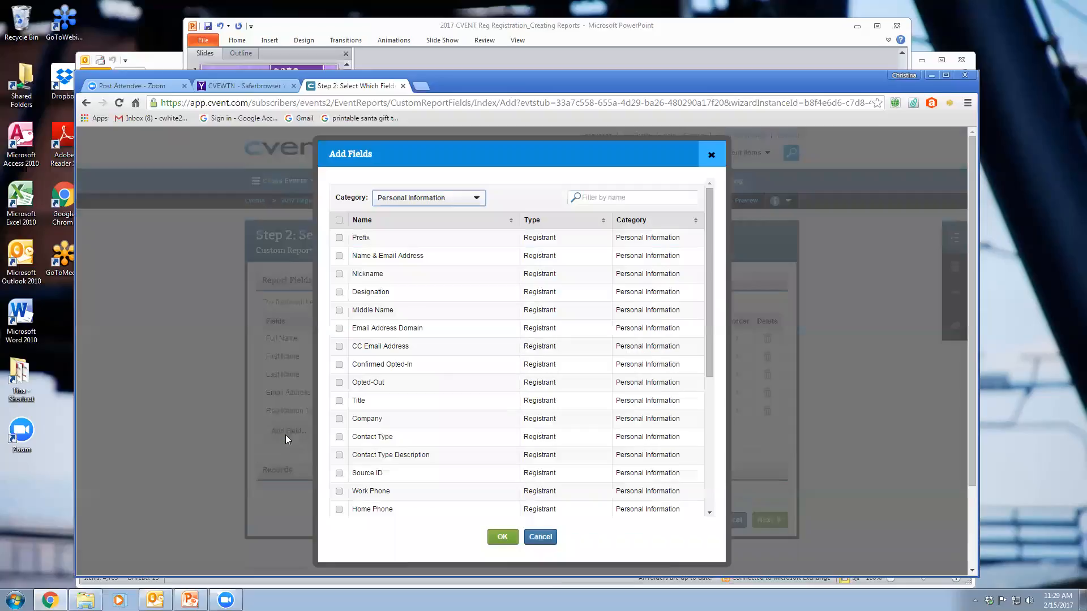
left_click(481, 200)
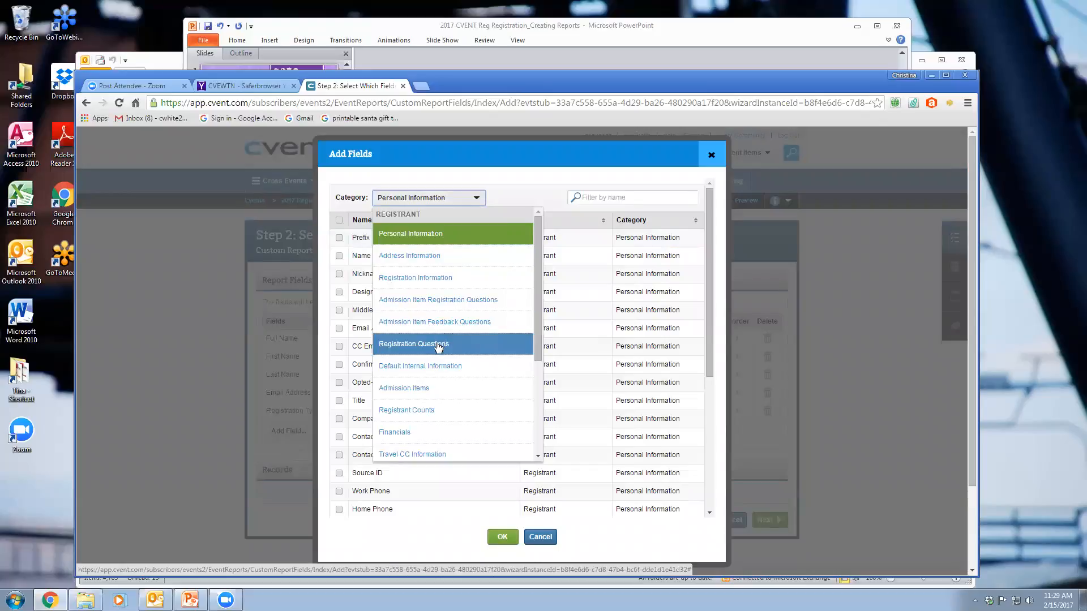
left_click(438, 346)
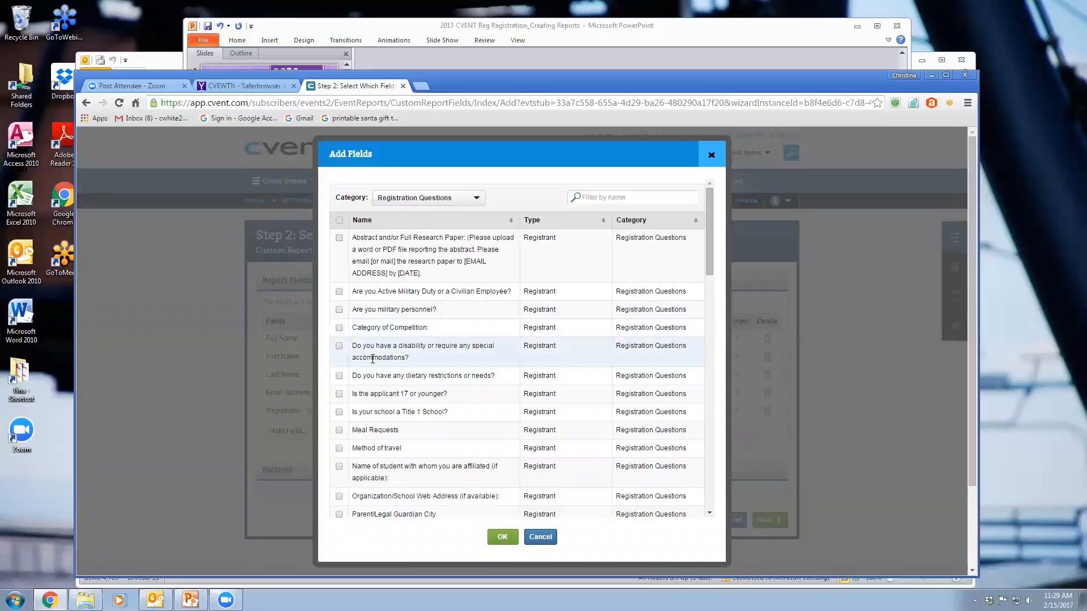
left_click(339, 412)
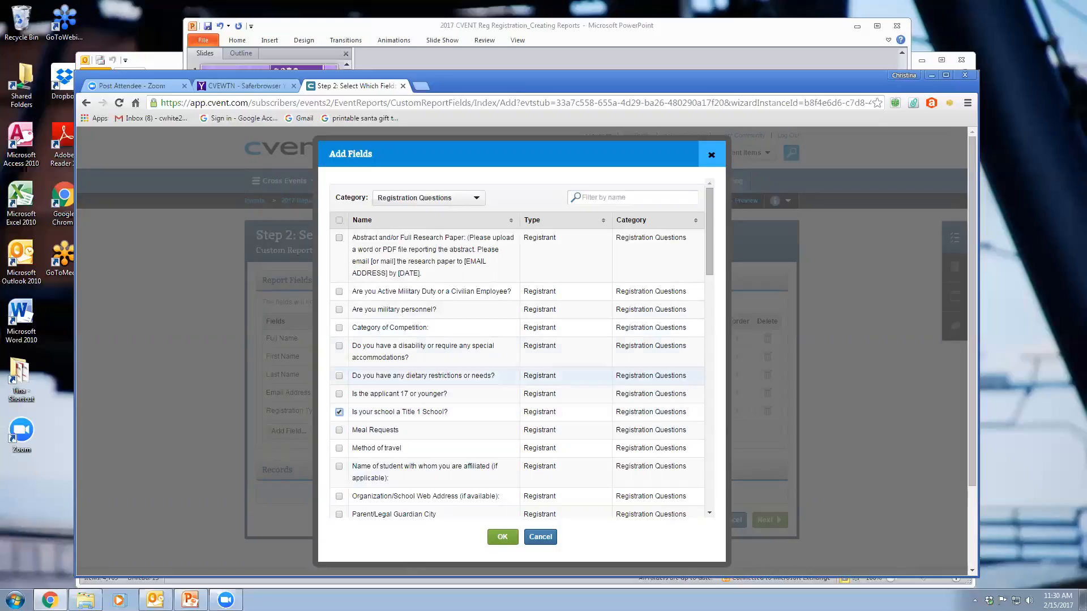
scroll(709, 238, "down", 2)
left_click_drag(710, 258, 709, 465)
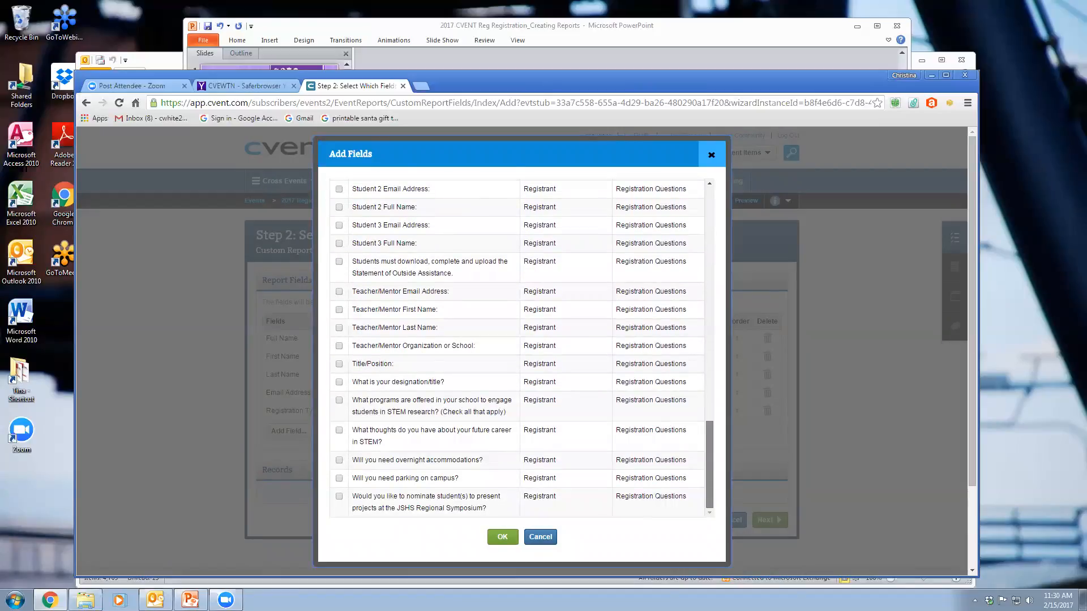
left_click(502, 536)
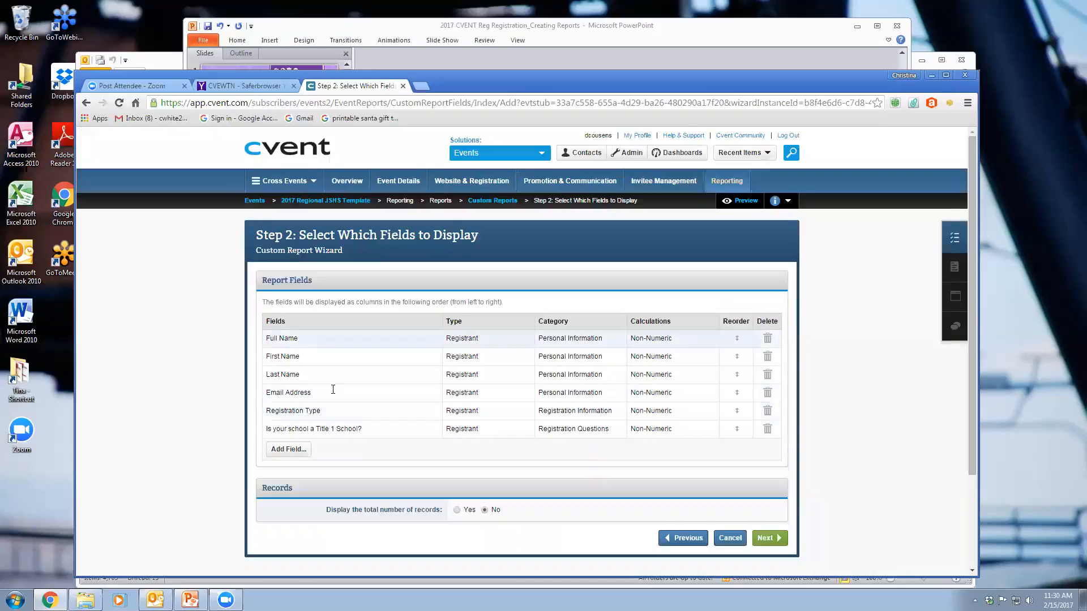
- Start adding further report fields and list those in the Custom Fields category
left_click(291, 449)
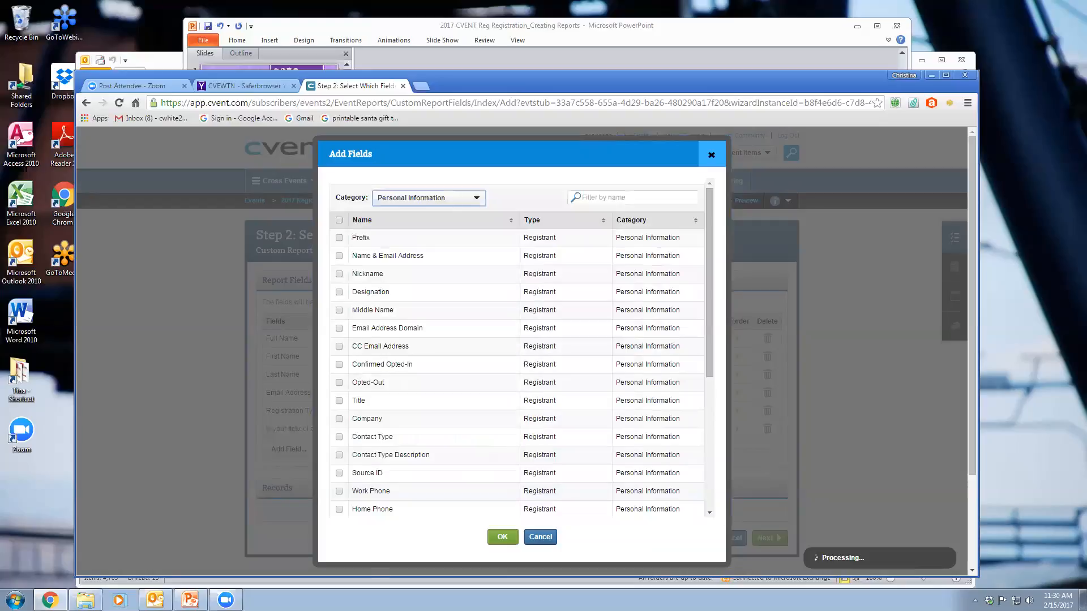
left_click(473, 200)
scroll(456, 334, "down", 1)
scroll(453, 334, "down", 2)
left_click(404, 432)
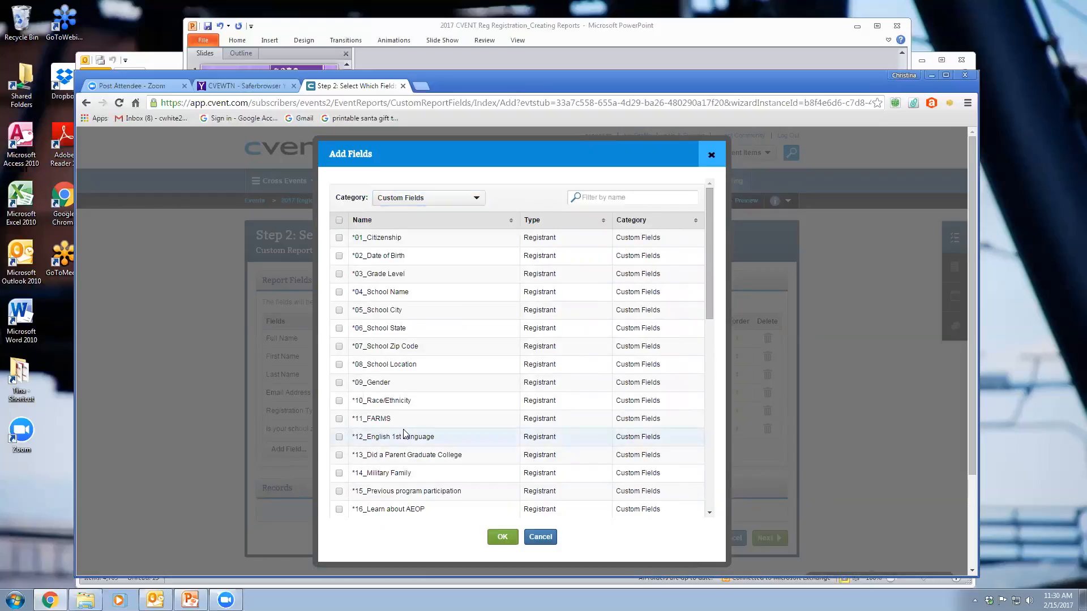
left_click(397, 198)
left_click(390, 200)
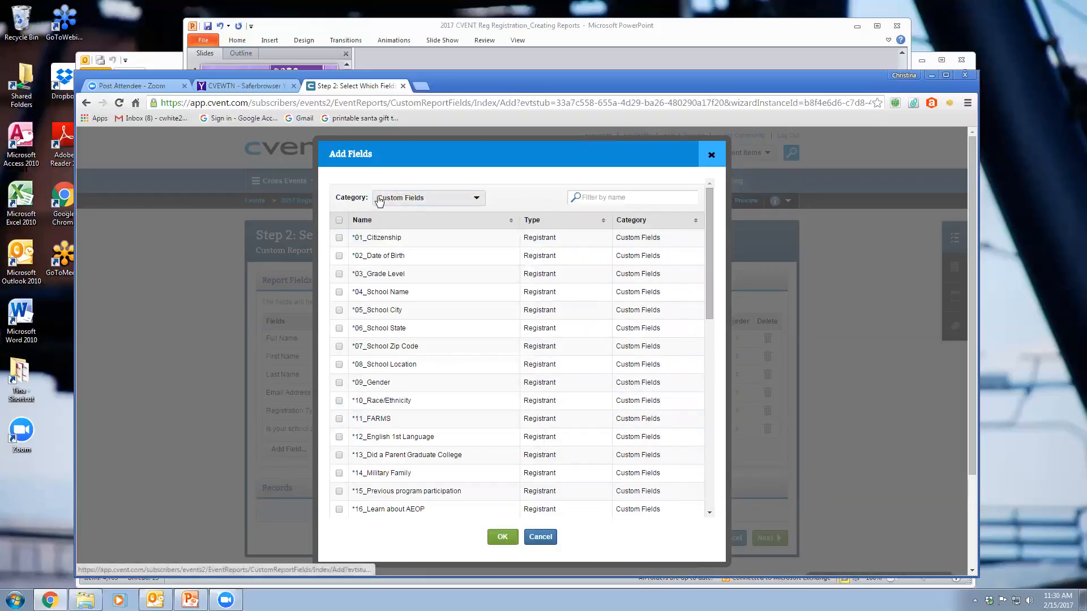
- Add *01_Citizenship, *09_Gender, *10_Race/Ethnicity, *11_FARMS, *12_English 1st Language, *13_Did a Parent Graduate College and *14_Military Family to the report
left_click(339, 238)
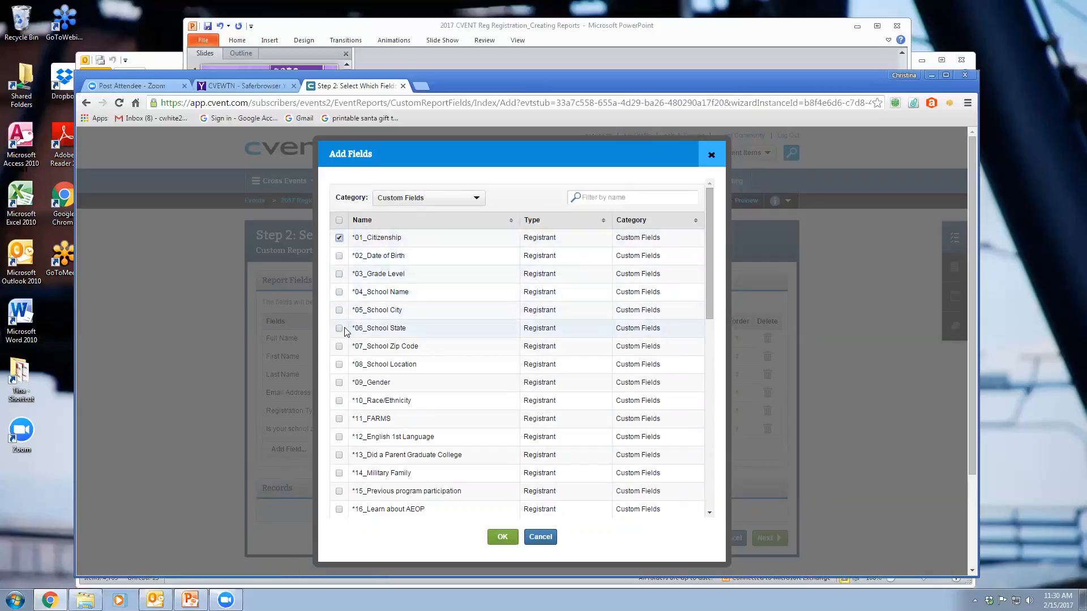
left_click(339, 383)
left_click(339, 402)
left_click(340, 420)
left_click(339, 438)
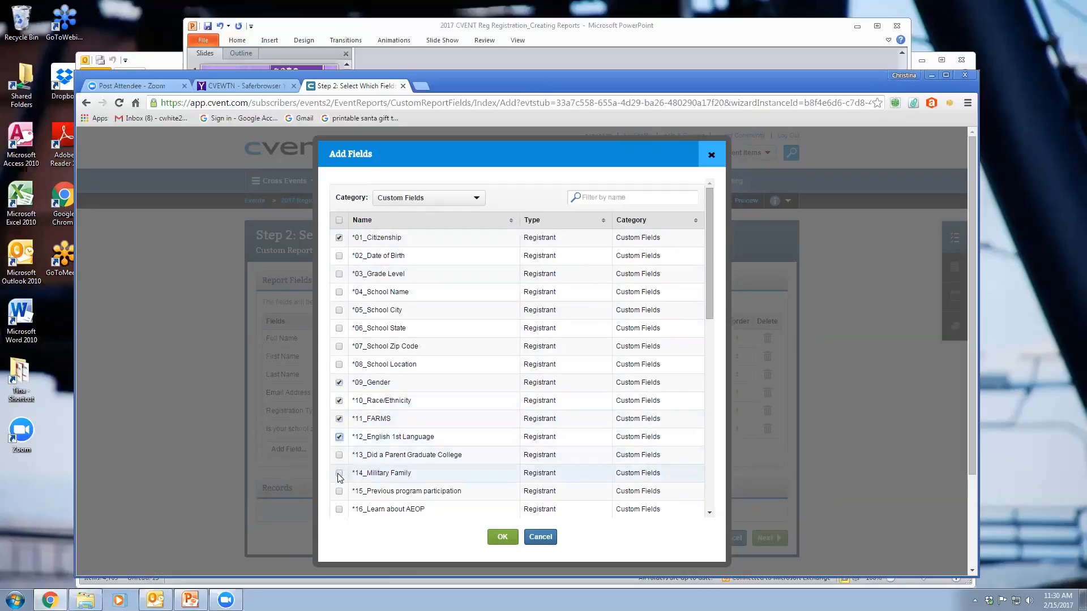
left_click(339, 456)
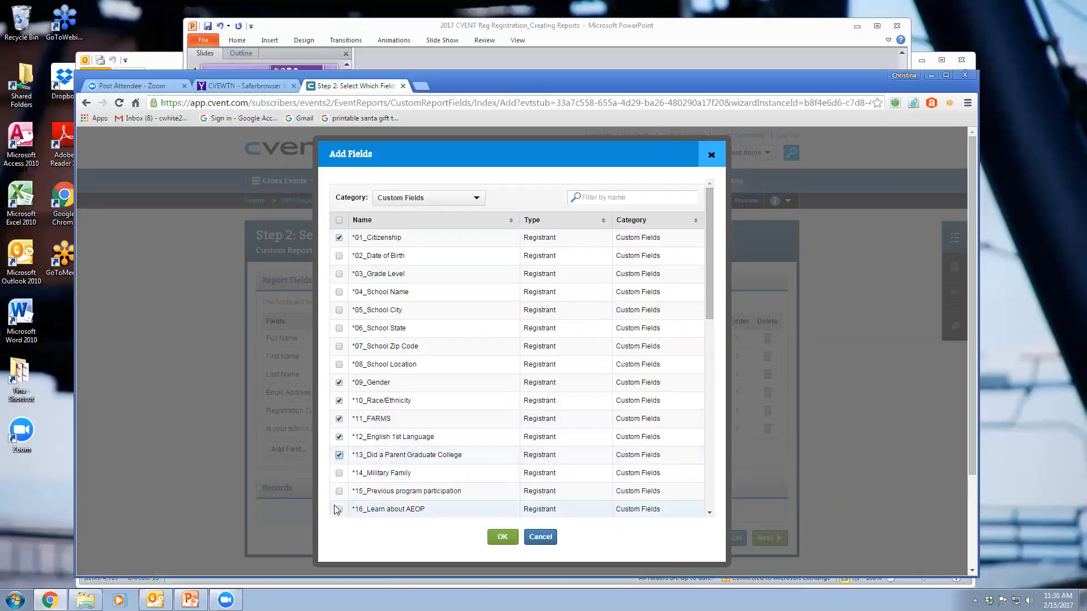
left_click(339, 472)
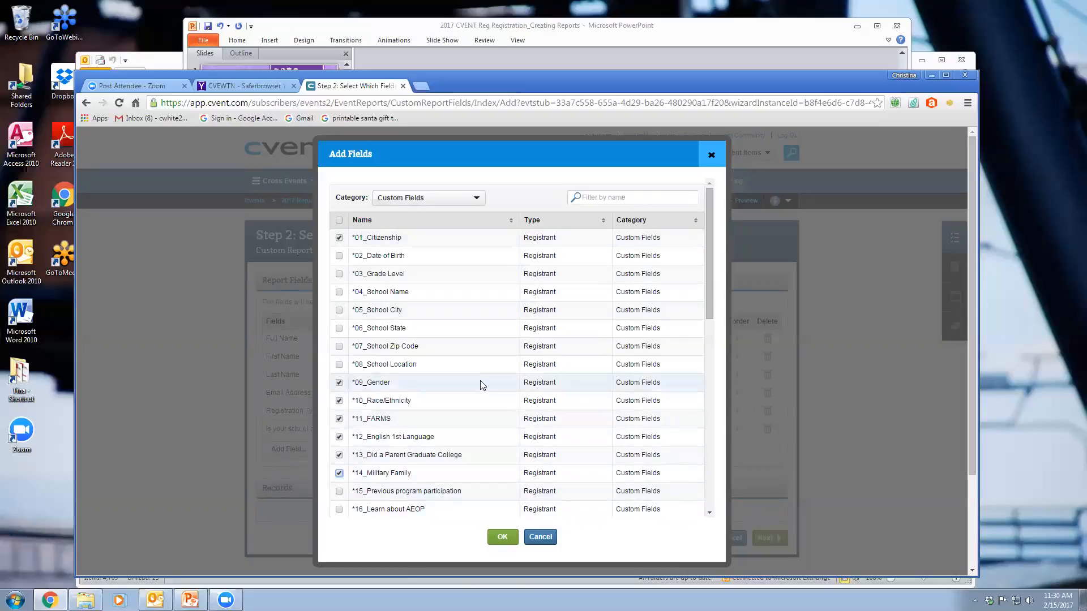
left_click(490, 538)
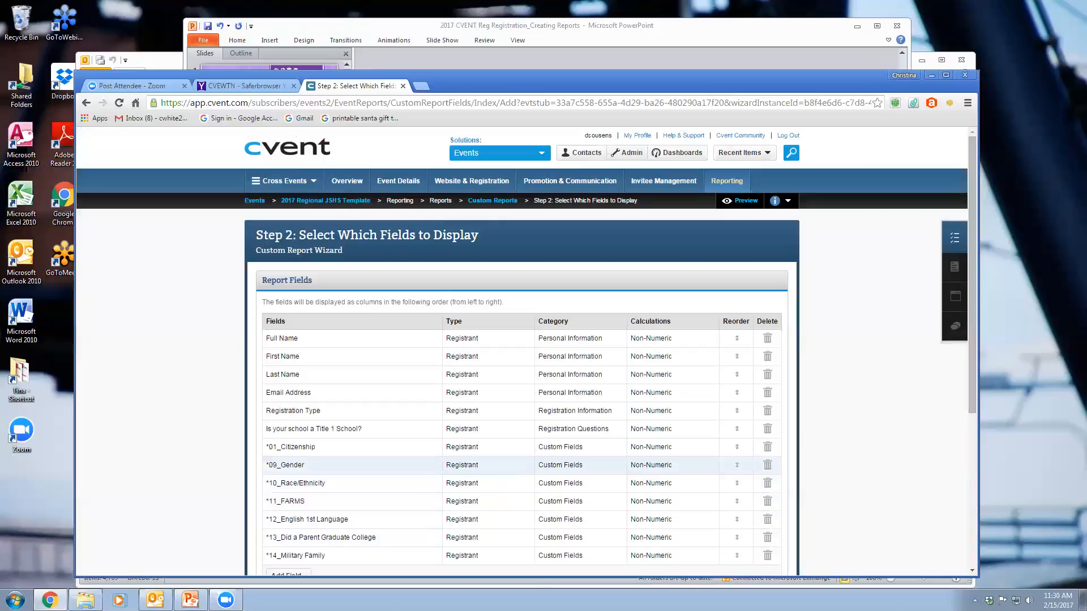
- Move Last Name to the first place in the report's field order and delete the *14_Military Family field
scroll(521, 351, "down", 3)
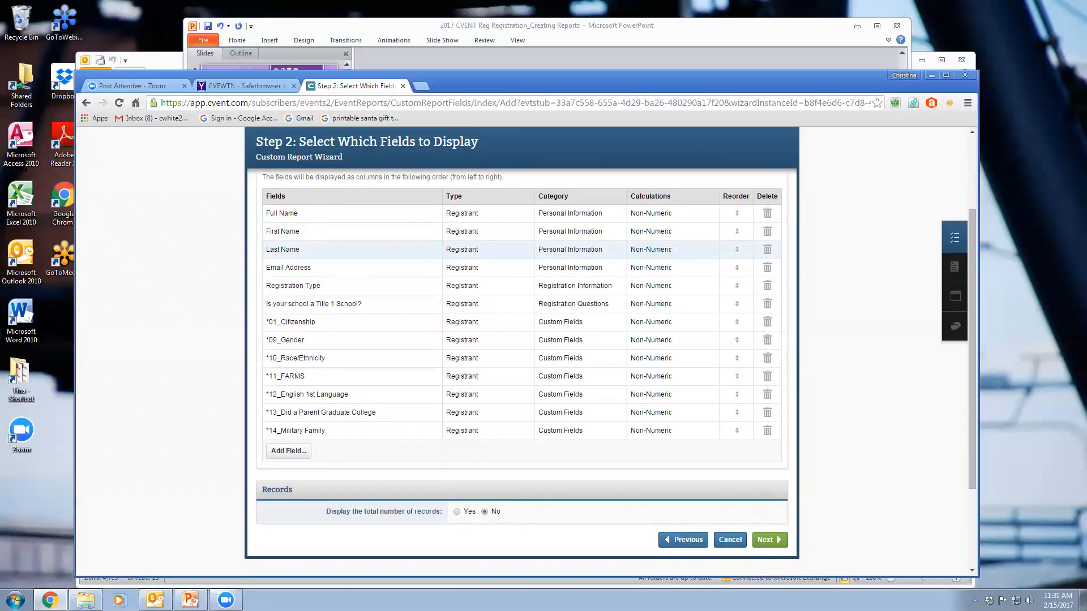
left_click_drag(737, 249, 737, 213)
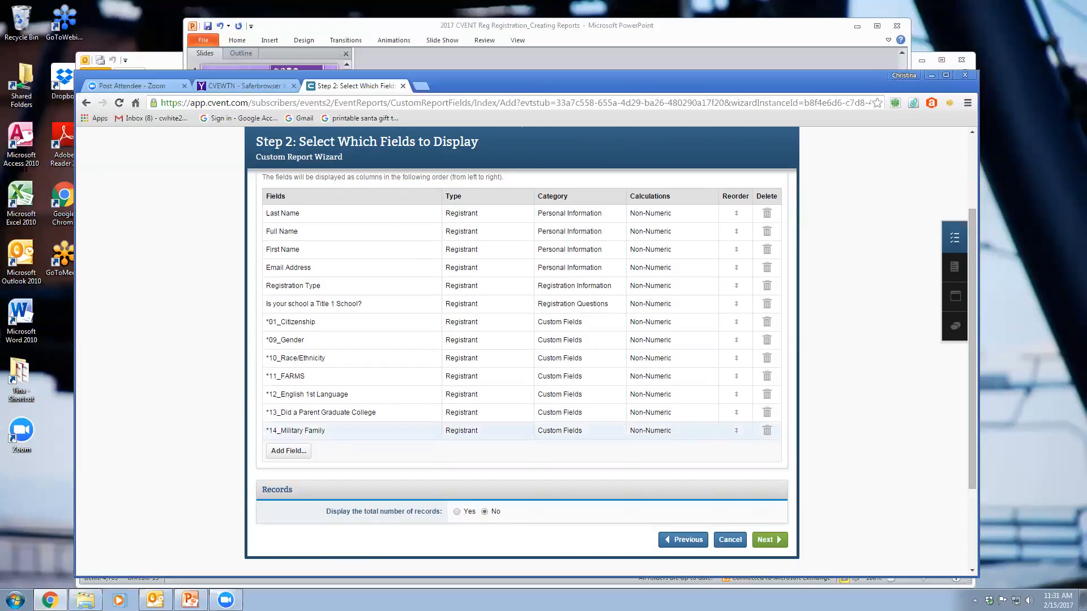
left_click(766, 431)
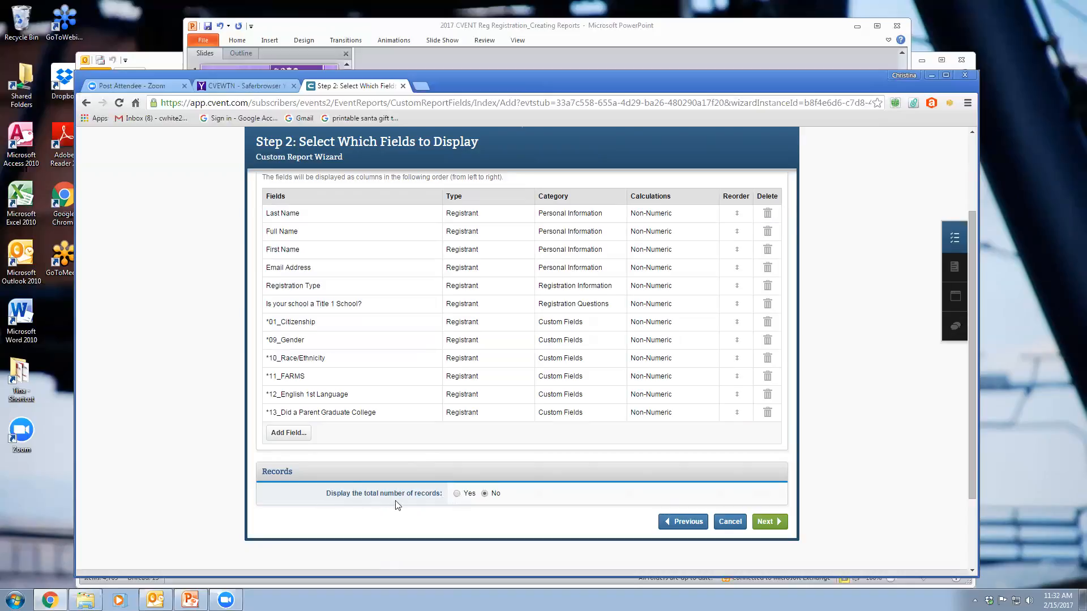
- Enable displaying the total number of records and continue to Step 4, leaving the grouping and sorting criteria at their defaults
left_click(458, 494)
left_click(769, 521)
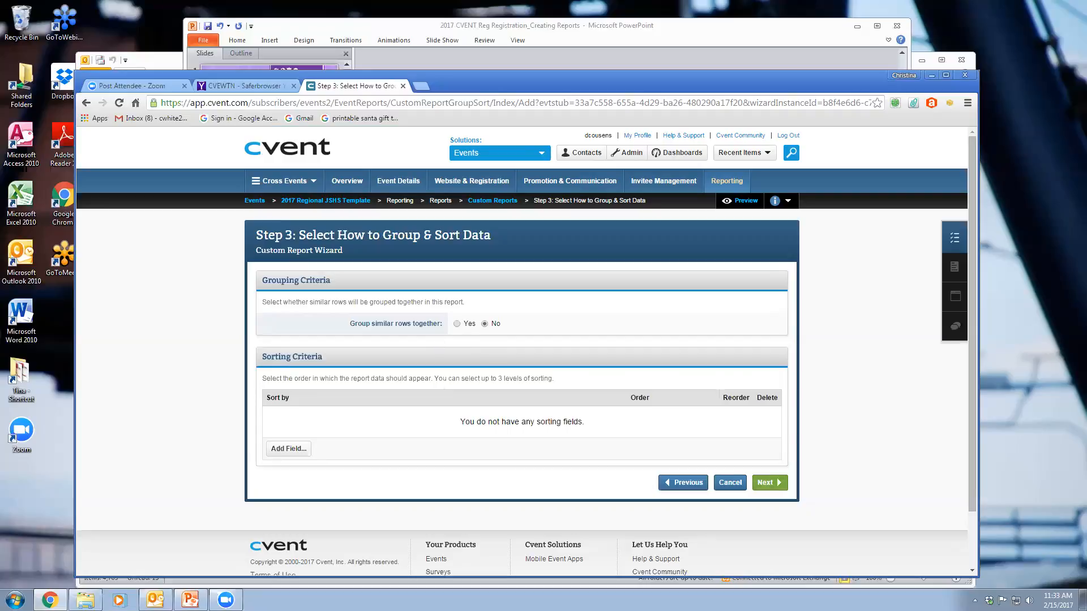
left_click(770, 483)
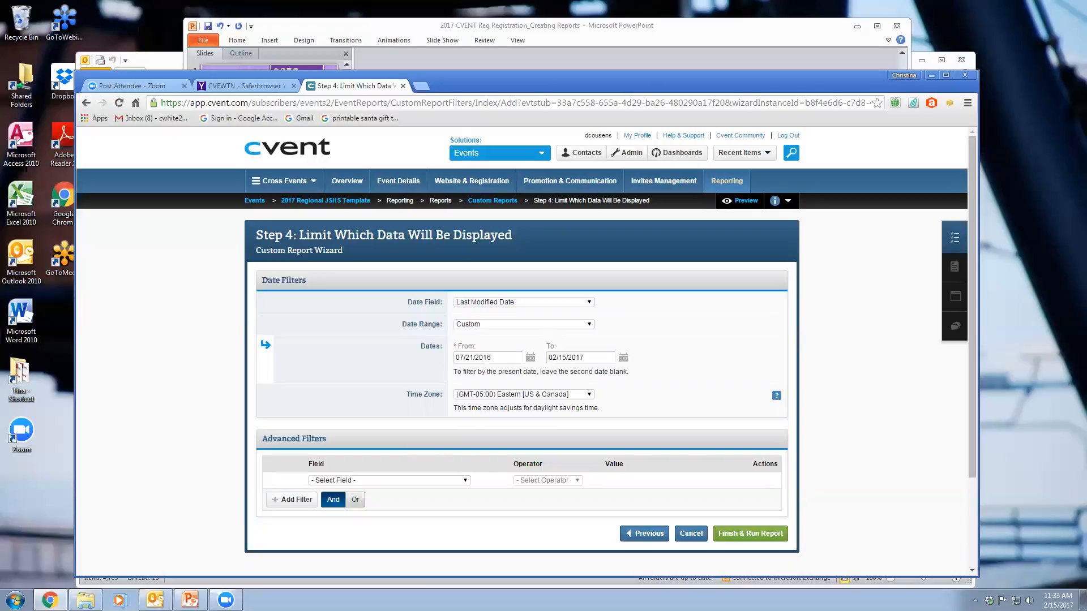
- Clear the end date of the custom date range so the report filters up to the present date
left_click(580, 358)
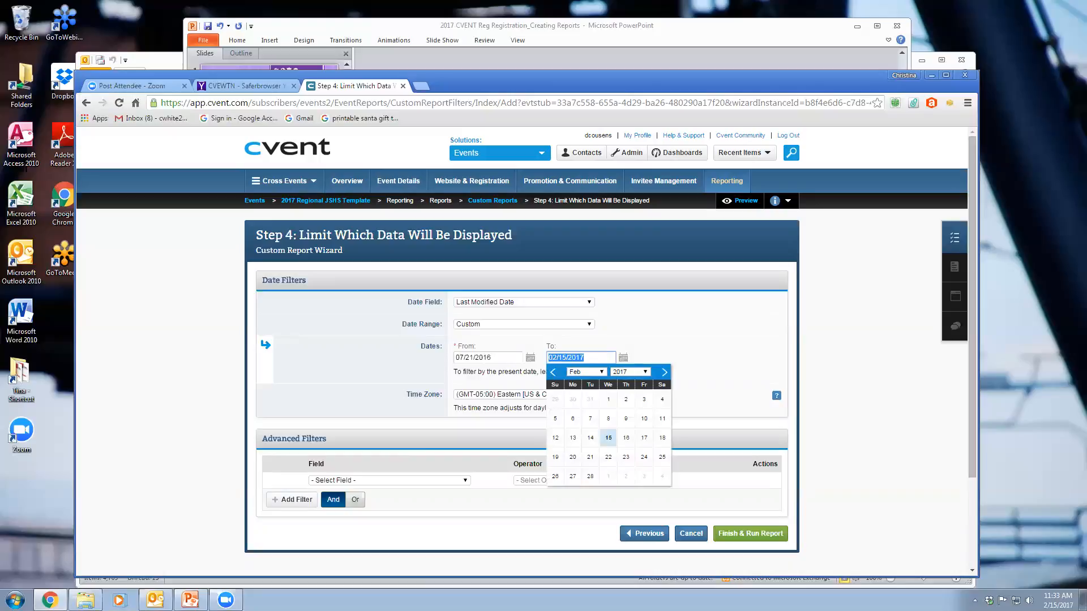
key("BackSpace")
key("Tab")
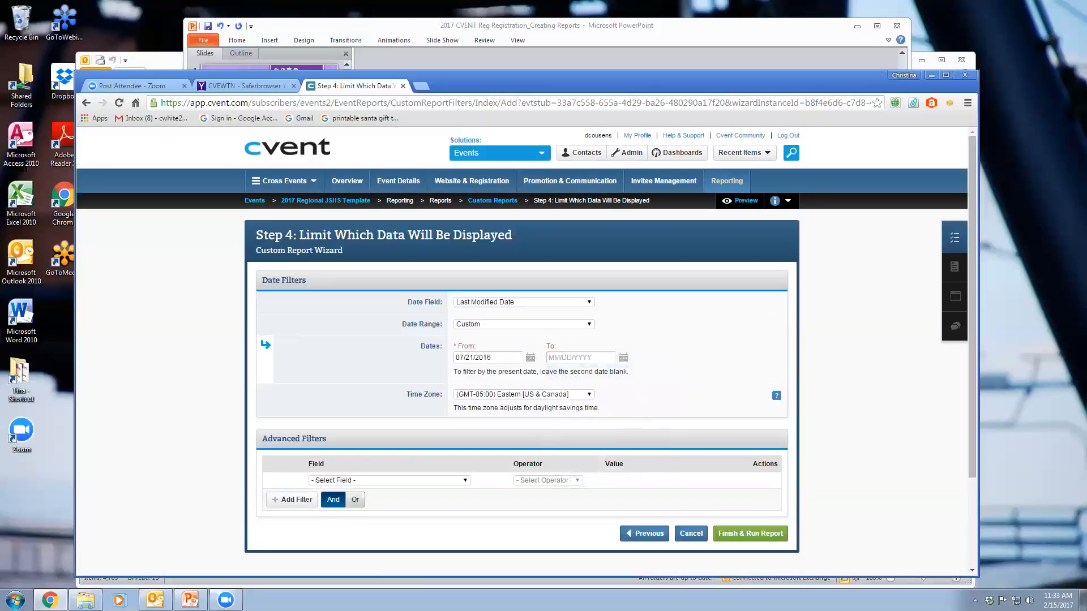
left_click(580, 358)
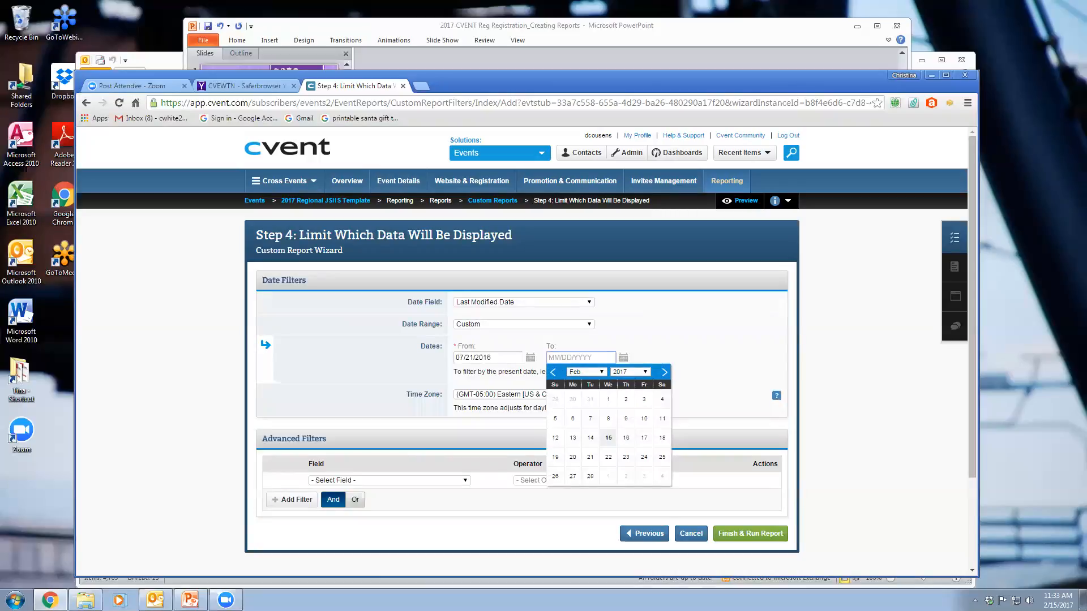
key("Tab")
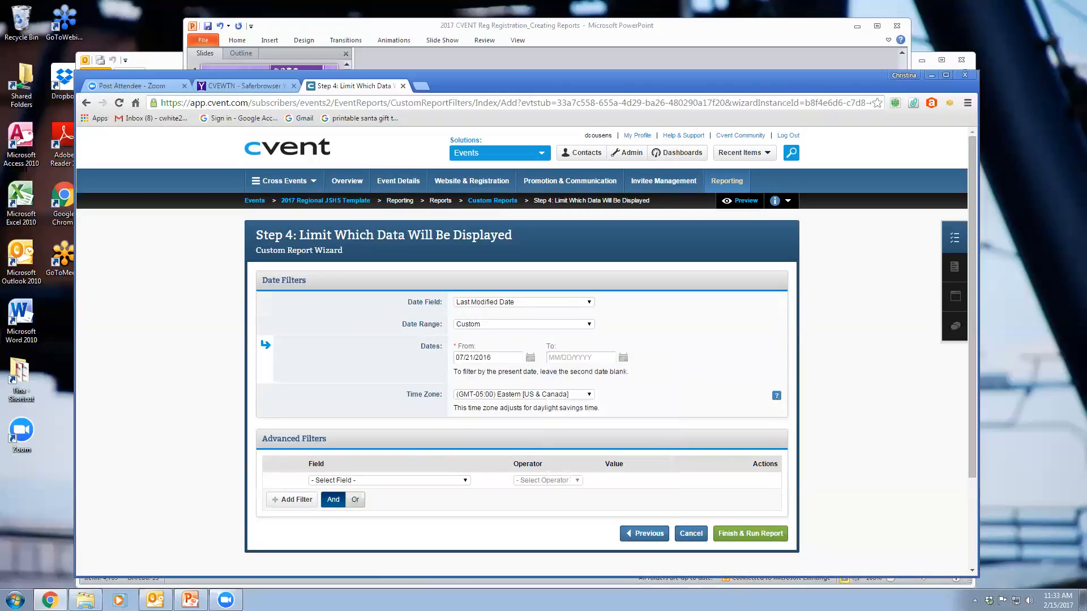
- Set the custom date range's end date to 02/15/2017 and finish the wizard to run the report
left_click(580, 358)
left_click(608, 438)
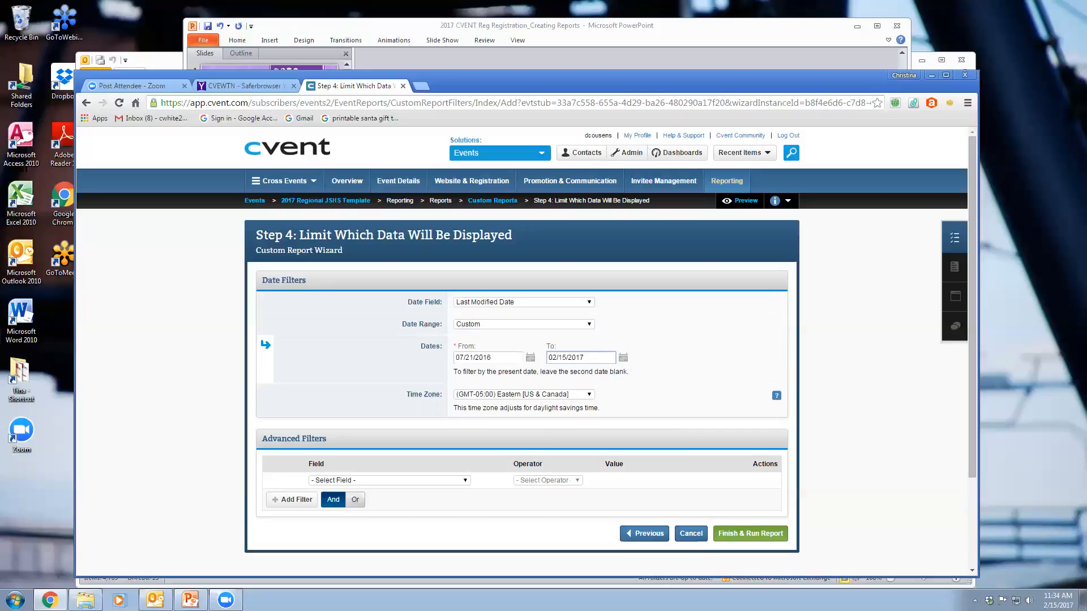
left_click(750, 534)
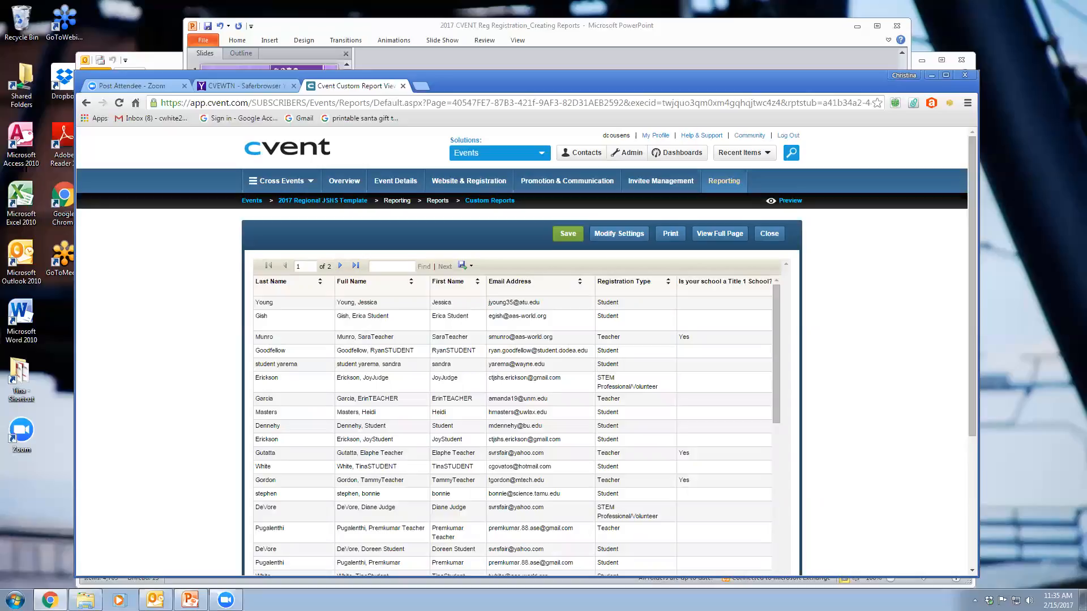
- Look across the report's columns and start saving it under the name JSHS Demographic Report
scroll(526, 351, "down", 2)
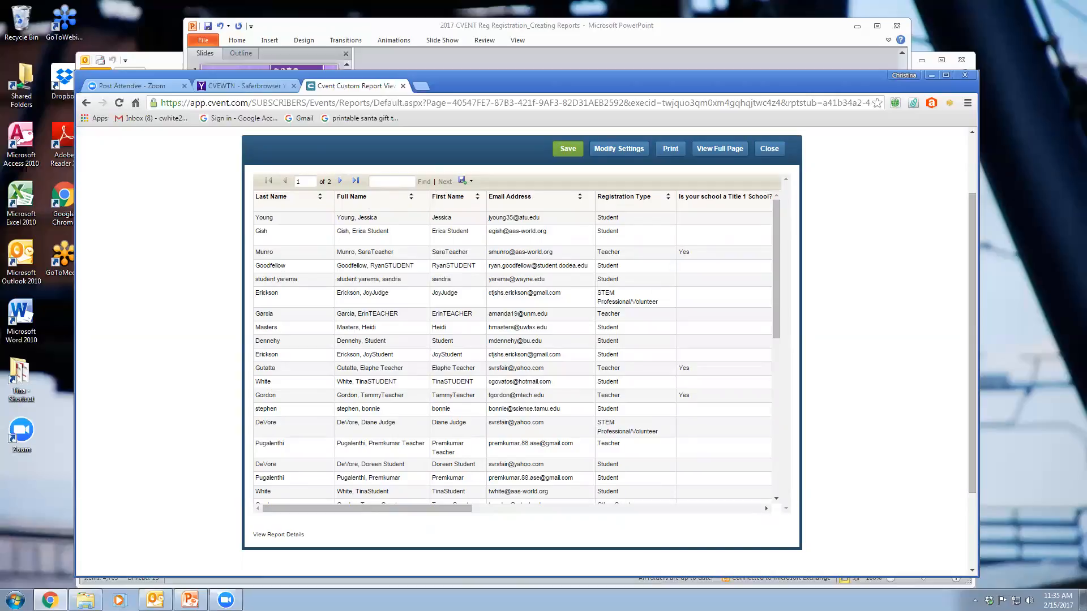
mouse_move(414, 509)
left_mouse_down()
mouse_move(712, 514)
mouse_move(395, 516)
left_mouse_up()
left_click_drag(422, 509, 713, 509)
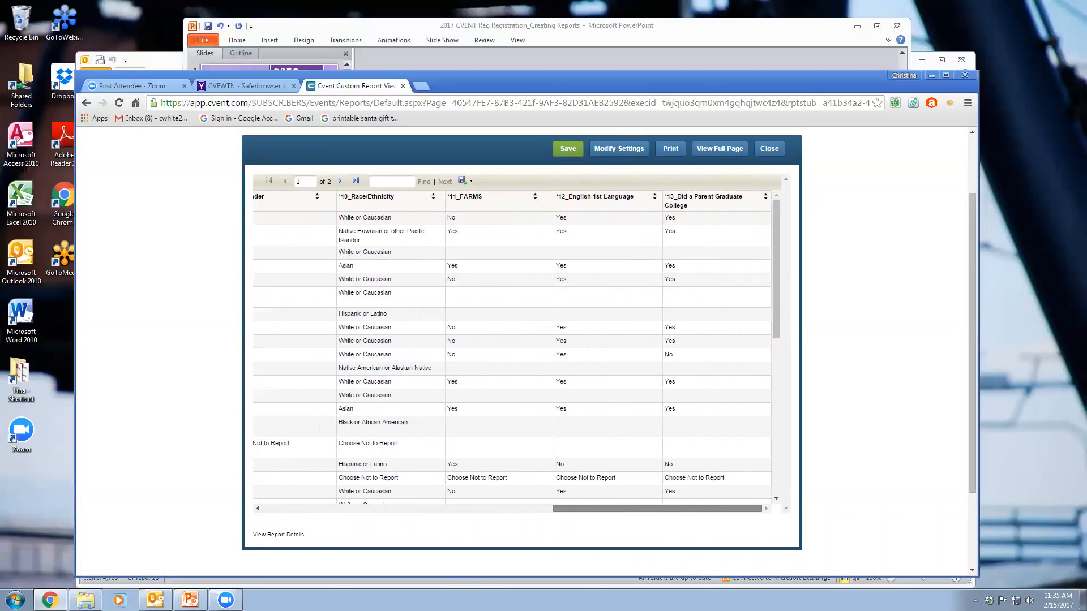
left_click_drag(678, 509, 329, 518)
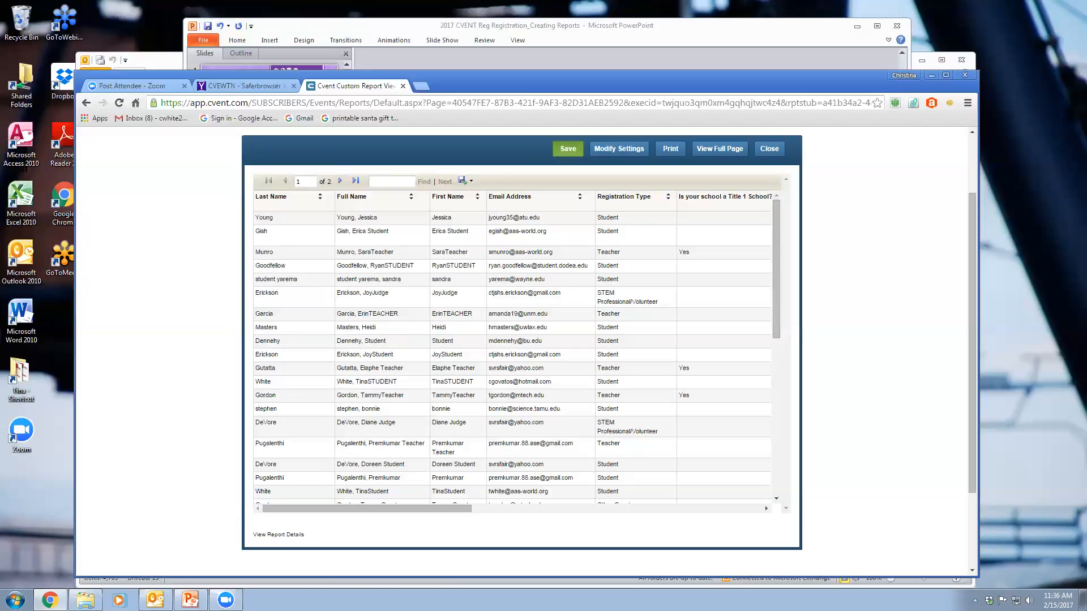
left_click(568, 149)
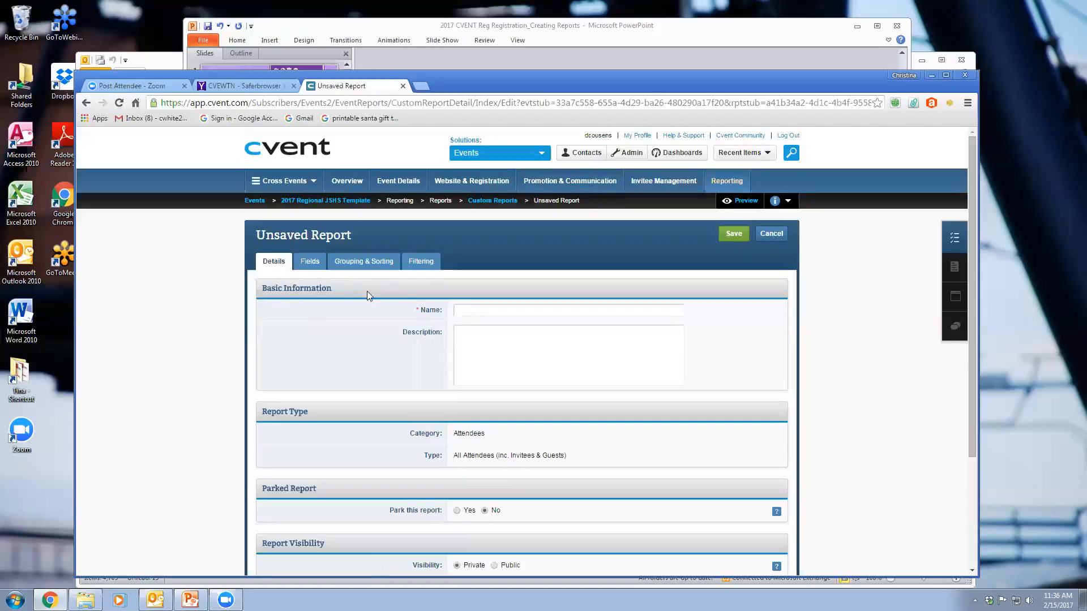
left_click(481, 310)
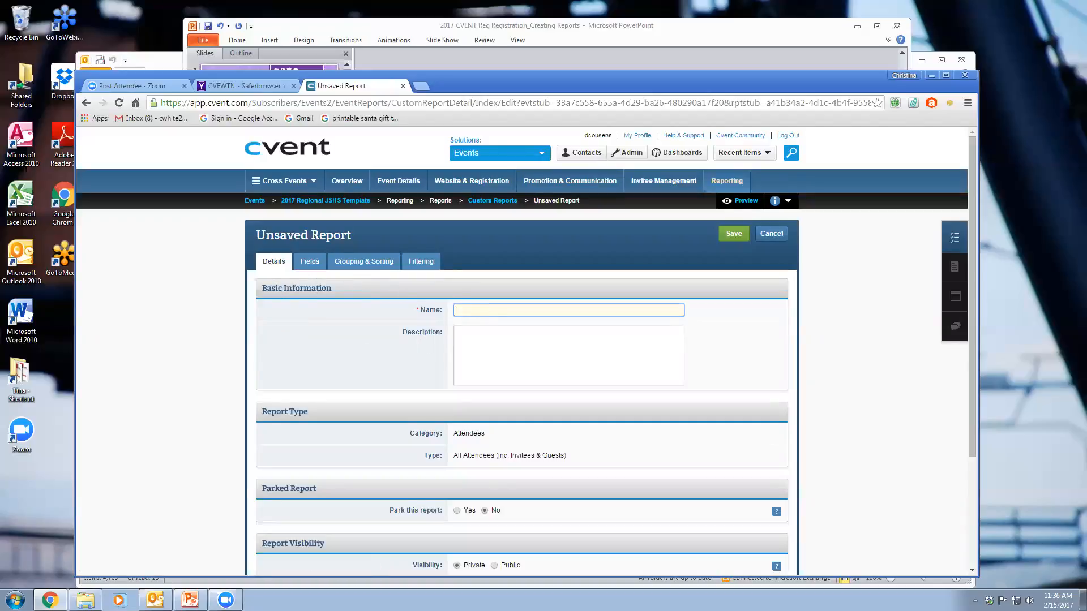
type("JSHS Demographic Repor")
- Enter the report description "Includes name, email, and all demographic fields."
left_click(485, 336)
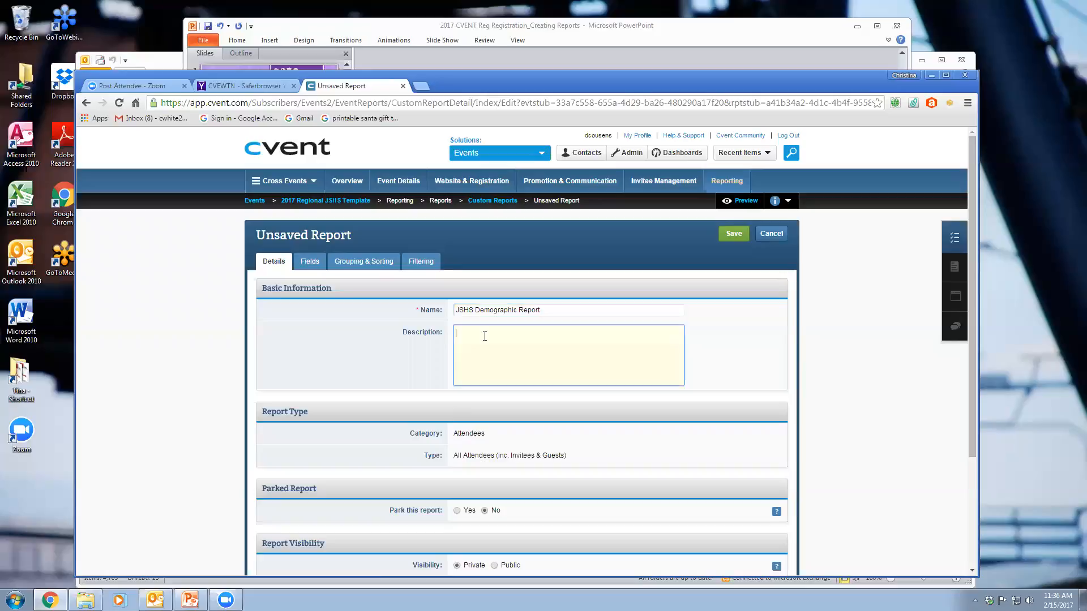
type("Includes name, email, and all demograhic")
key("BackSpace")
key("BackSpace")
key("BackSpace")
key("BackSpace")
key("BackSpace")
key("BackSpace")
type("rahp")
key("BackSpace")
type("phic fieldds")
key("BackSpace")
key("BackSpace")
key("BackSpace")
type("s.")
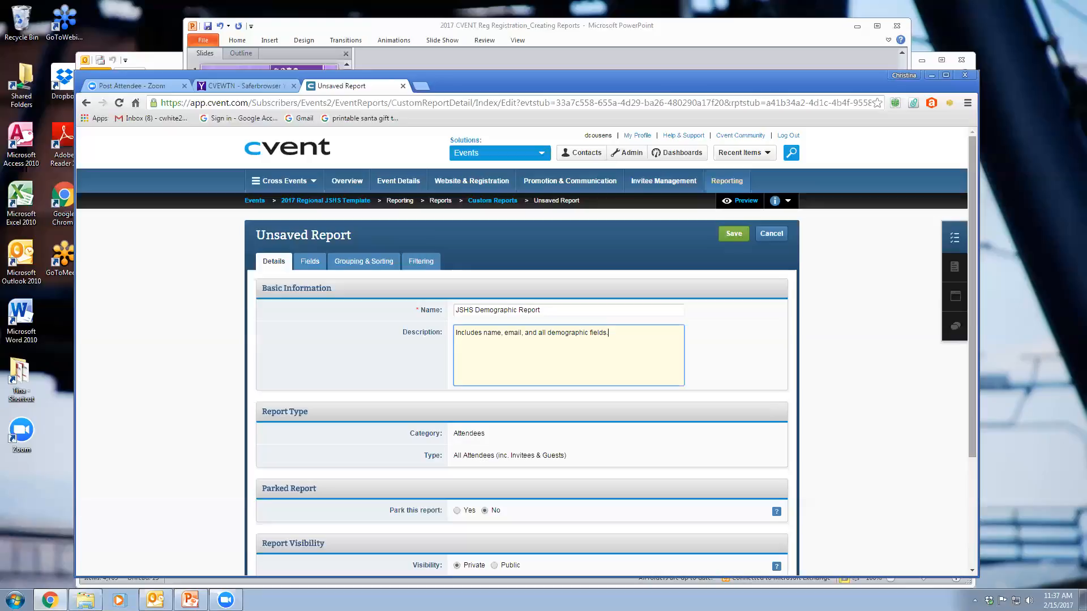
- Switch the report's visibility to Public to examine the selectable user groups and users, and set it back to Private
scroll(526, 351, "down", 1)
left_click_drag(972, 365, 973, 344)
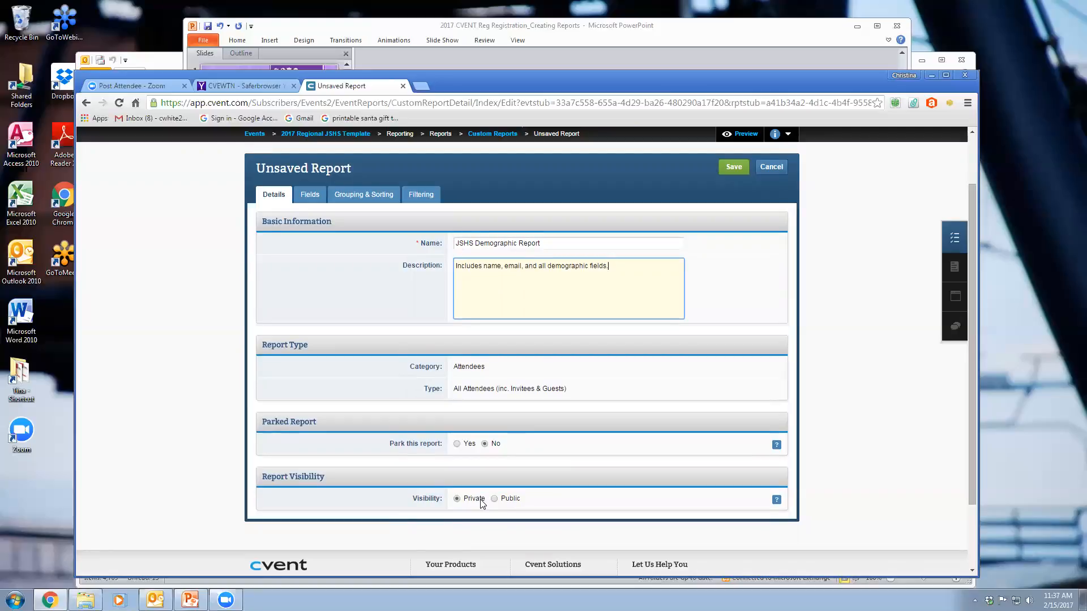
left_click(483, 502)
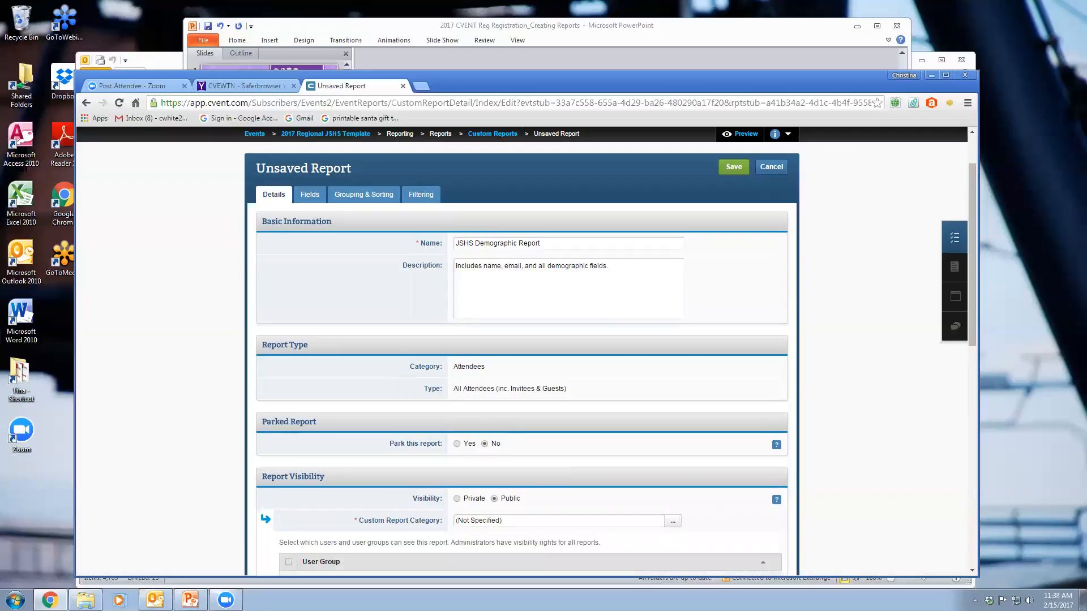
scroll(521, 351, "down", 4)
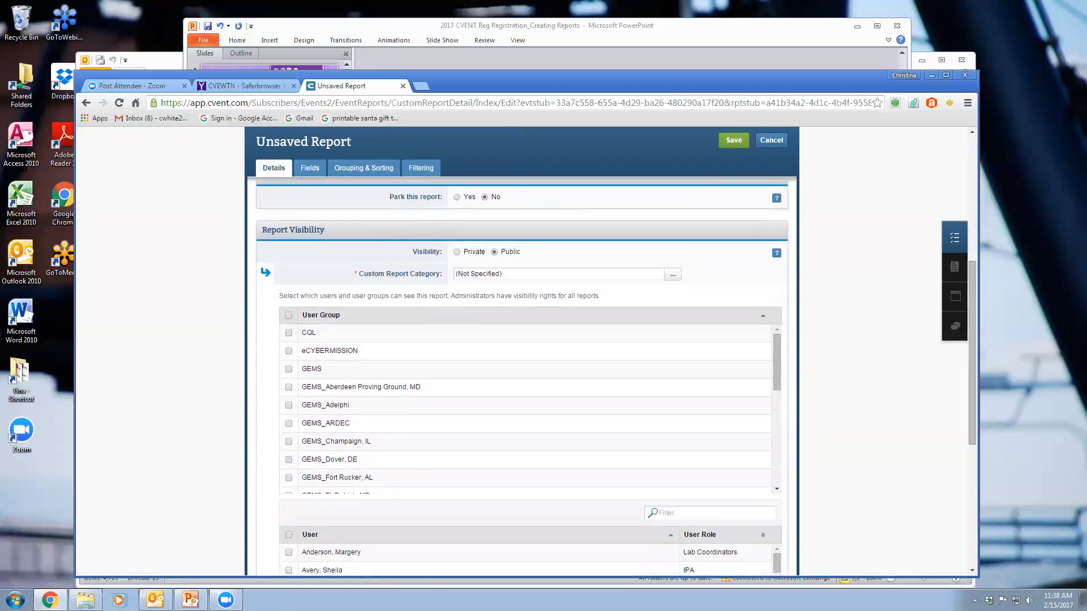
mouse_move(777, 362)
left_mouse_down()
mouse_move(777, 456)
mouse_move(777, 361)
left_mouse_up()
scroll(521, 351, "down", 4)
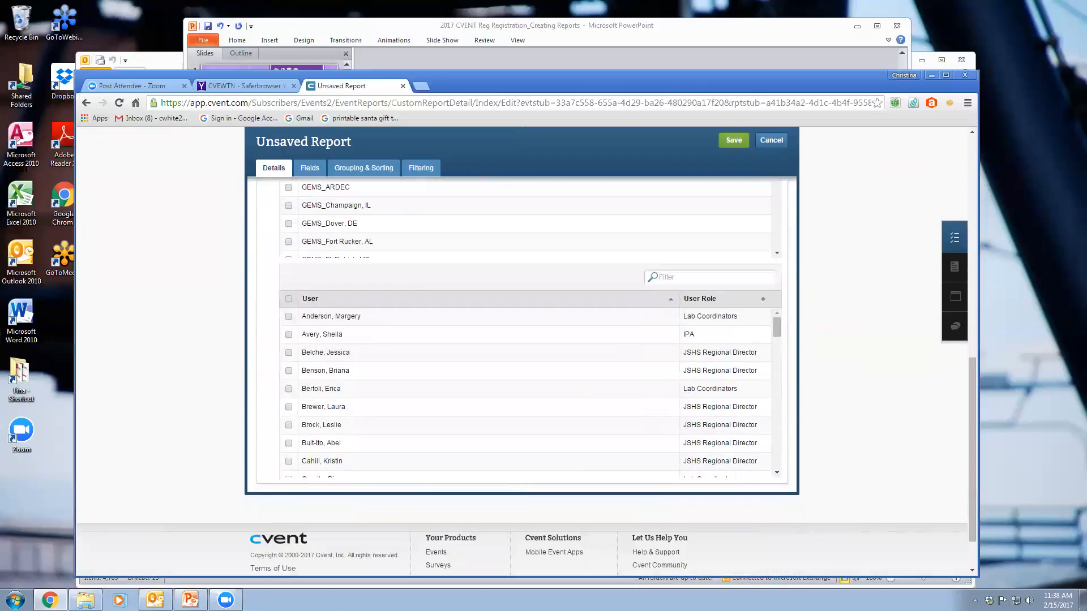
scroll(526, 391, "down", 10)
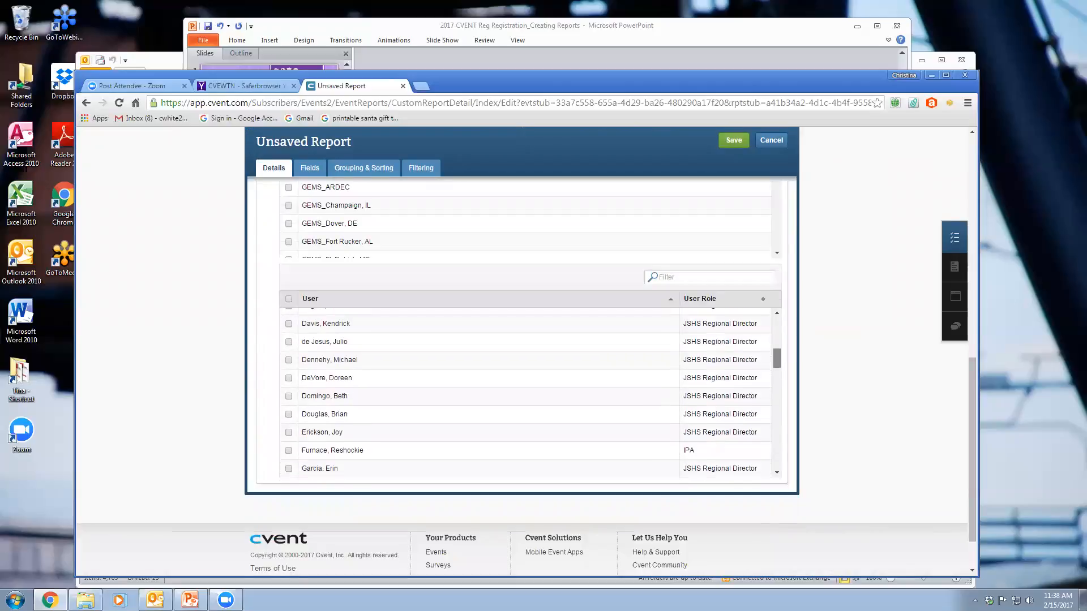
scroll(526, 390, "up", 10)
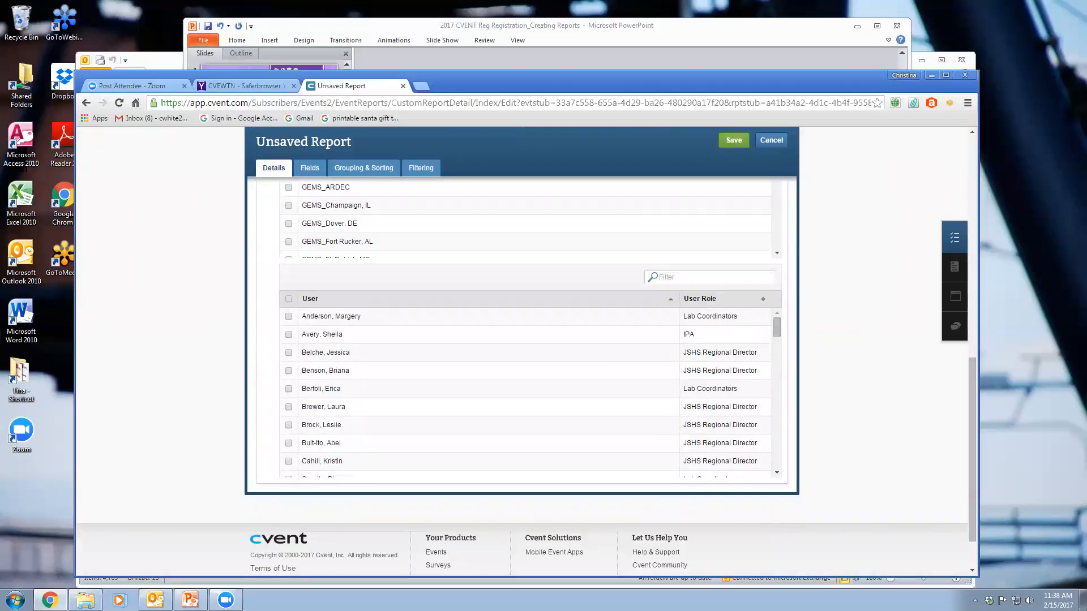
scroll(521, 373, "up", 5)
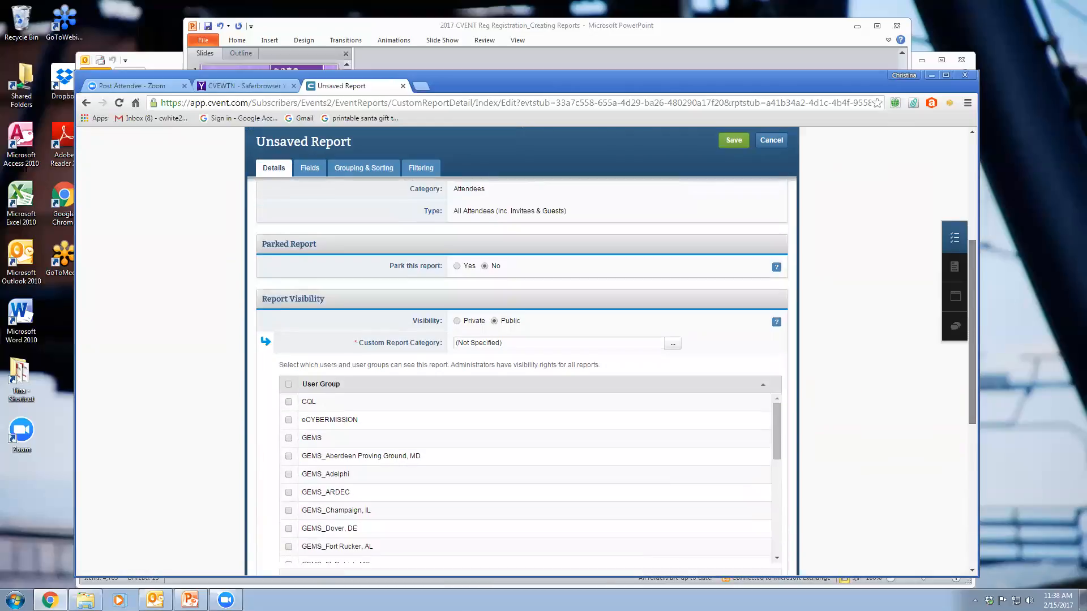
scroll(521, 351, "up", 5)
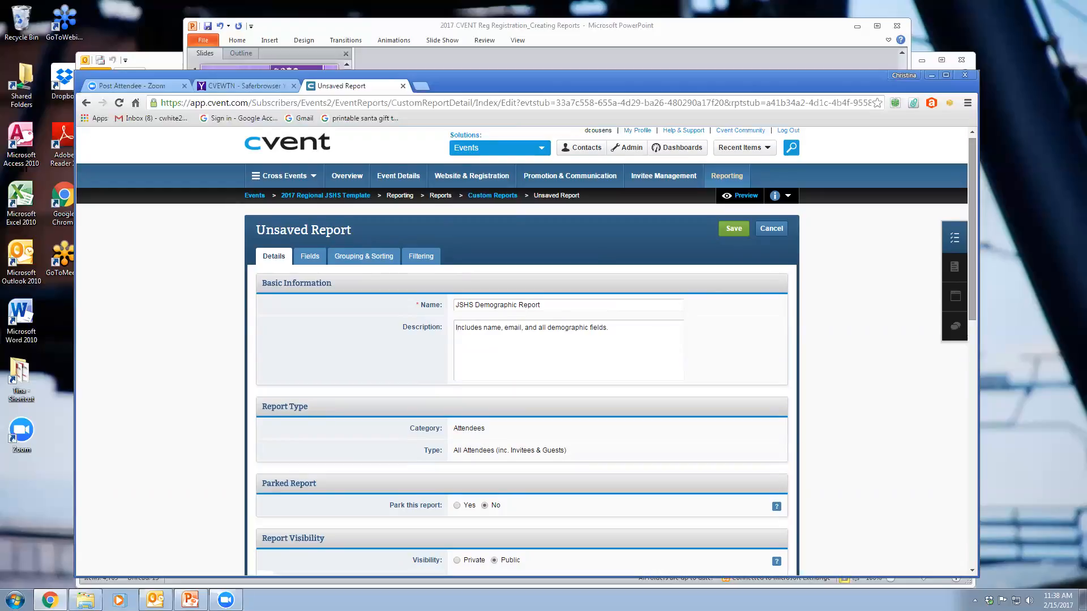
scroll(521, 351, "down", 4)
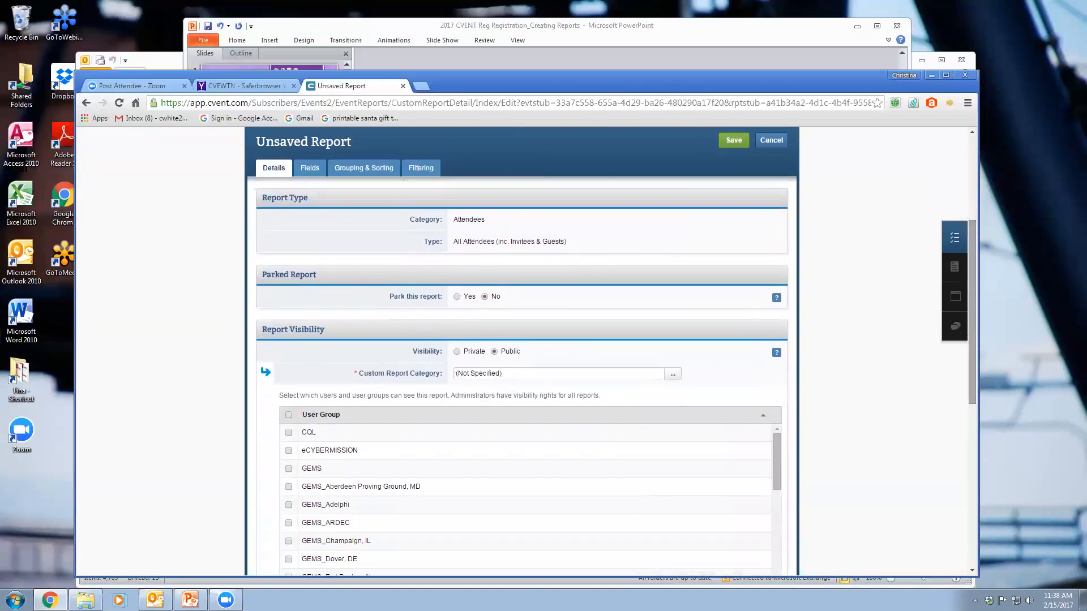
left_click(479, 351)
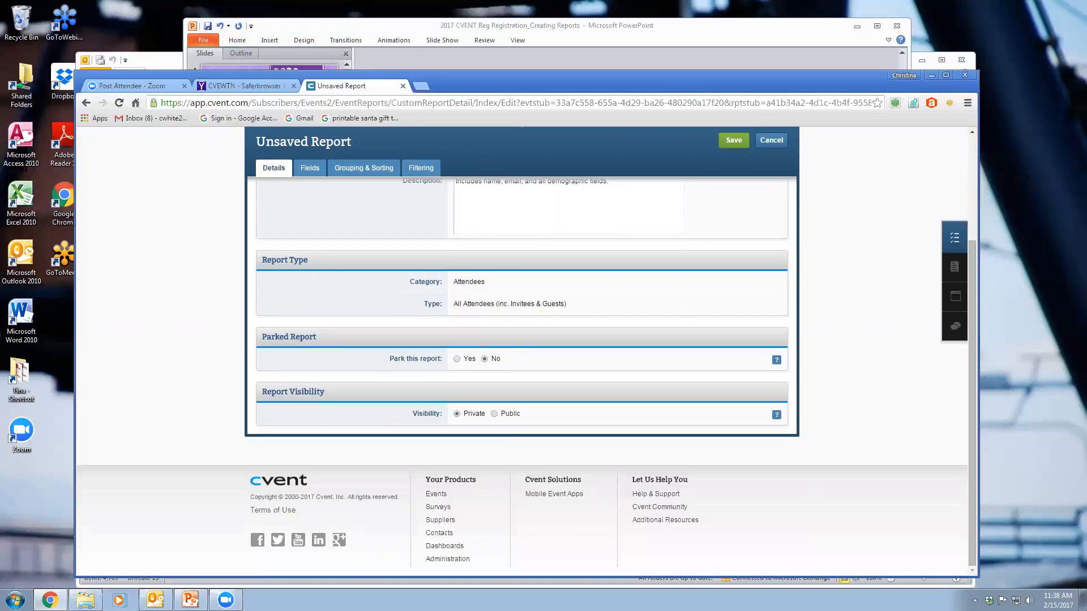
- Save the JSHS Demographic Report and run it
scroll(522, 350, "up", 5)
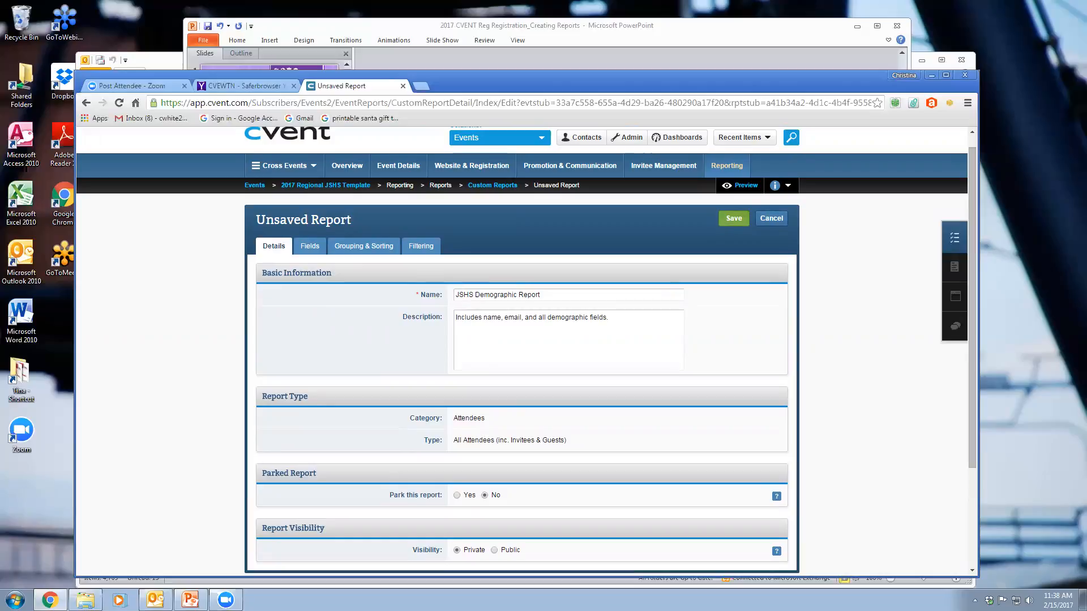
left_click(734, 219)
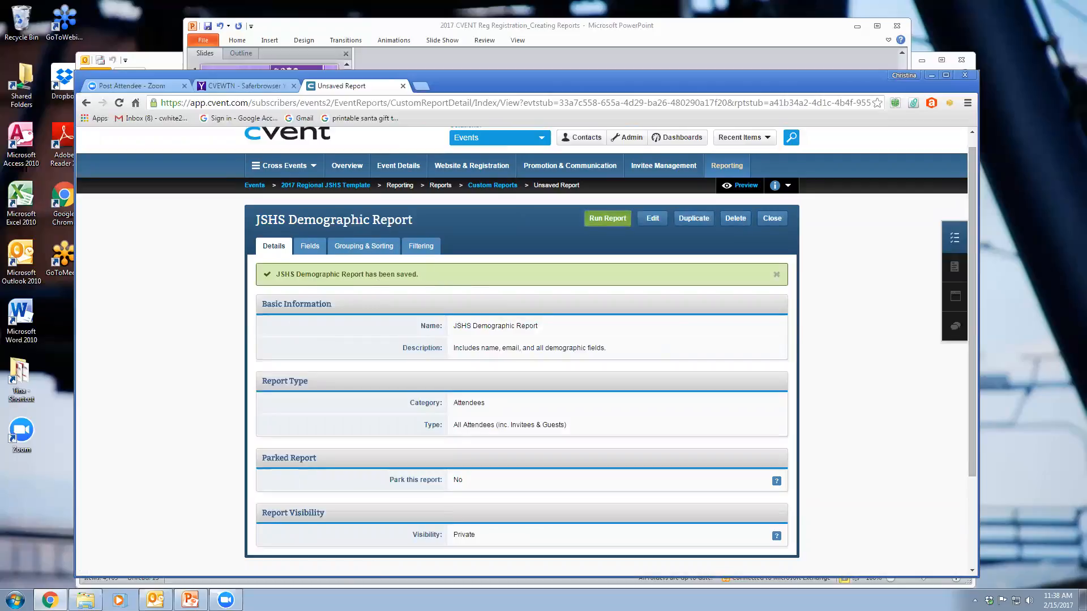
left_click(607, 218)
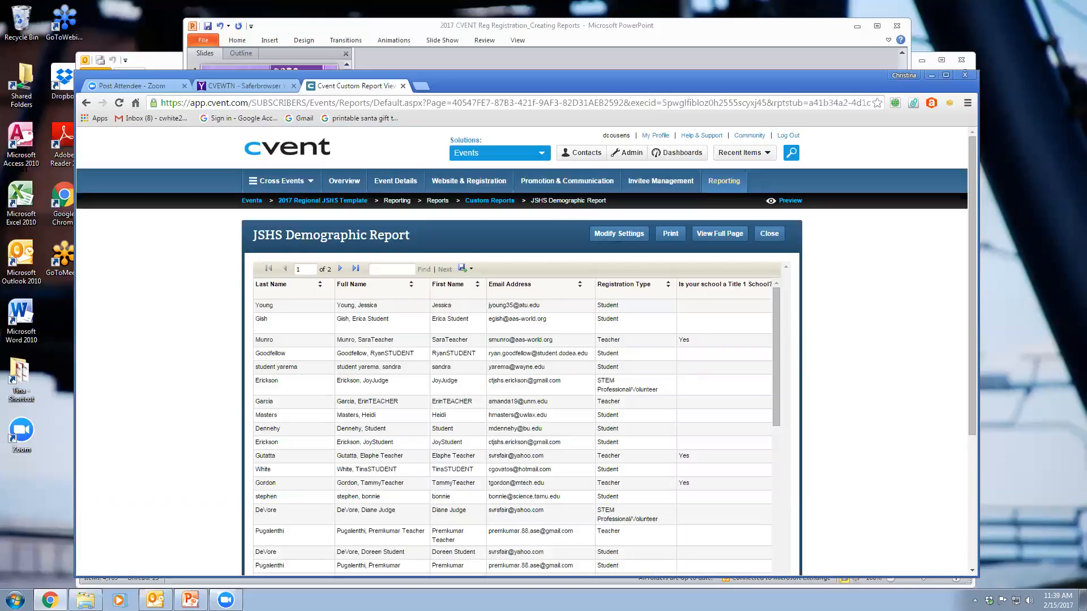
- Export the report in Excel format and open the downloaded Report (13).xls in Excel for editing
left_click(464, 272)
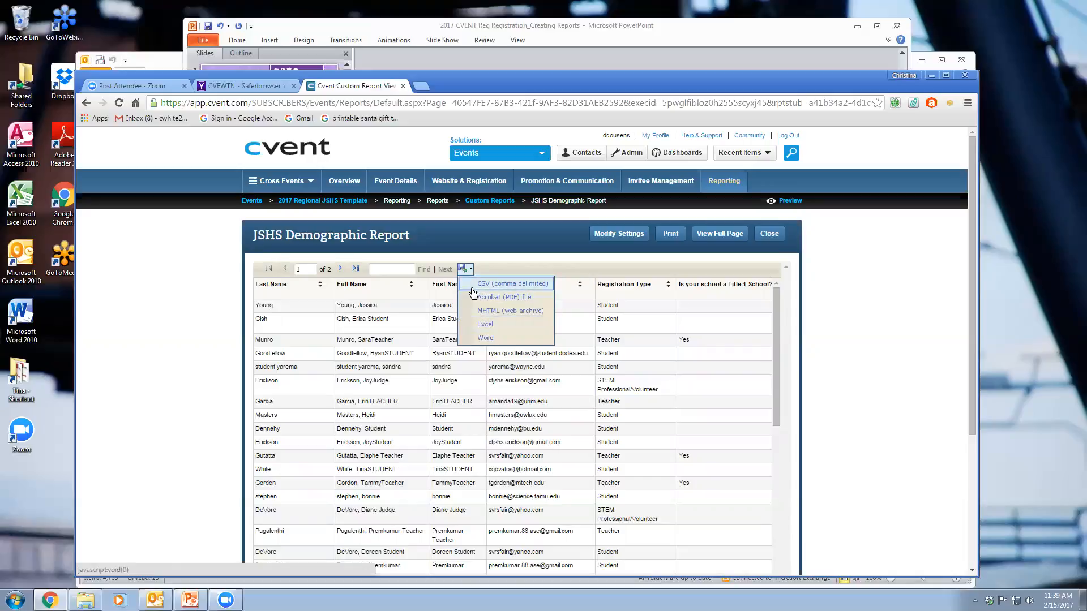
left_click(485, 324)
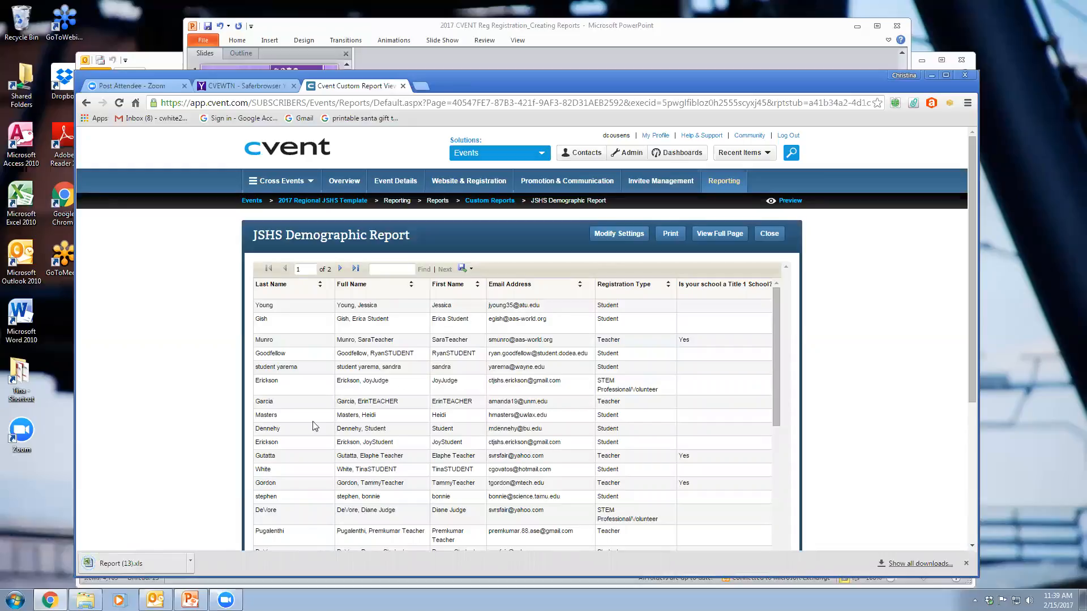
left_click(135, 562)
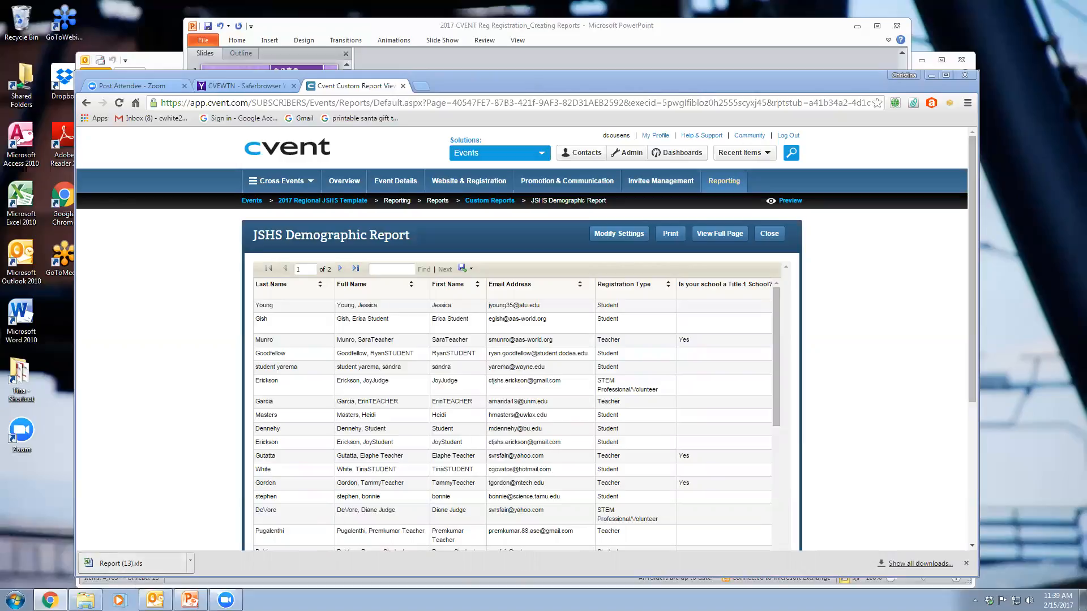
left_click(113, 565)
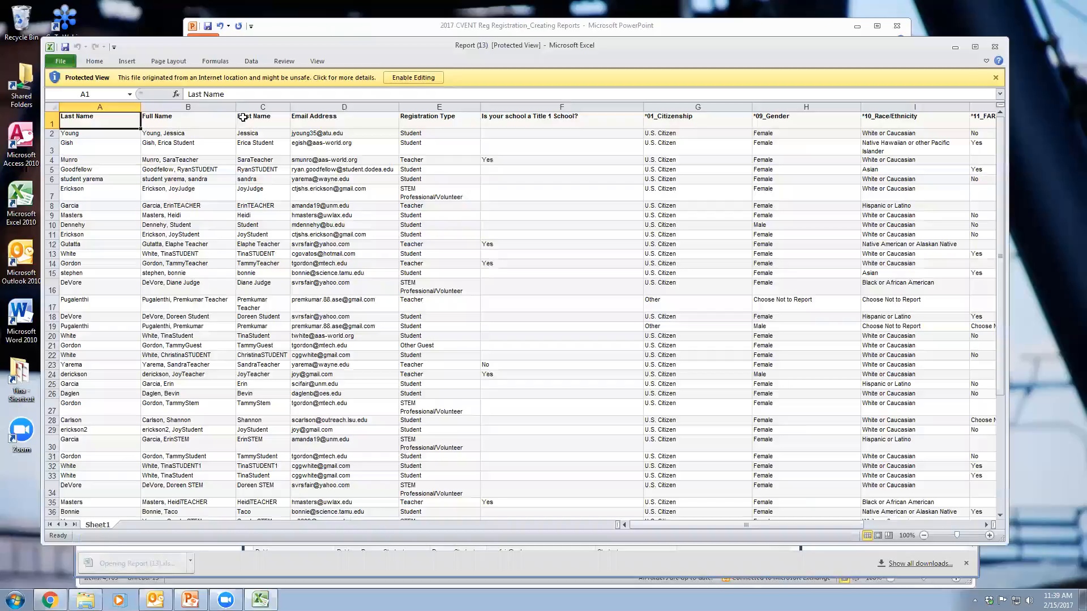
left_click(430, 79)
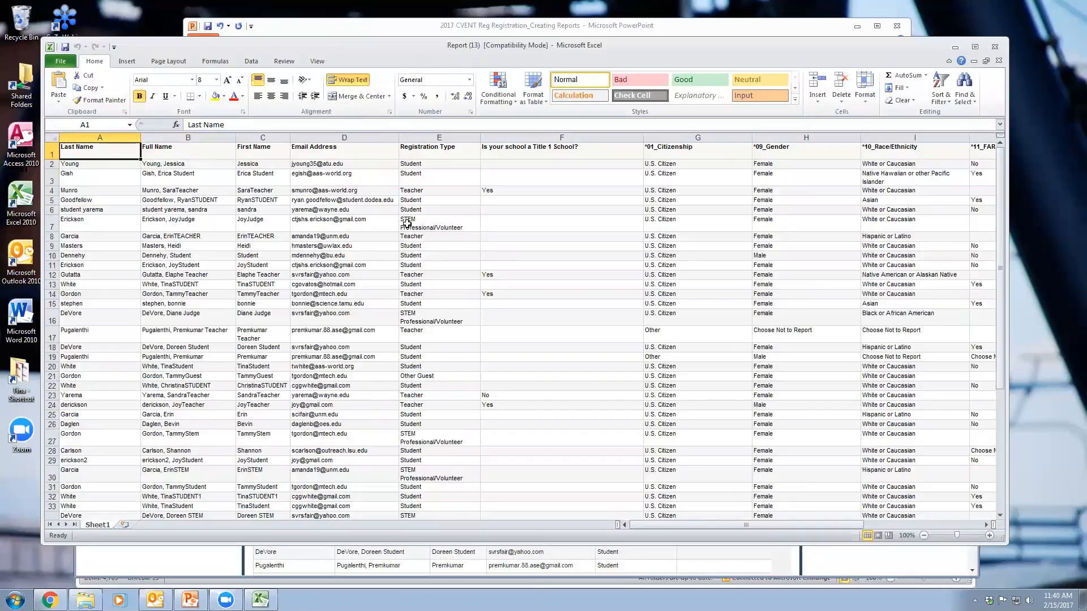
- Highlight the whole of row 7 in the exported sheet with a yellow fill
left_click(248, 64)
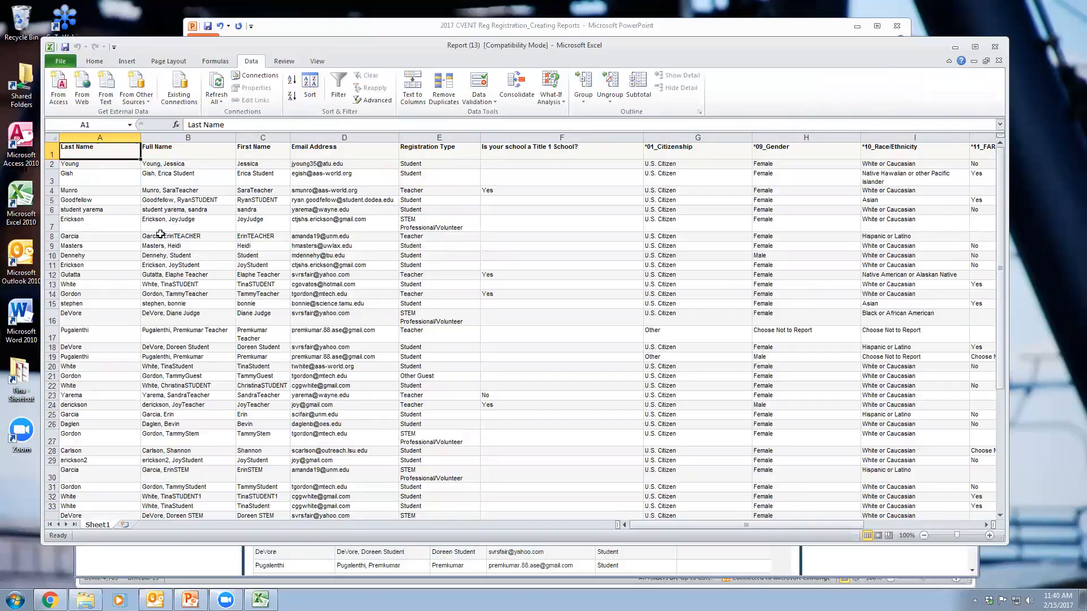
left_click(325, 235)
left_click_drag(544, 226, 552, 236)
left_click(552, 334)
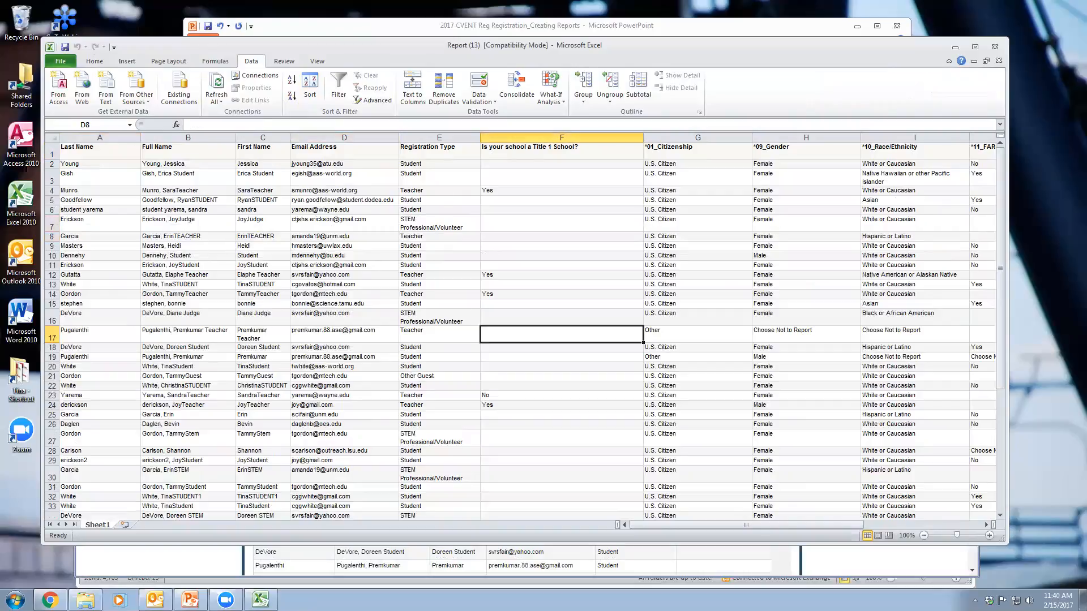
left_click(54, 224)
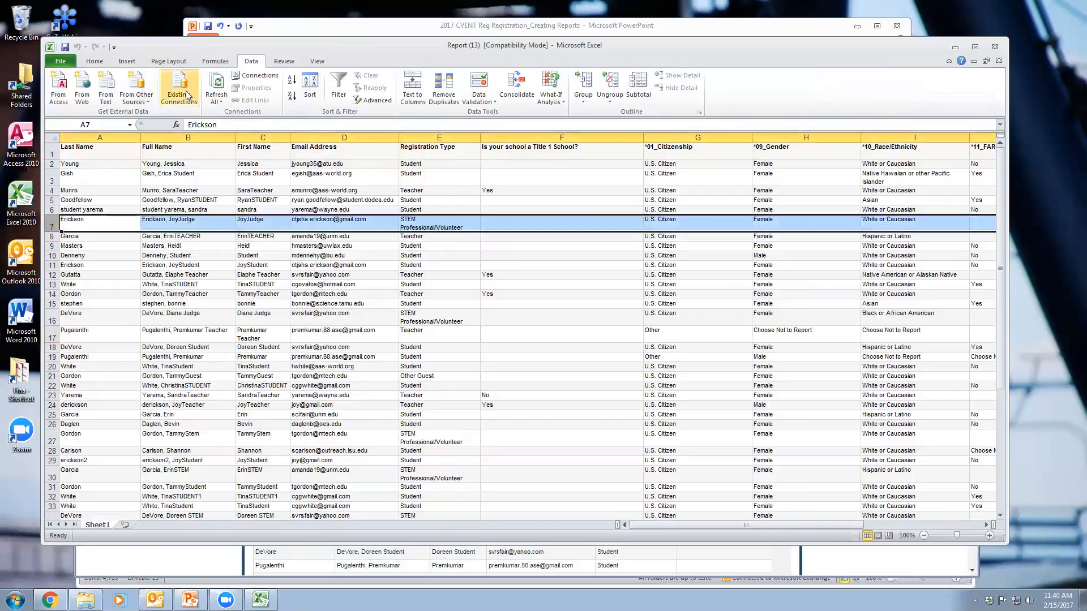
left_click(94, 61)
left_click(215, 97)
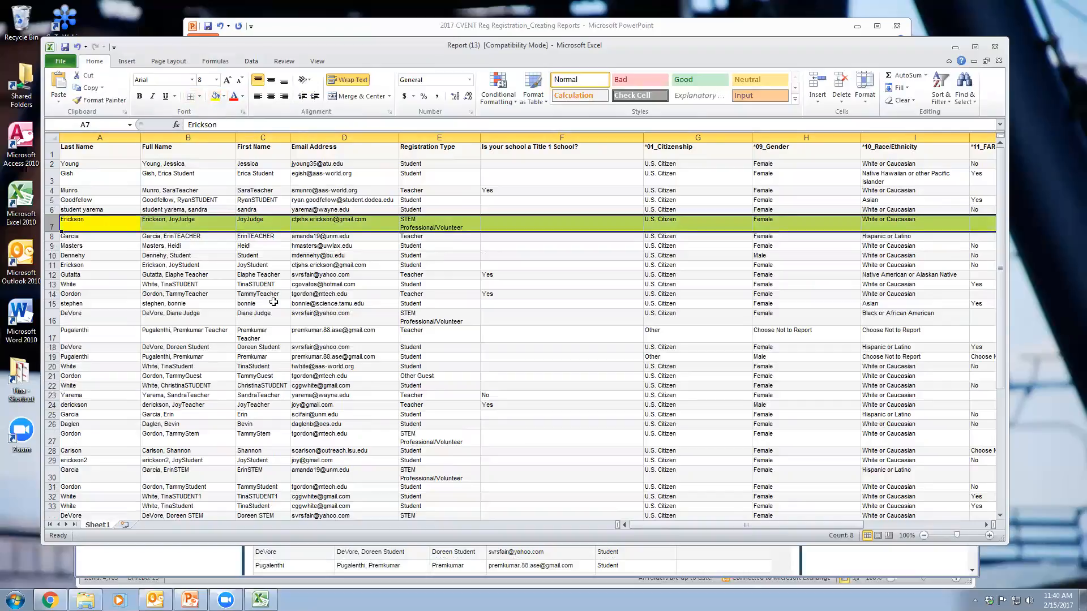
left_click(274, 304)
- Fill the header row 1 with the dark blue theme color
left_click(52, 153)
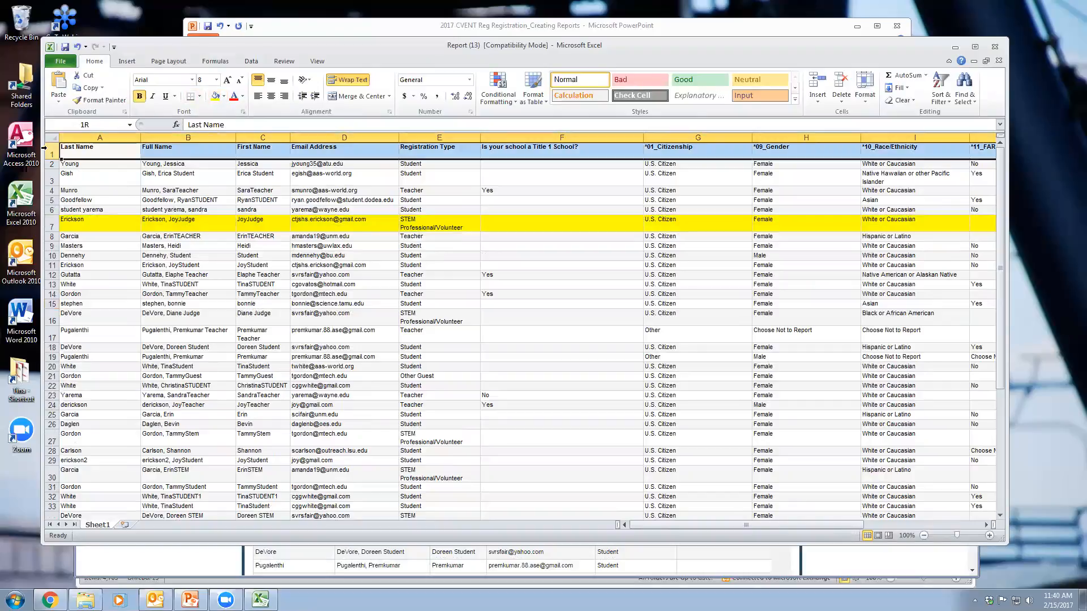
left_click(224, 97)
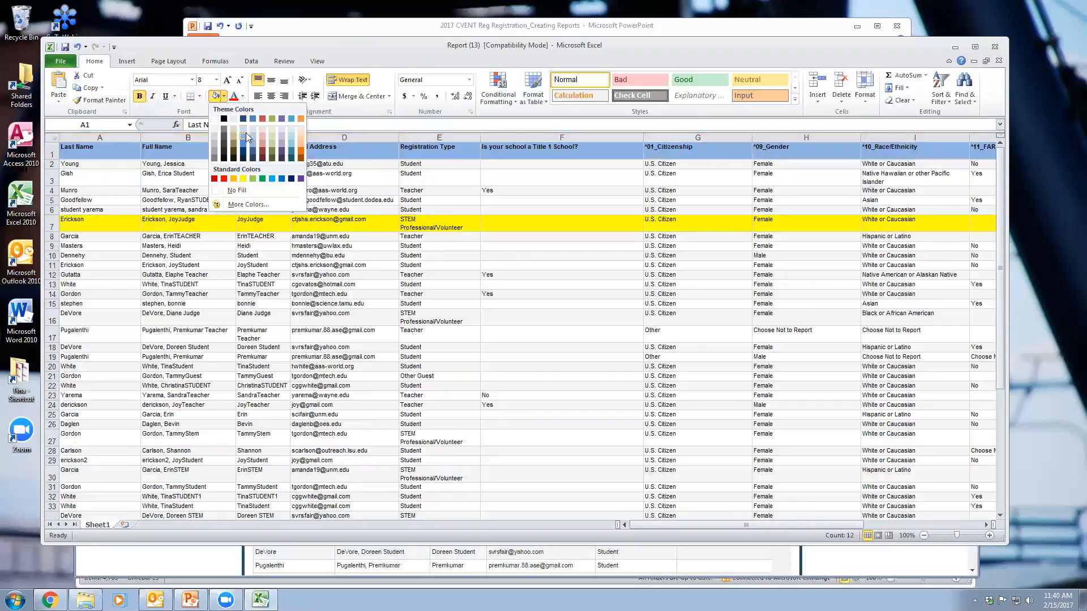
left_click(244, 118)
left_click(263, 265)
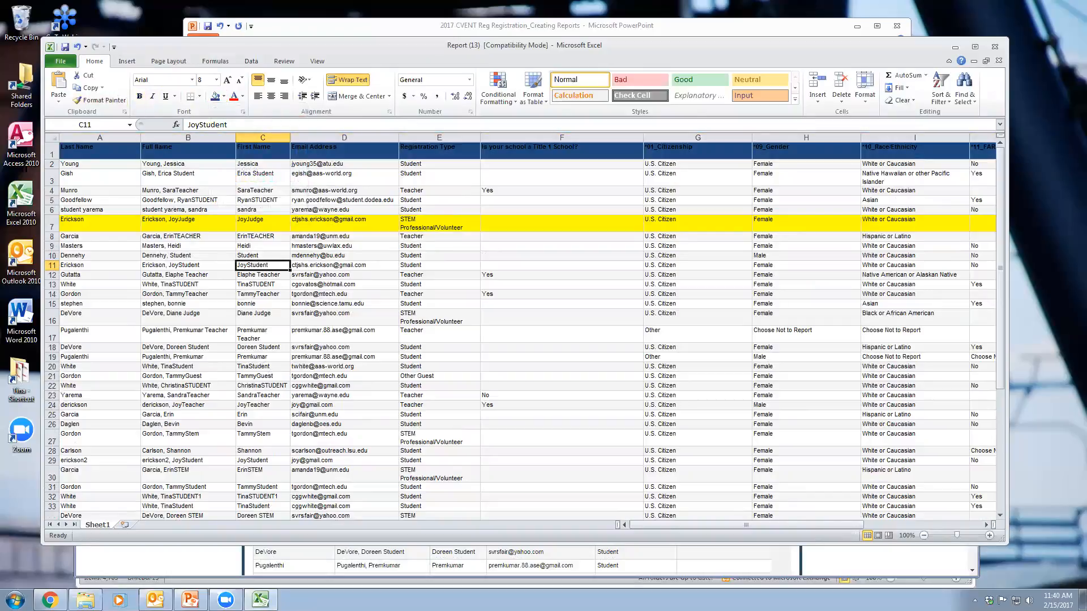
- Remove the yellow fill from the whole of row 7, setting it to no fill
mouse_move(746, 525)
left_mouse_down()
mouse_move(864, 525)
mouse_move(746, 525)
left_mouse_up()
left_click(51, 223)
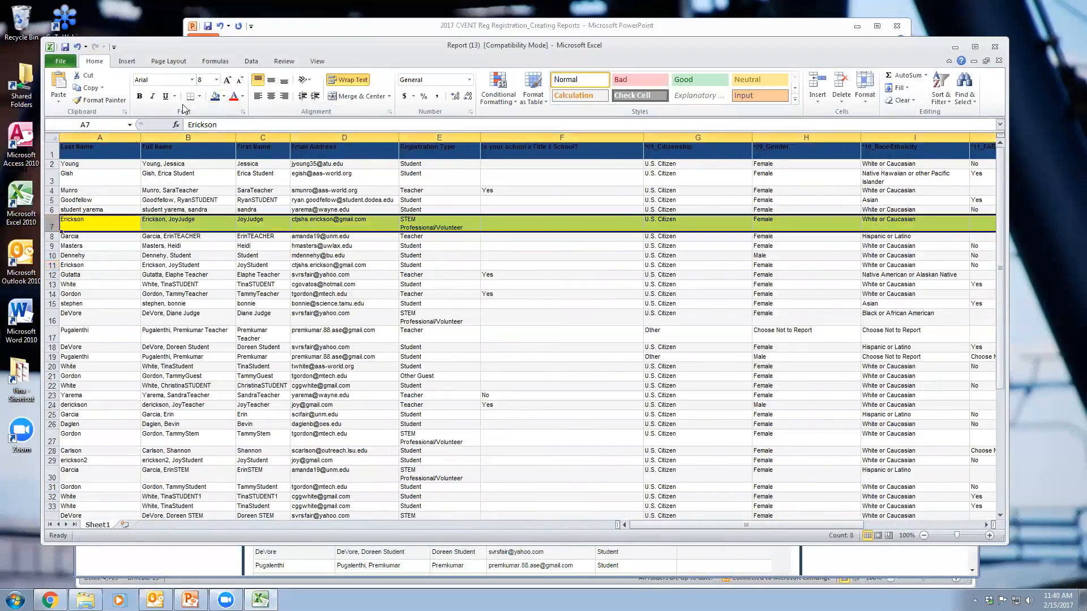
left_click(225, 99)
left_click(218, 190)
left_click(211, 315)
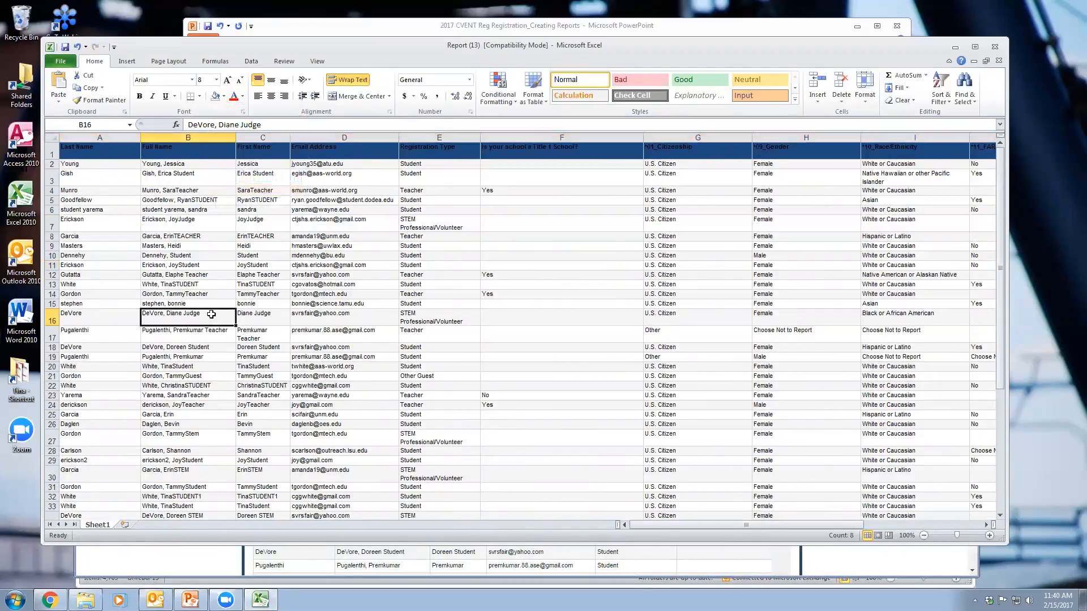
- Sort all report rows, including the header row in the selection, by Last Name from A to Z
left_click_drag(52, 153, 122, 479)
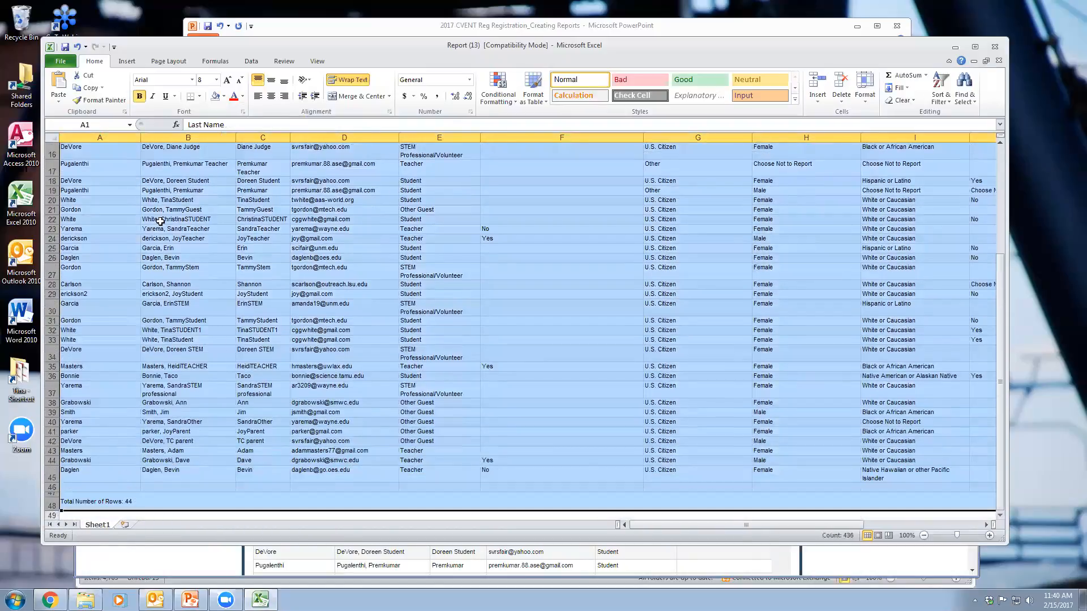
left_click(257, 62)
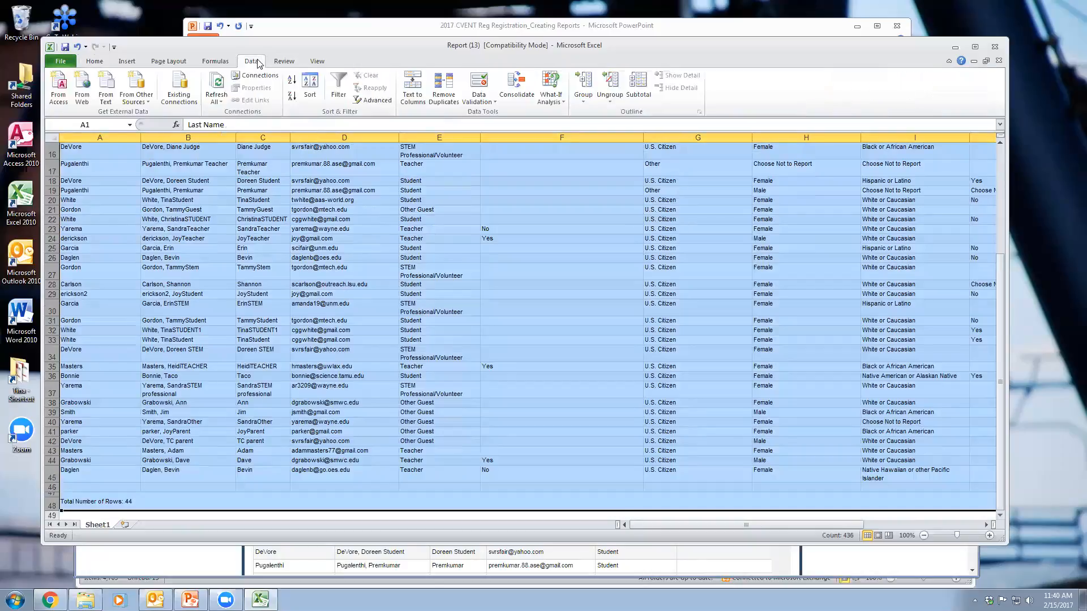
left_click(310, 85)
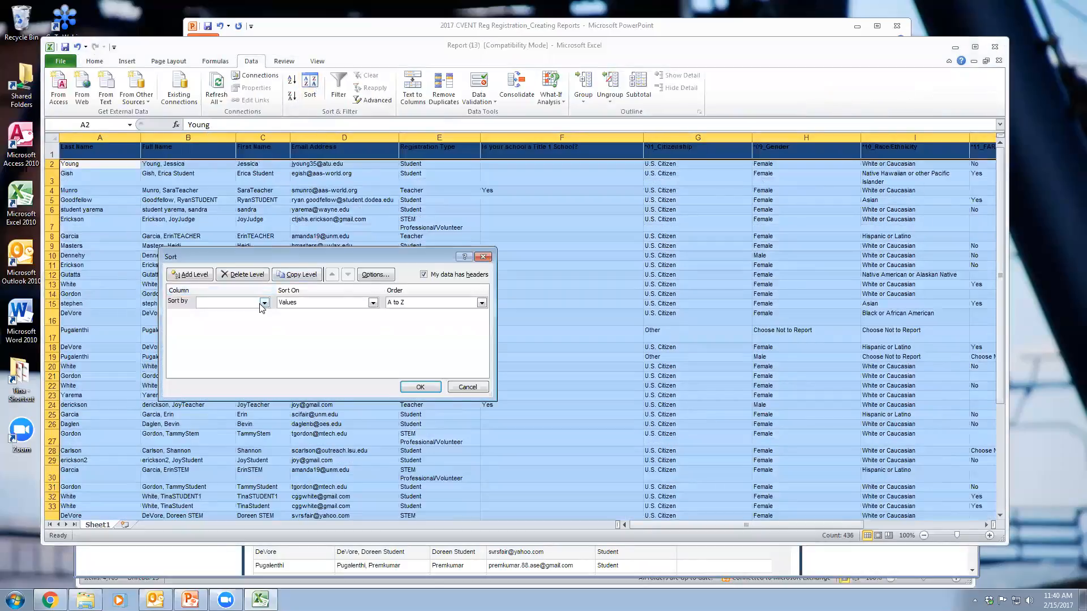
left_click(264, 304)
left_click(243, 315)
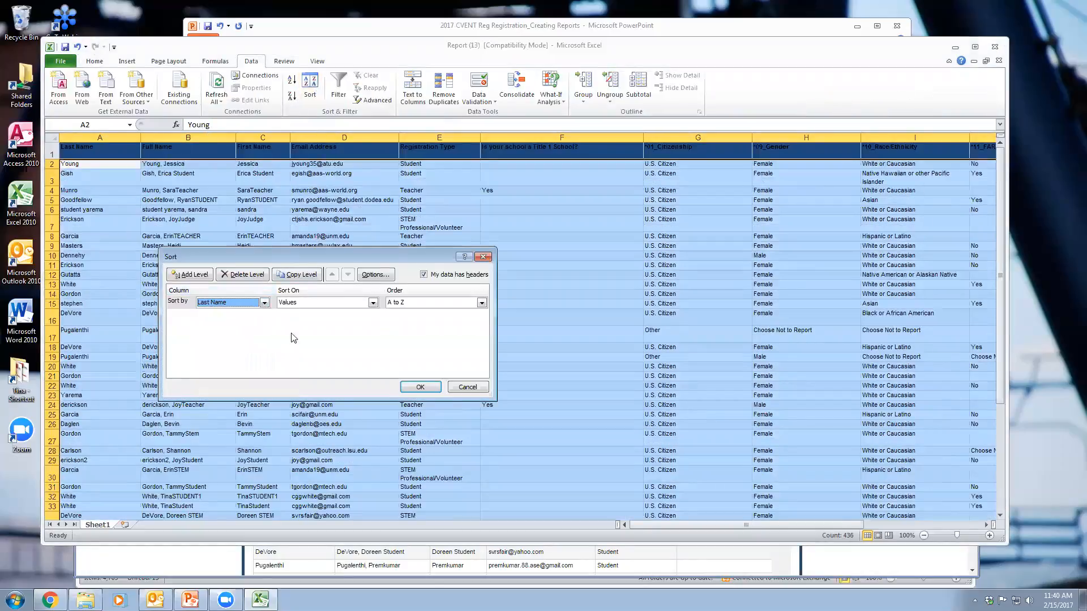
left_click(420, 387)
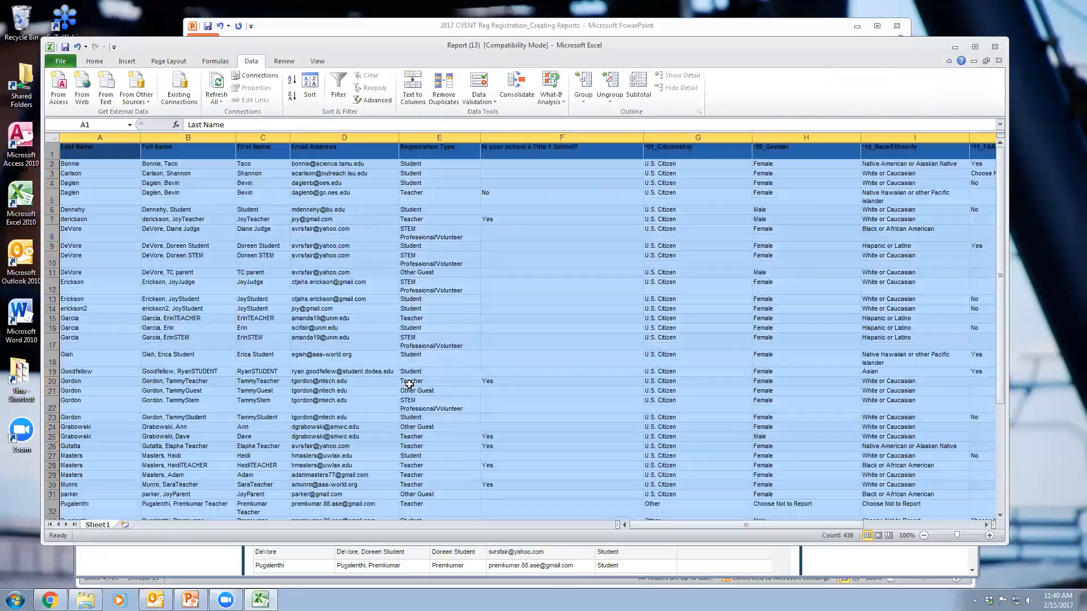
- Add a second sort level on Registration Type, A to Z, beneath the Last Name level and apply the sort
left_click(311, 95)
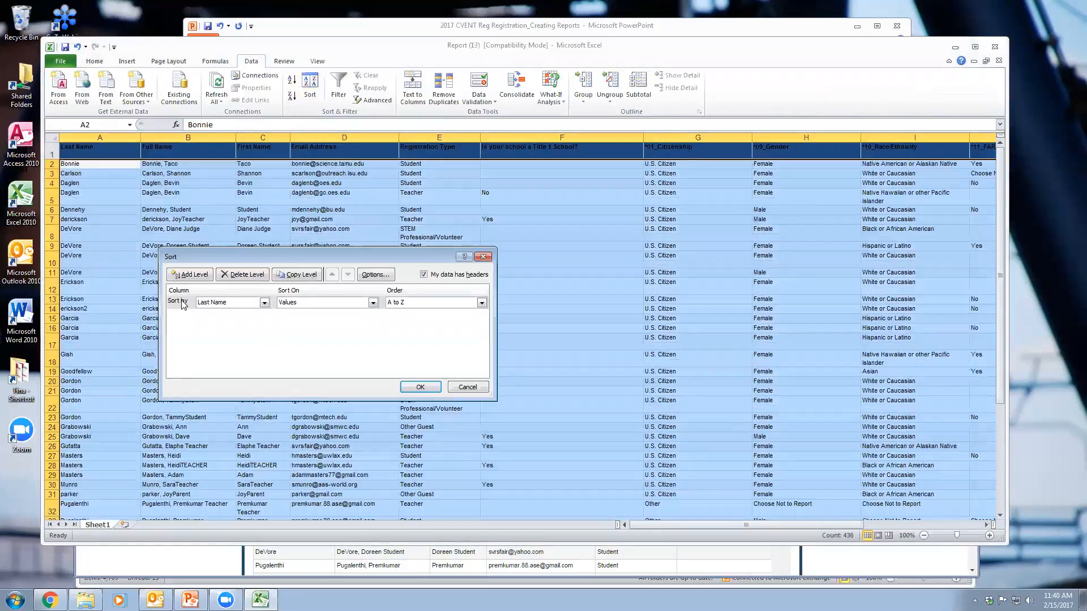
left_click(194, 275)
left_click(265, 316)
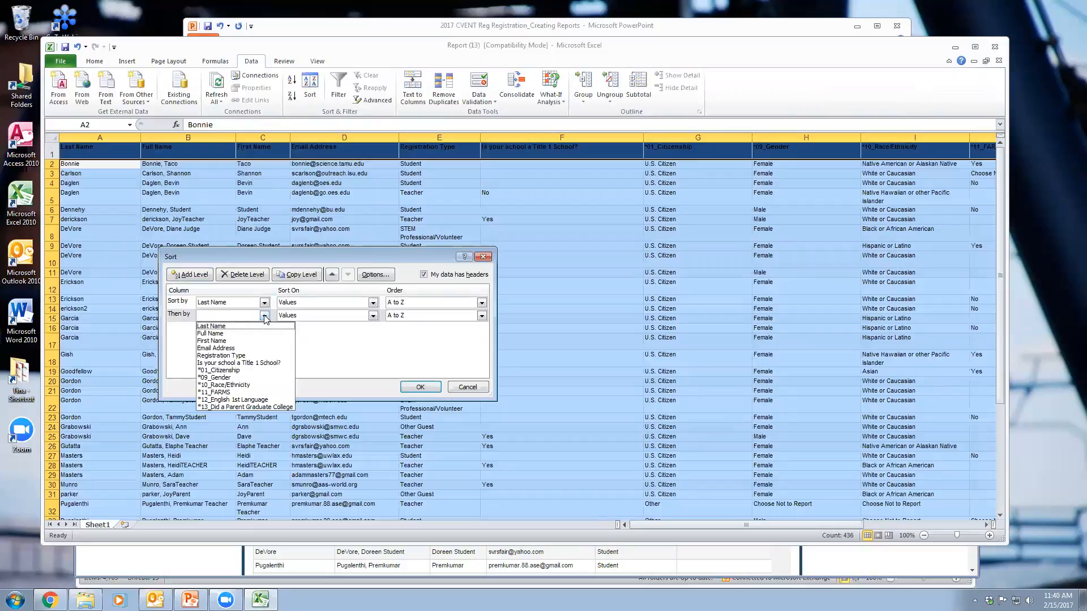
left_click(221, 355)
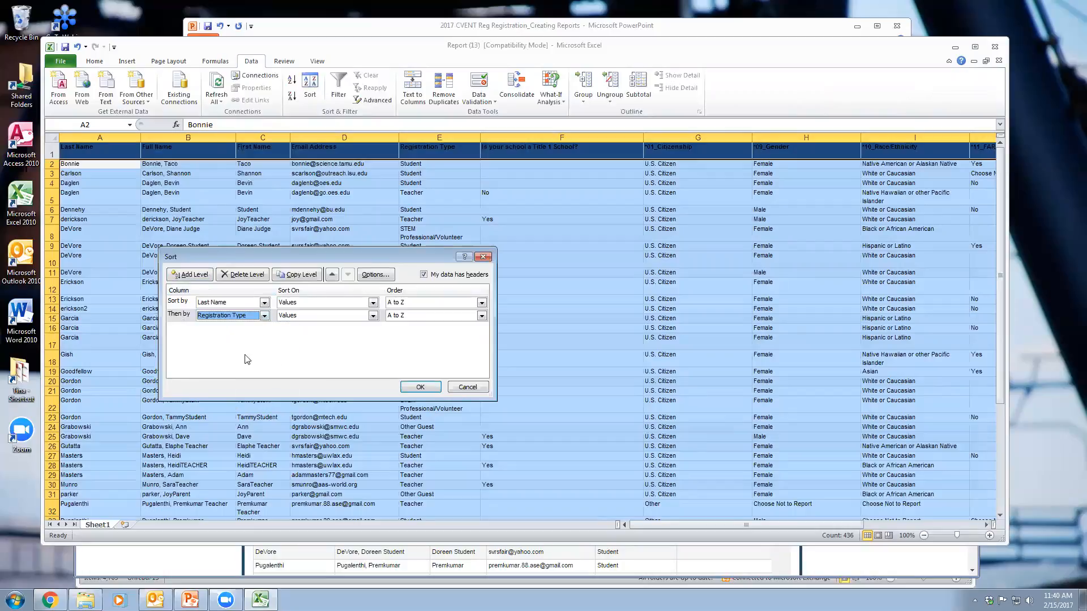
left_click(421, 387)
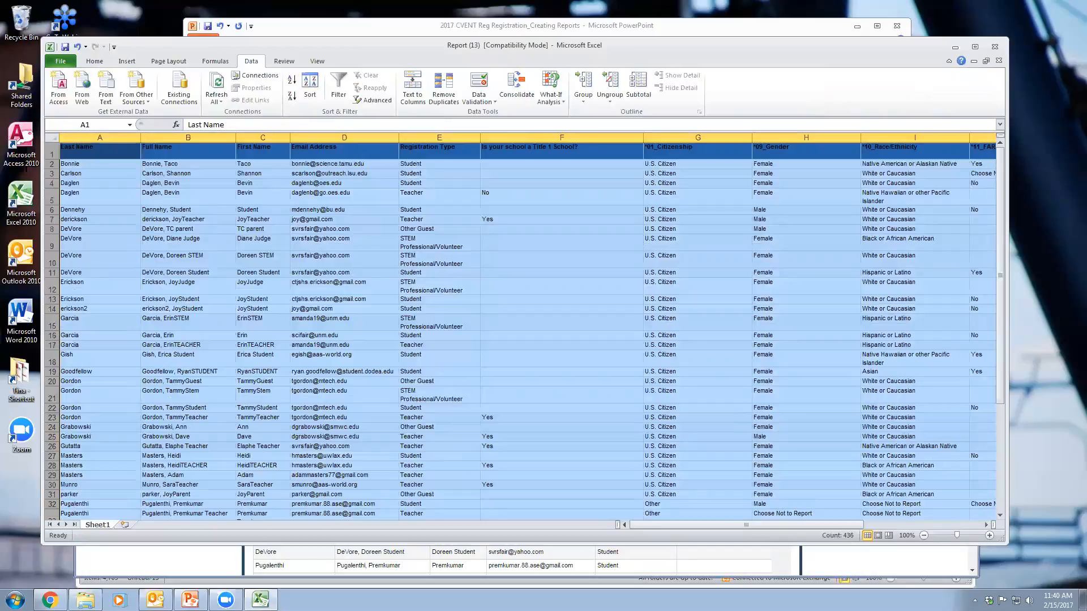
left_click(552, 229)
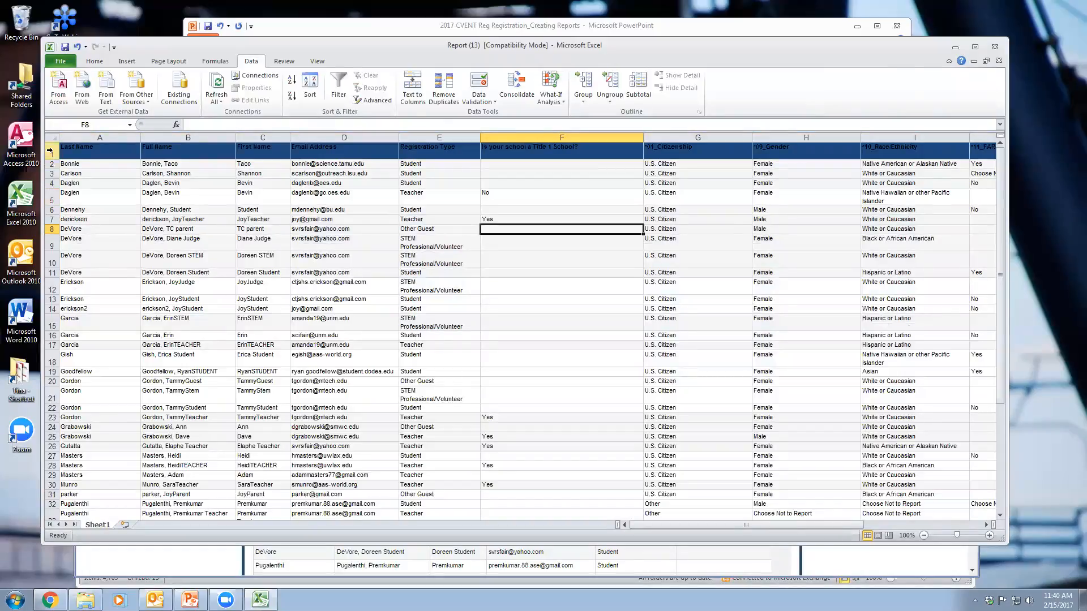
left_click(50, 152)
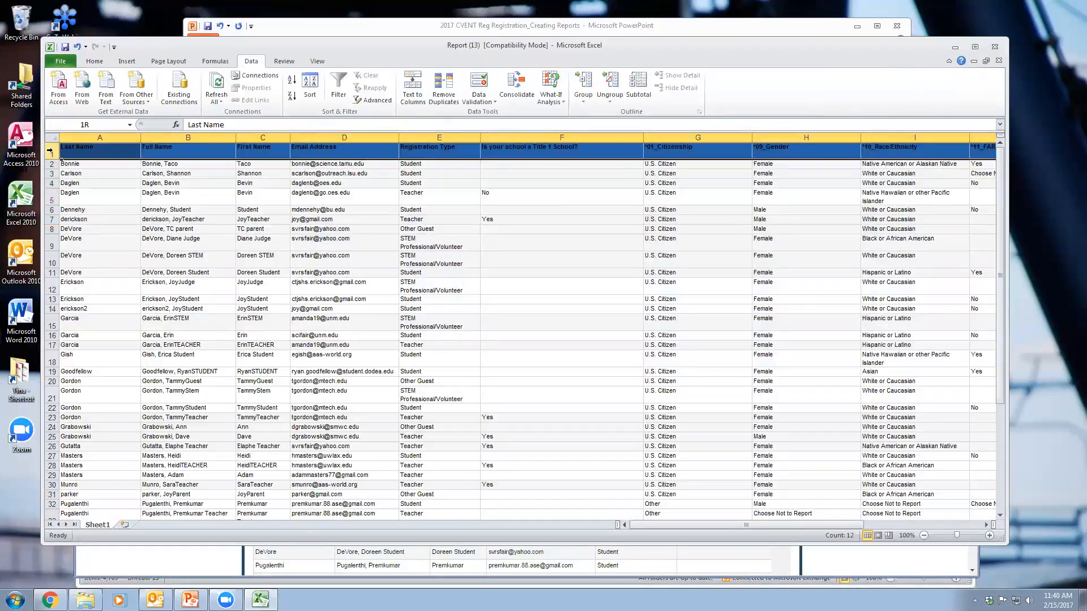
left_click_drag(49, 151, 116, 482)
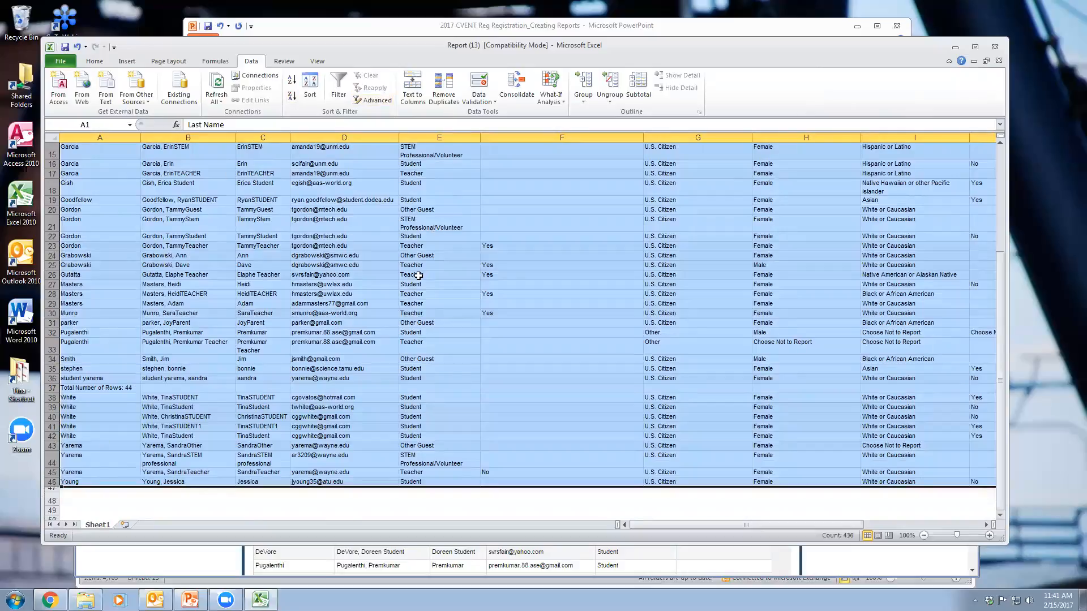
left_click(413, 275)
left_click_drag(1001, 310, 1000, 203)
left_click(560, 286)
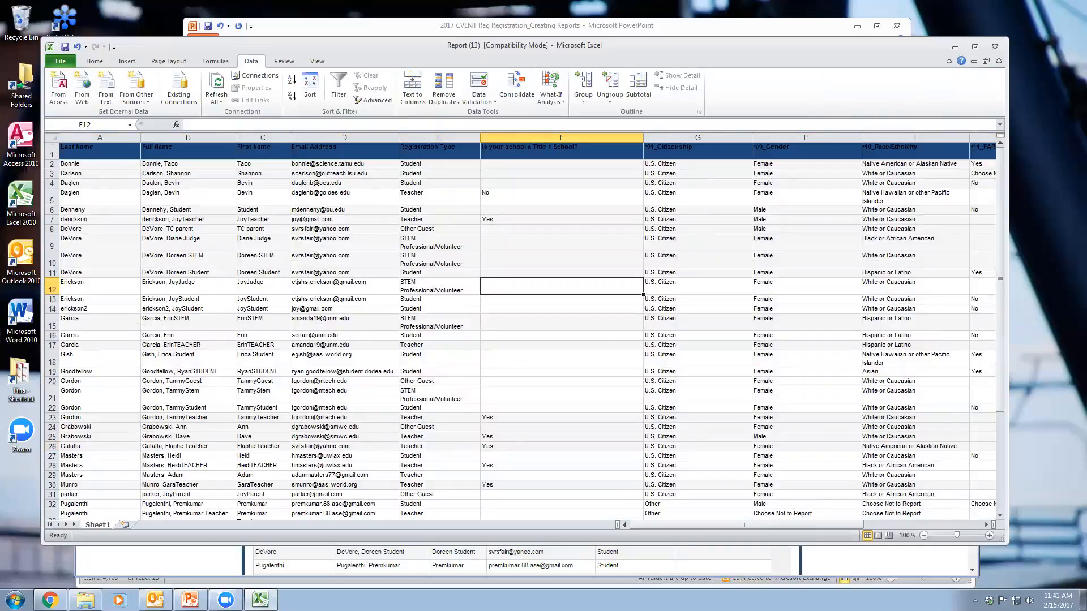
- Close the Report (13) workbook without saving the changes
left_click(64, 59)
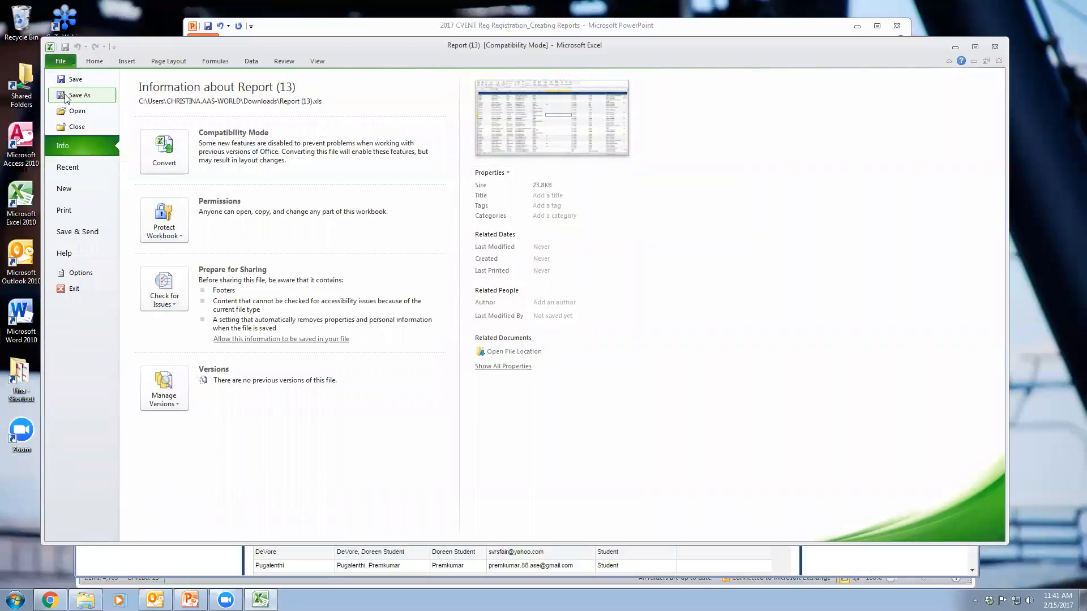
left_click(64, 63)
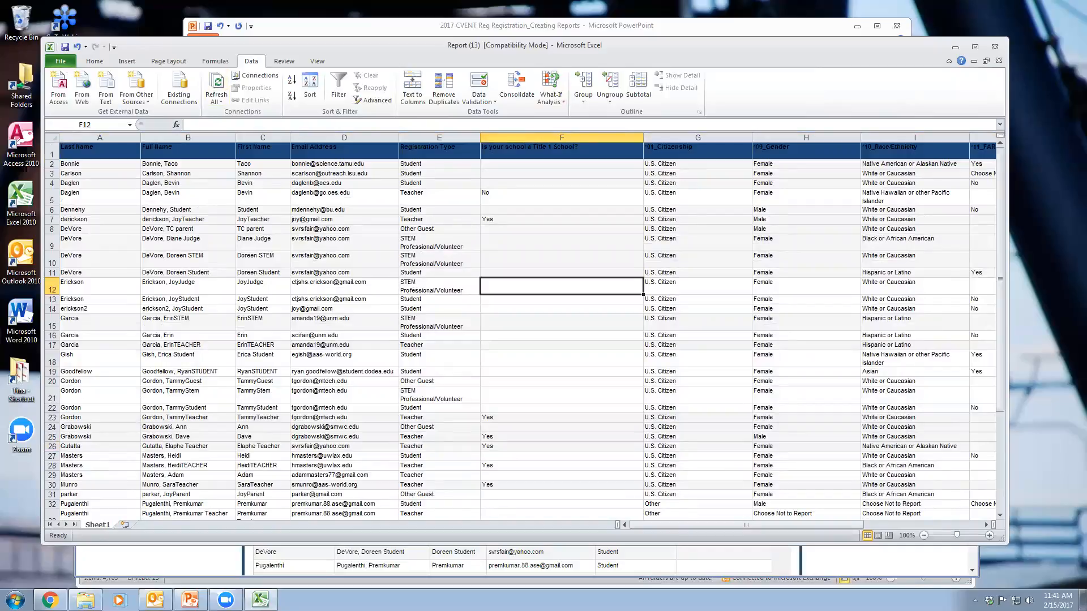
left_click(995, 47)
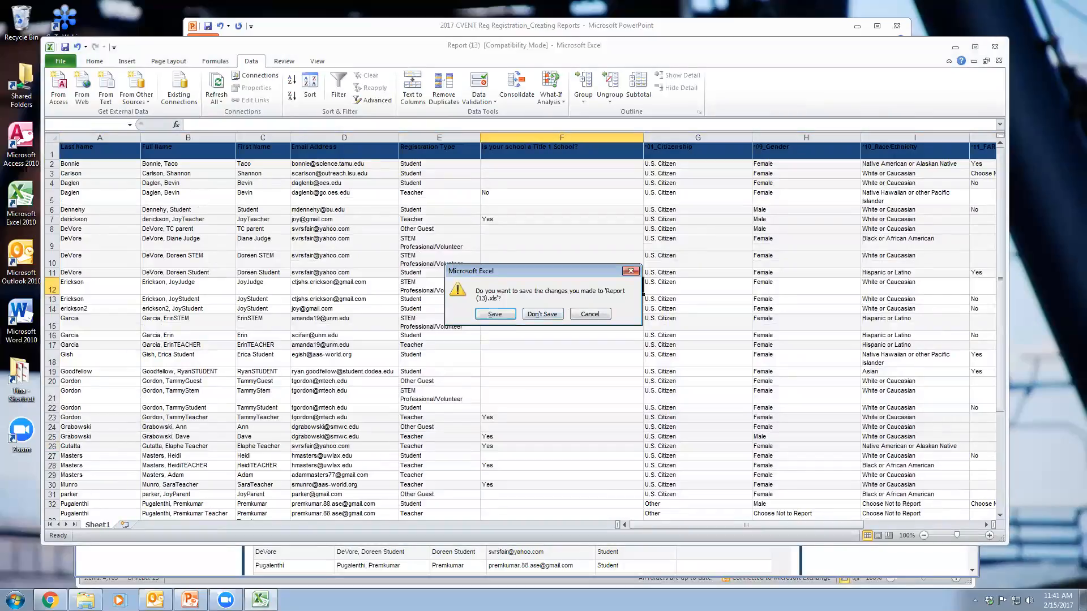
left_click(543, 314)
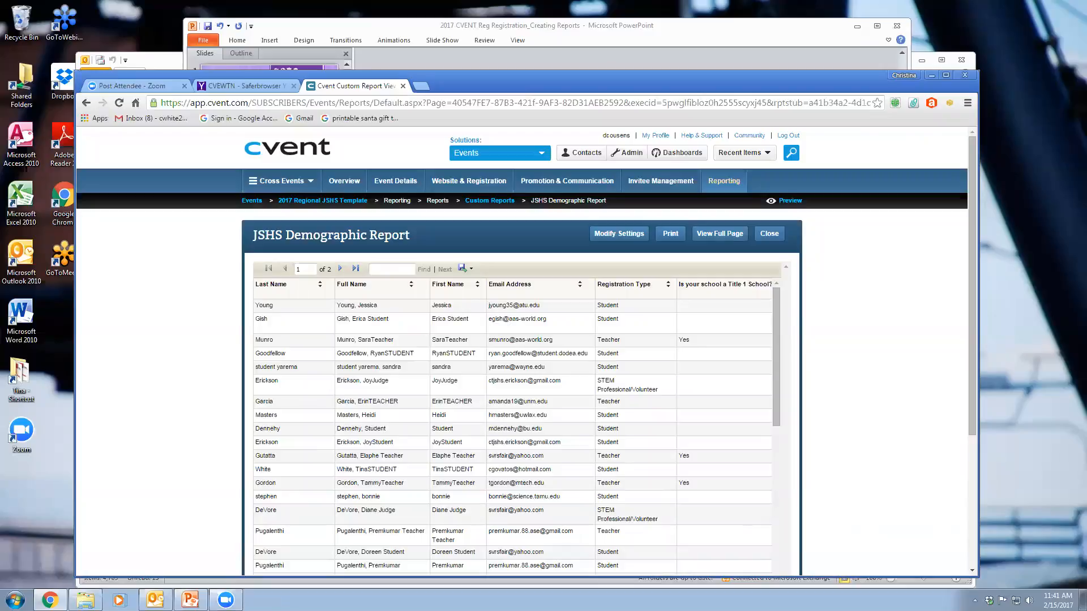
- Close the JSHS Demographic Report results in Cvent and return to the event's Custom Reports list
scroll(521, 351, "down", 5)
scroll(521, 351, "up", 5)
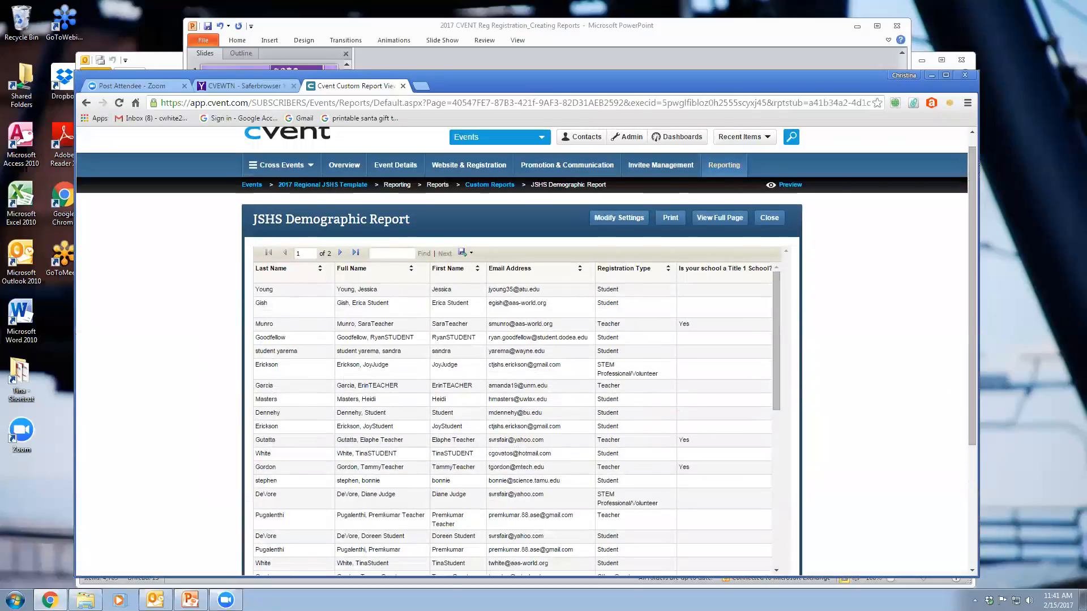
left_click(769, 218)
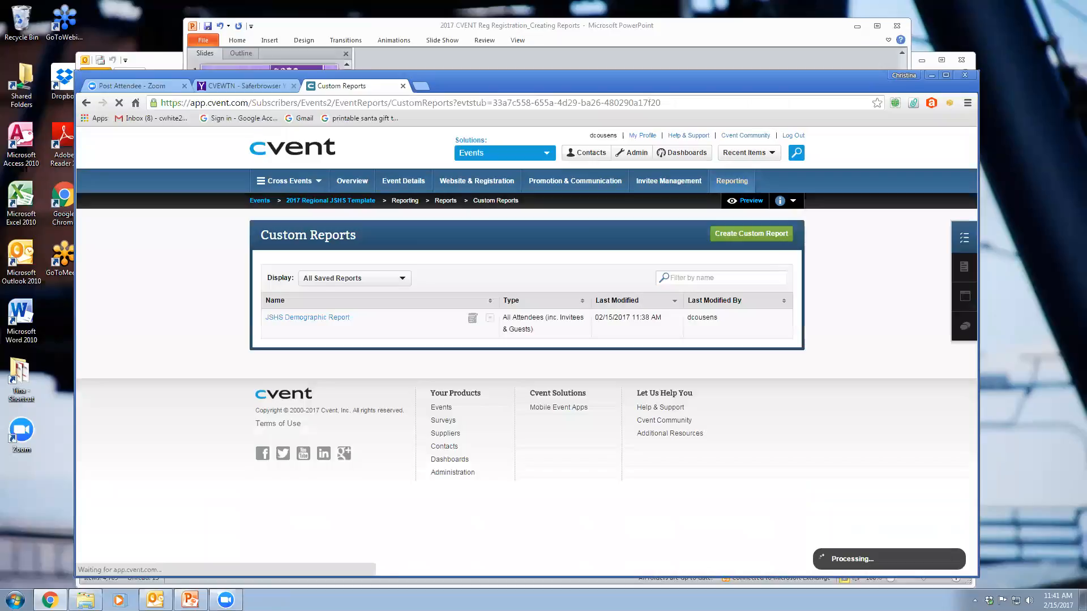
mouse_move(732, 181)
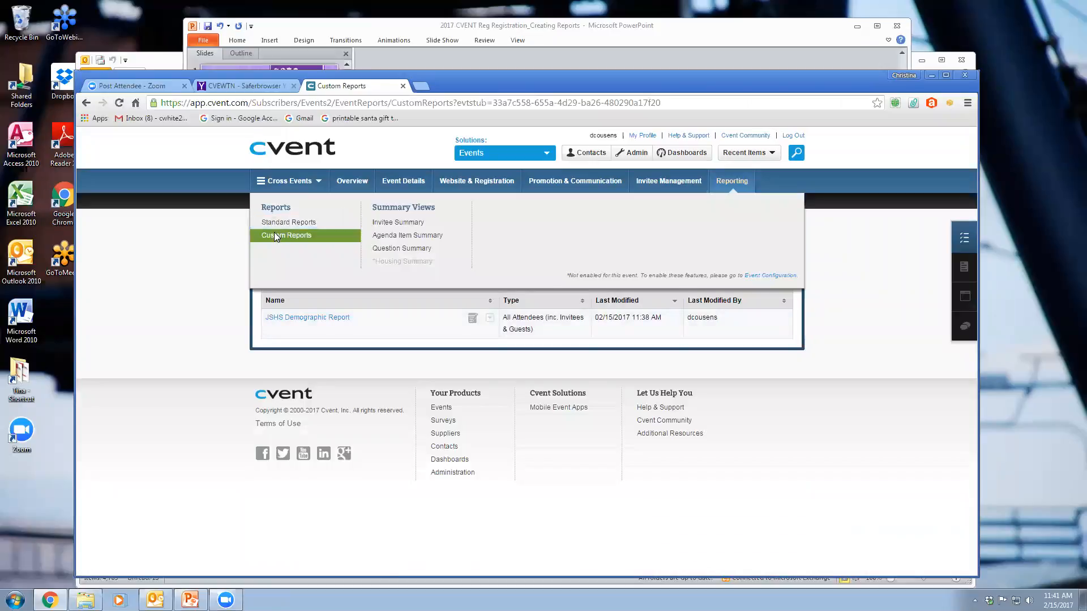
left_click(274, 233)
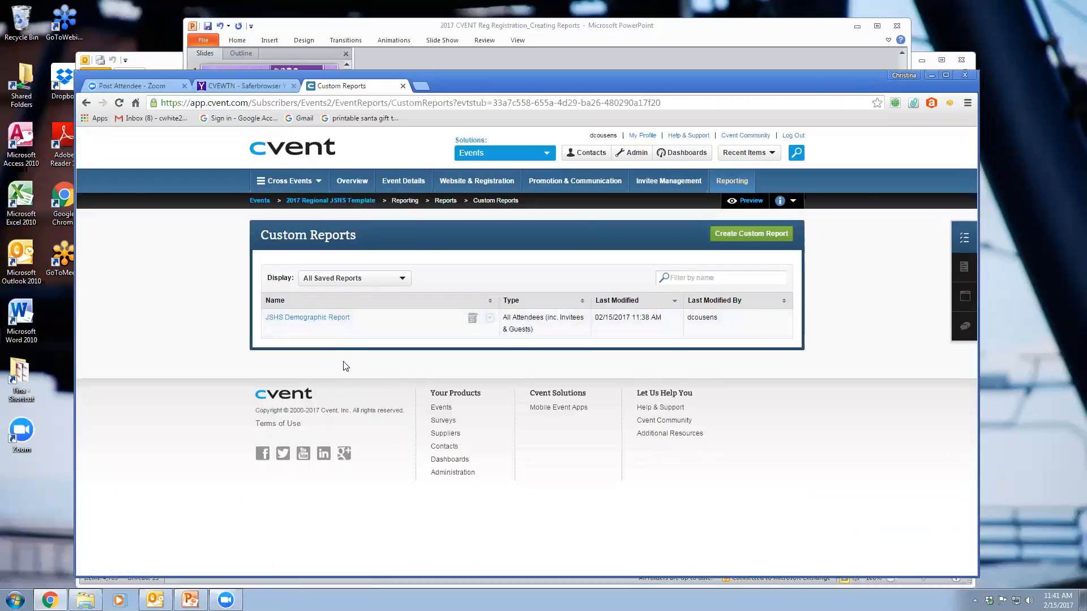
- Examine the saved JSHS Demographic Report's date and advanced filter settings in edit mode, and leave without saving
left_click(312, 317)
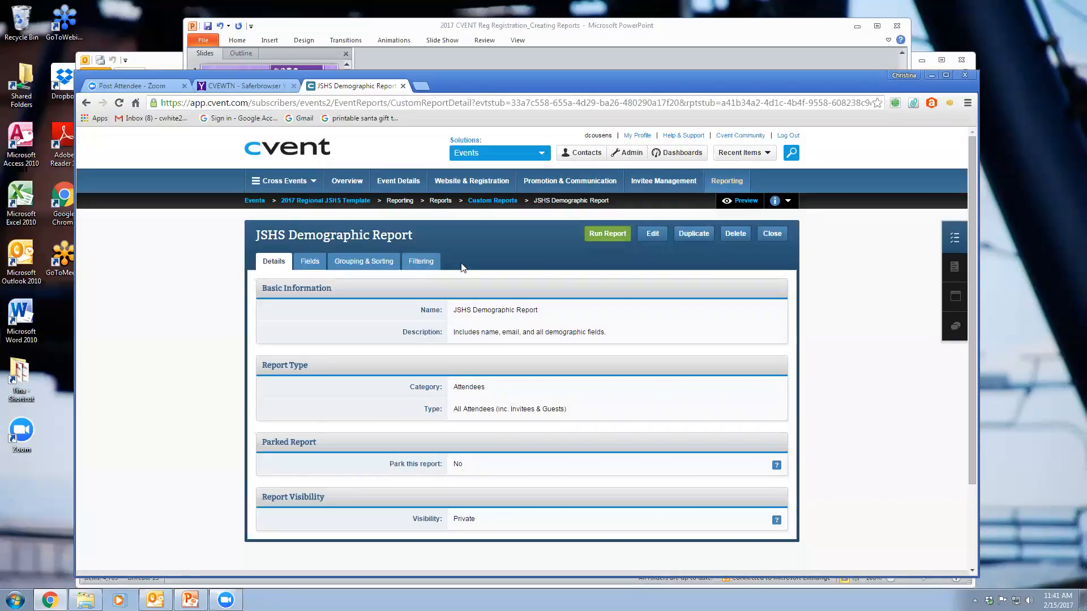
left_click(419, 264)
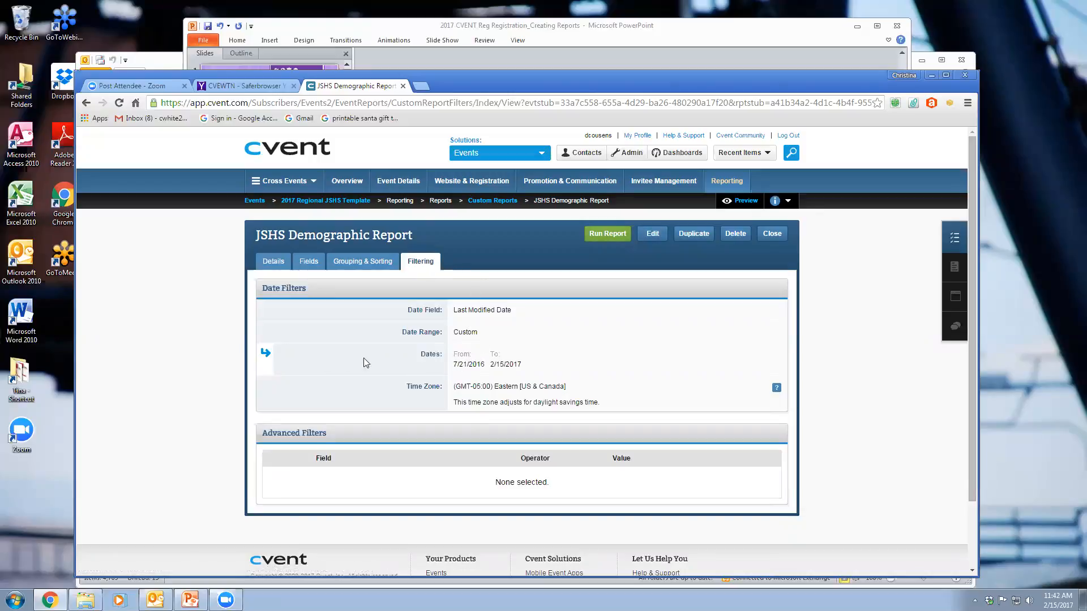
left_click(652, 234)
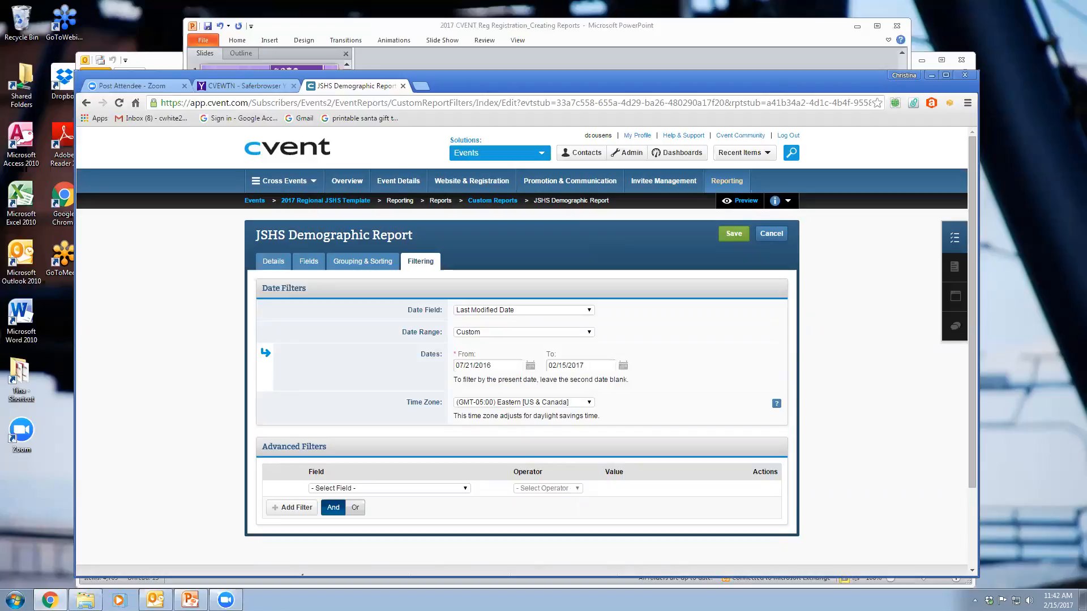
left_click(772, 234)
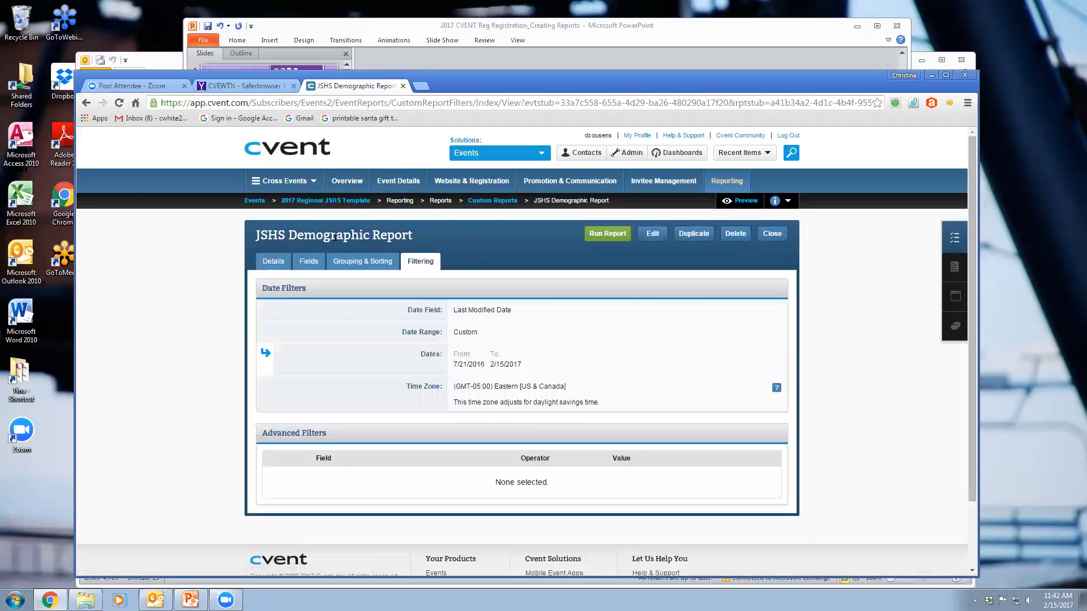
- Remove the Full Name field from the JSHS Demographic Report, save the change, and close the report
left_click(309, 261)
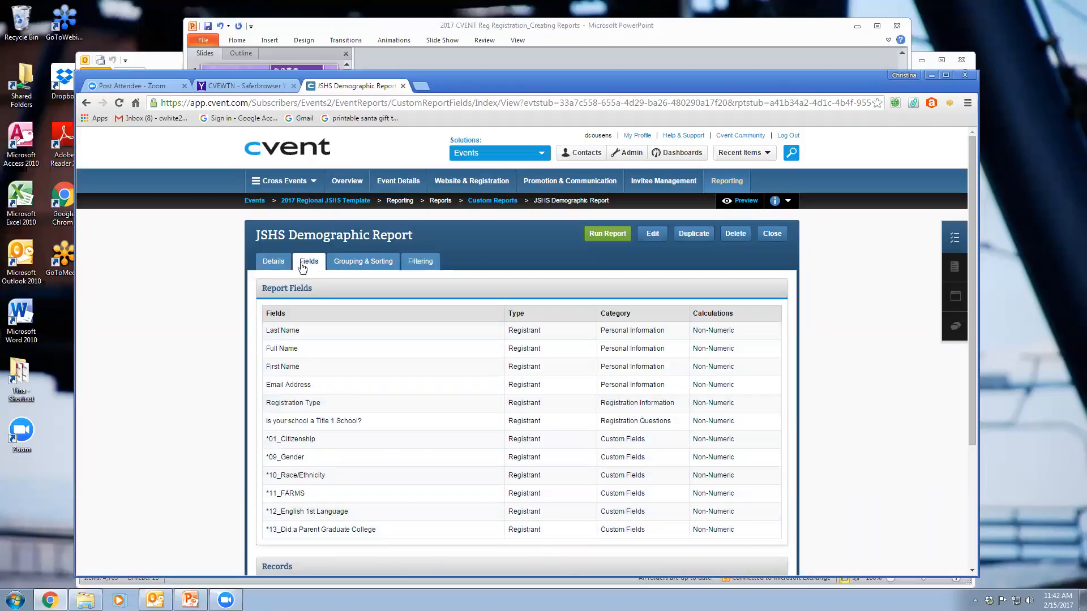
left_click(653, 233)
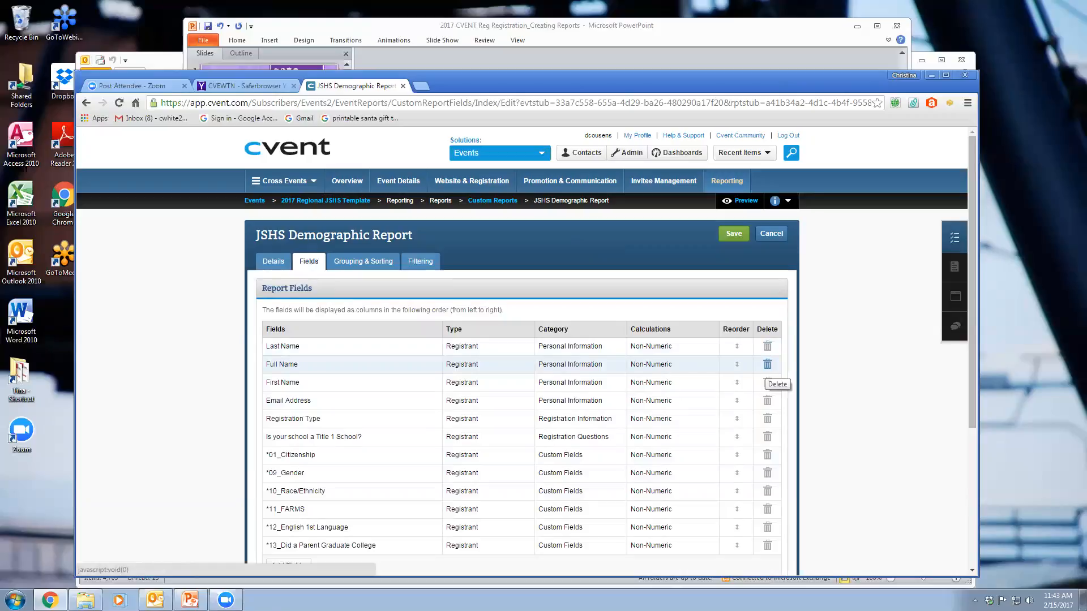
left_click(767, 364)
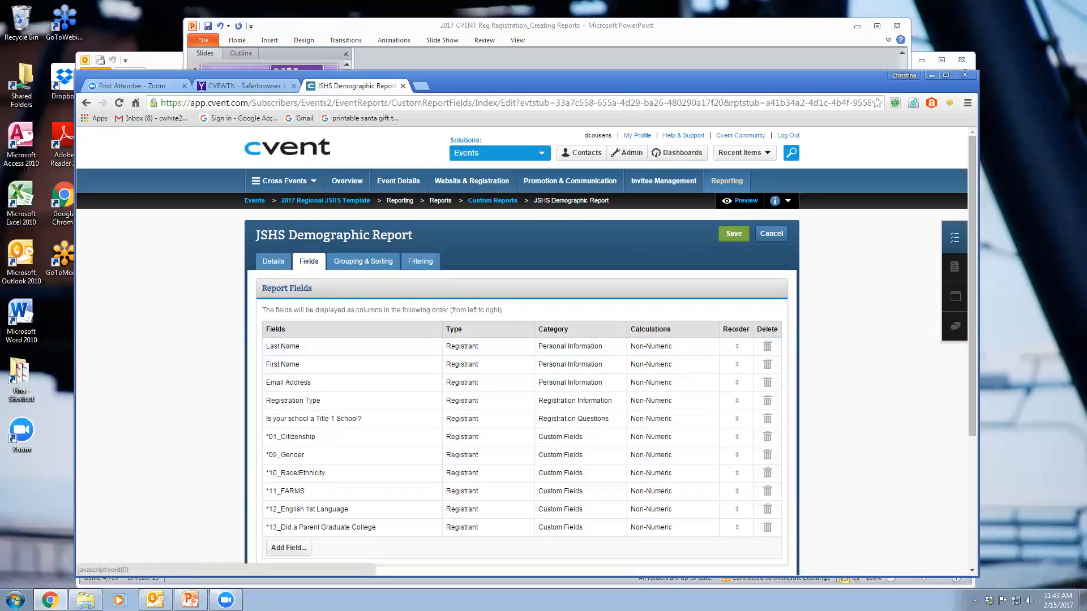
left_click(734, 234)
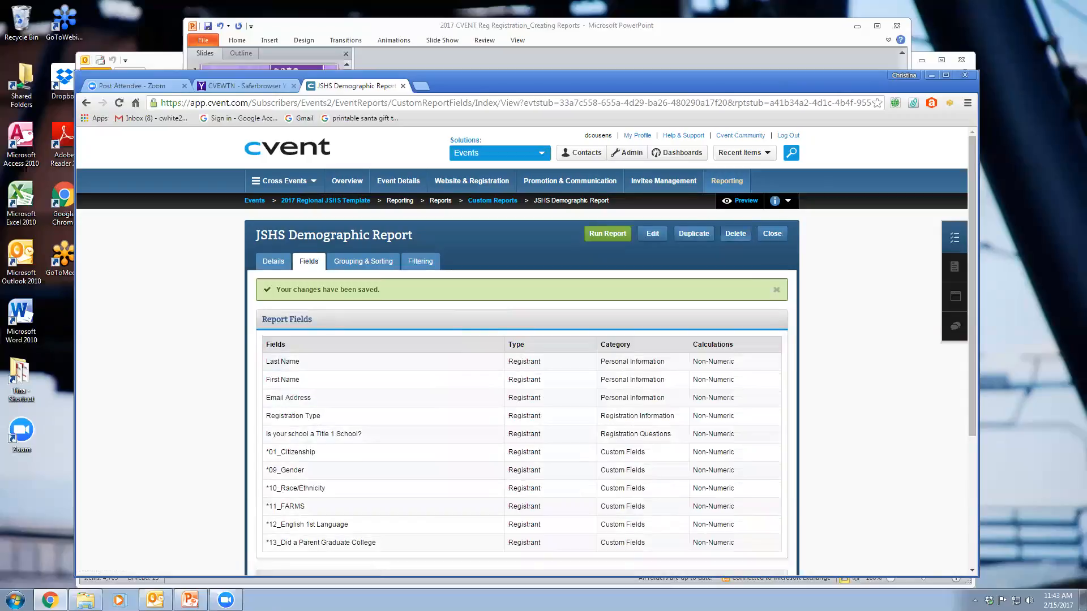
left_click(274, 262)
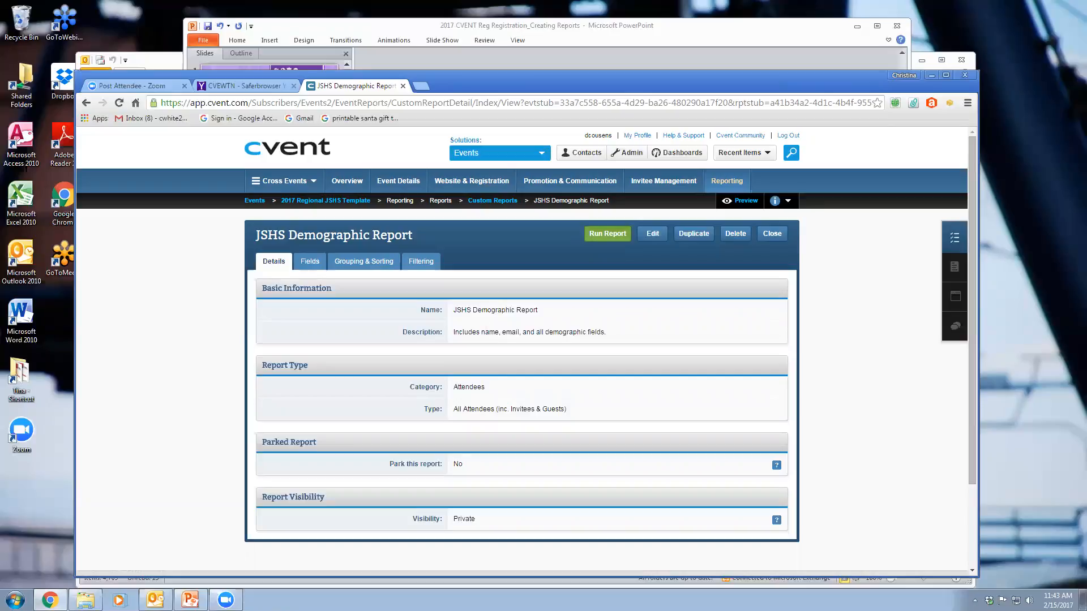
left_click(772, 234)
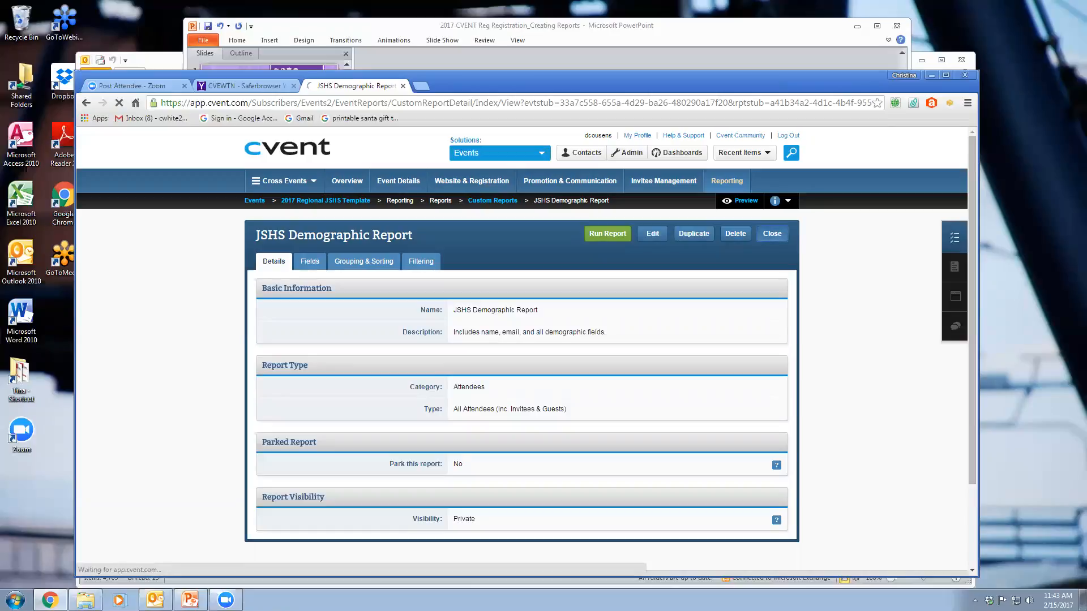
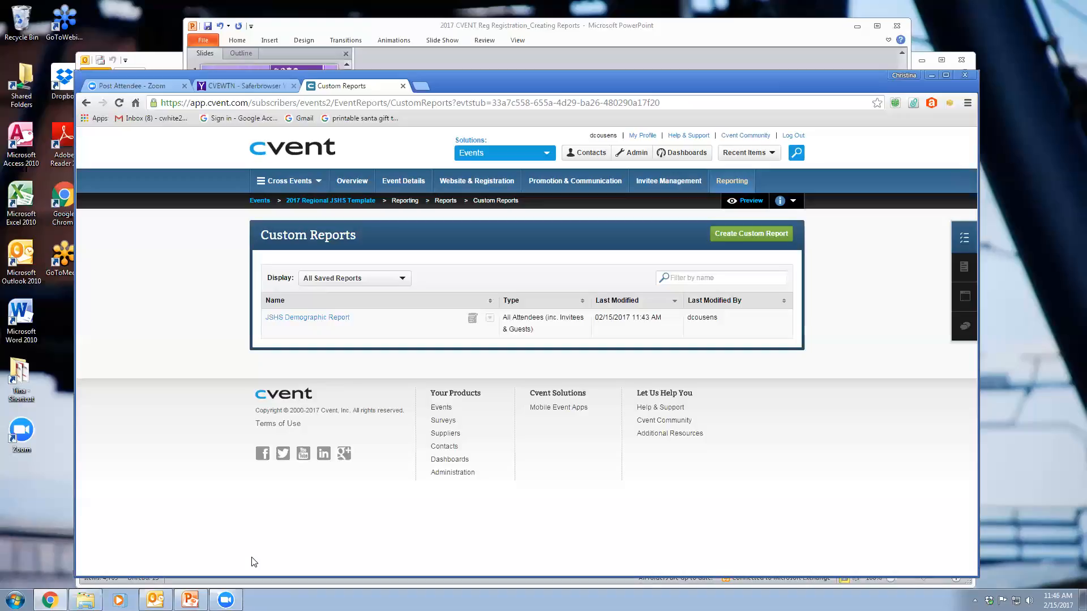
- Reopen the JSHS Demographic Report from the Custom Reports list
left_click(302, 318)
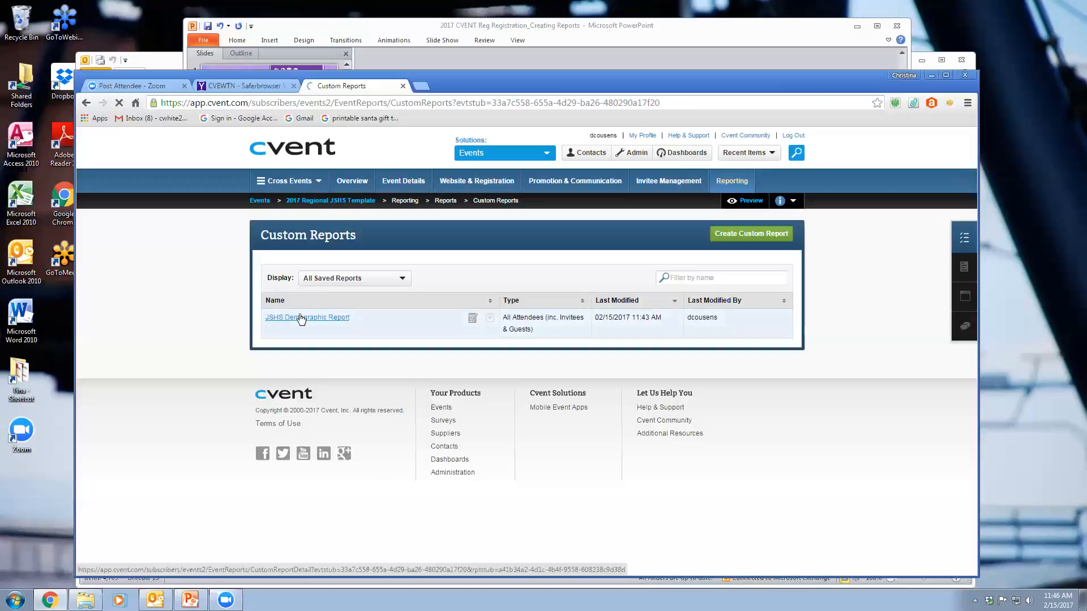